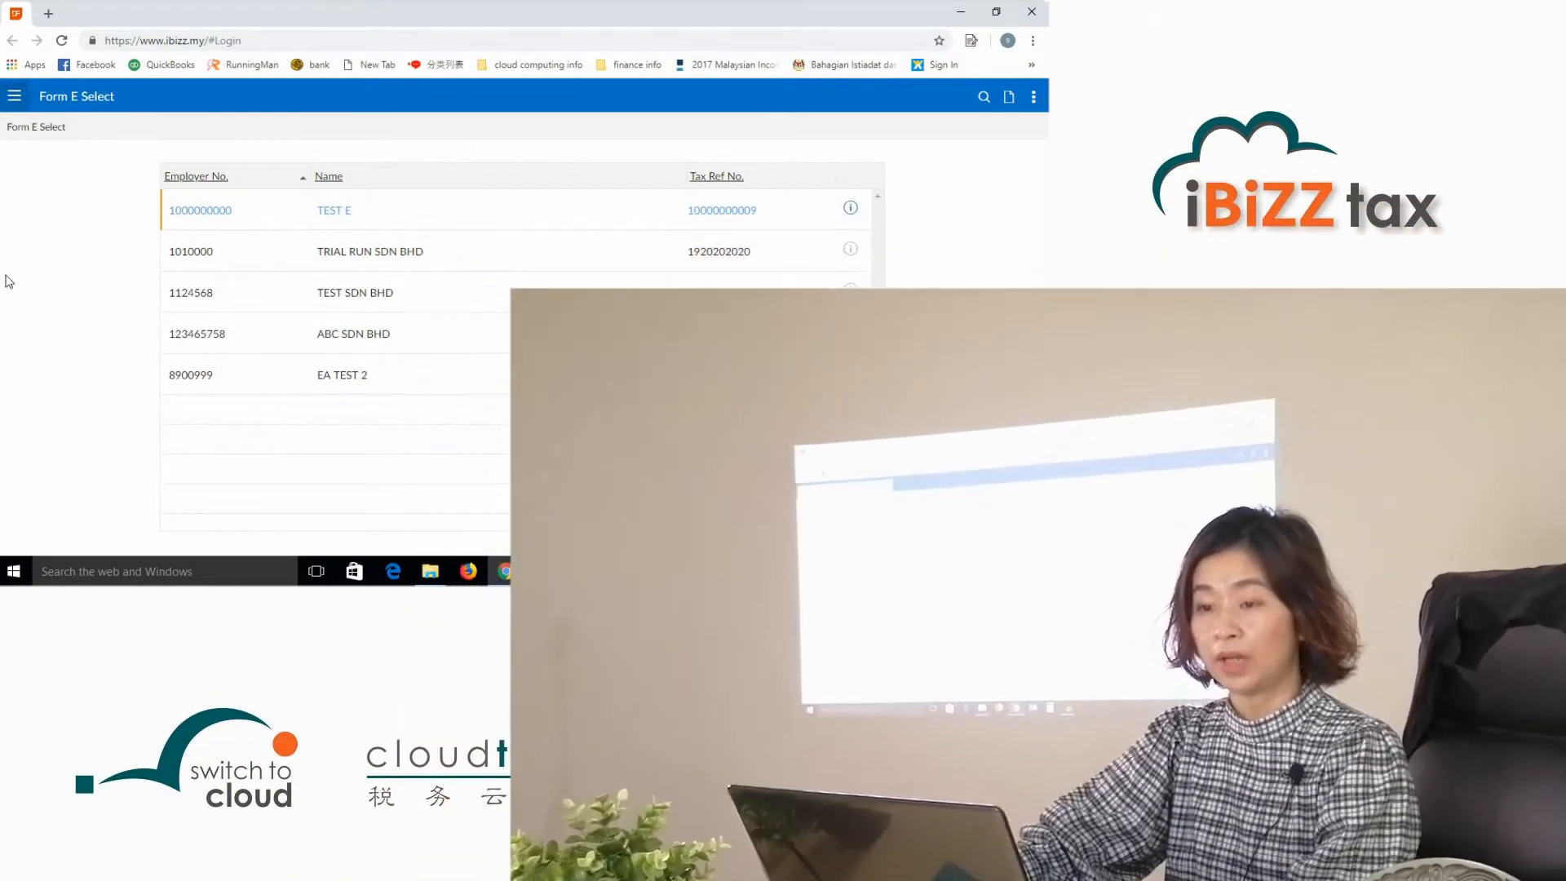
- Open the FORM E side menu from the Form E Select page listing the five employers
left_click(15, 98)
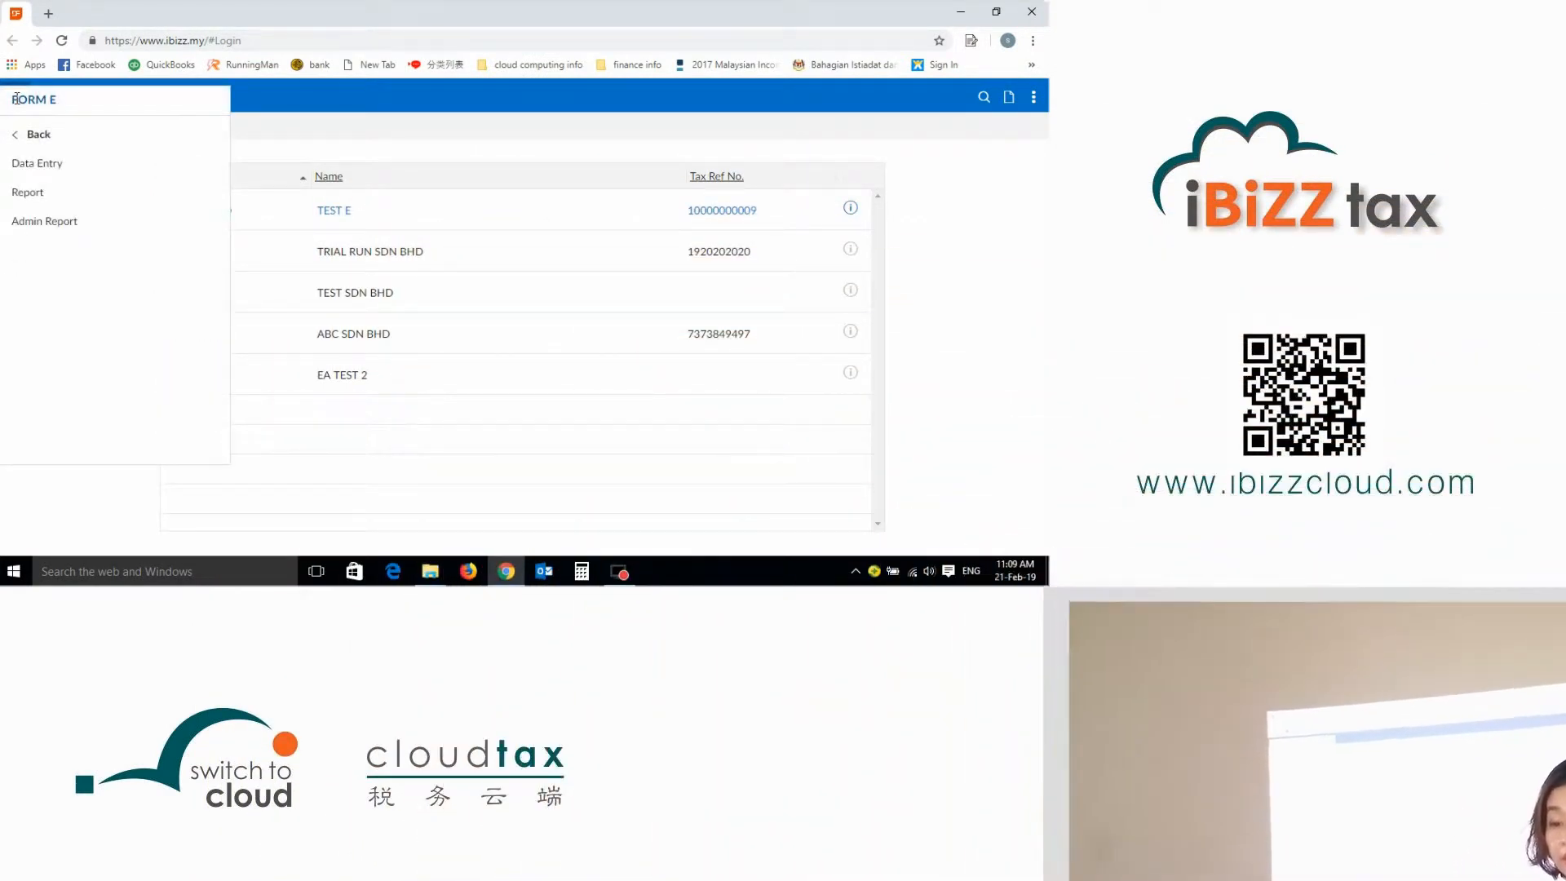
- Go back to the main menu and reach Utilities > Import Excel Worksheet
left_click(36, 180)
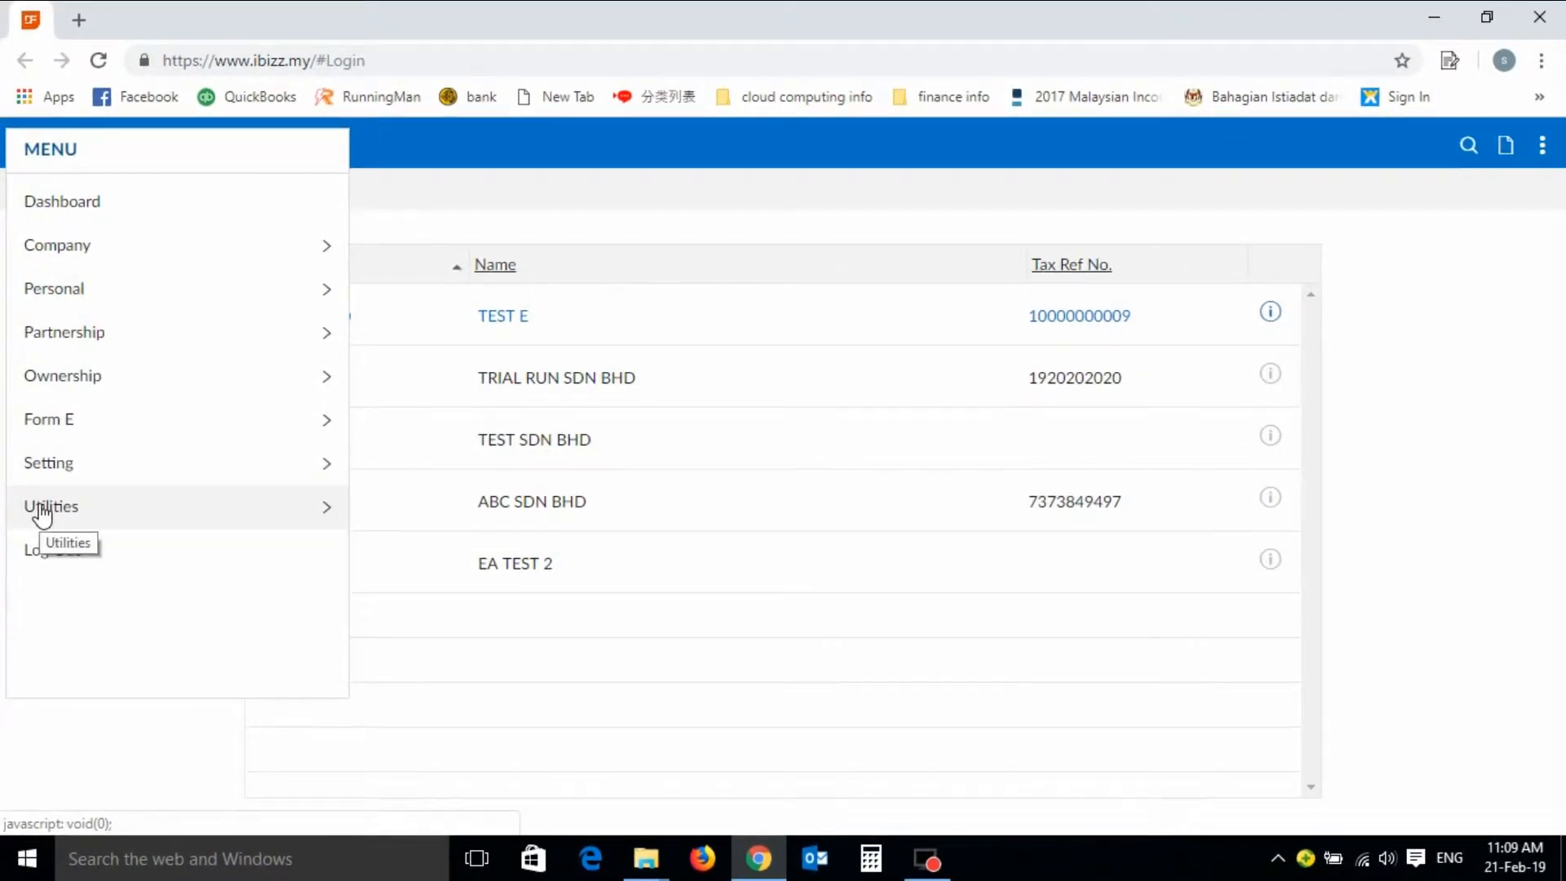
left_click(86, 518)
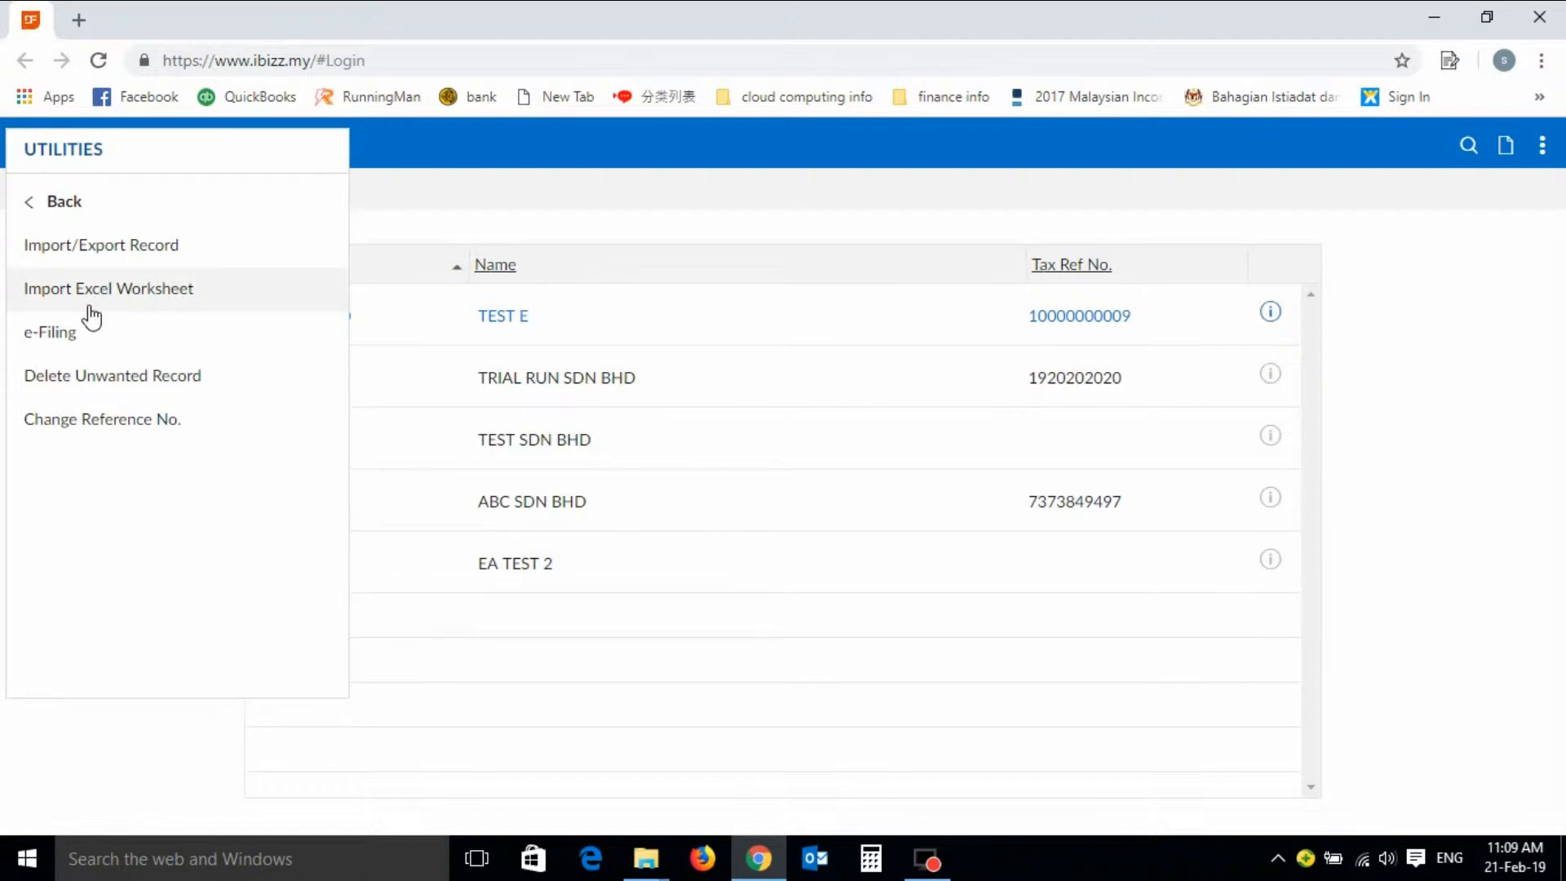
left_click(157, 294)
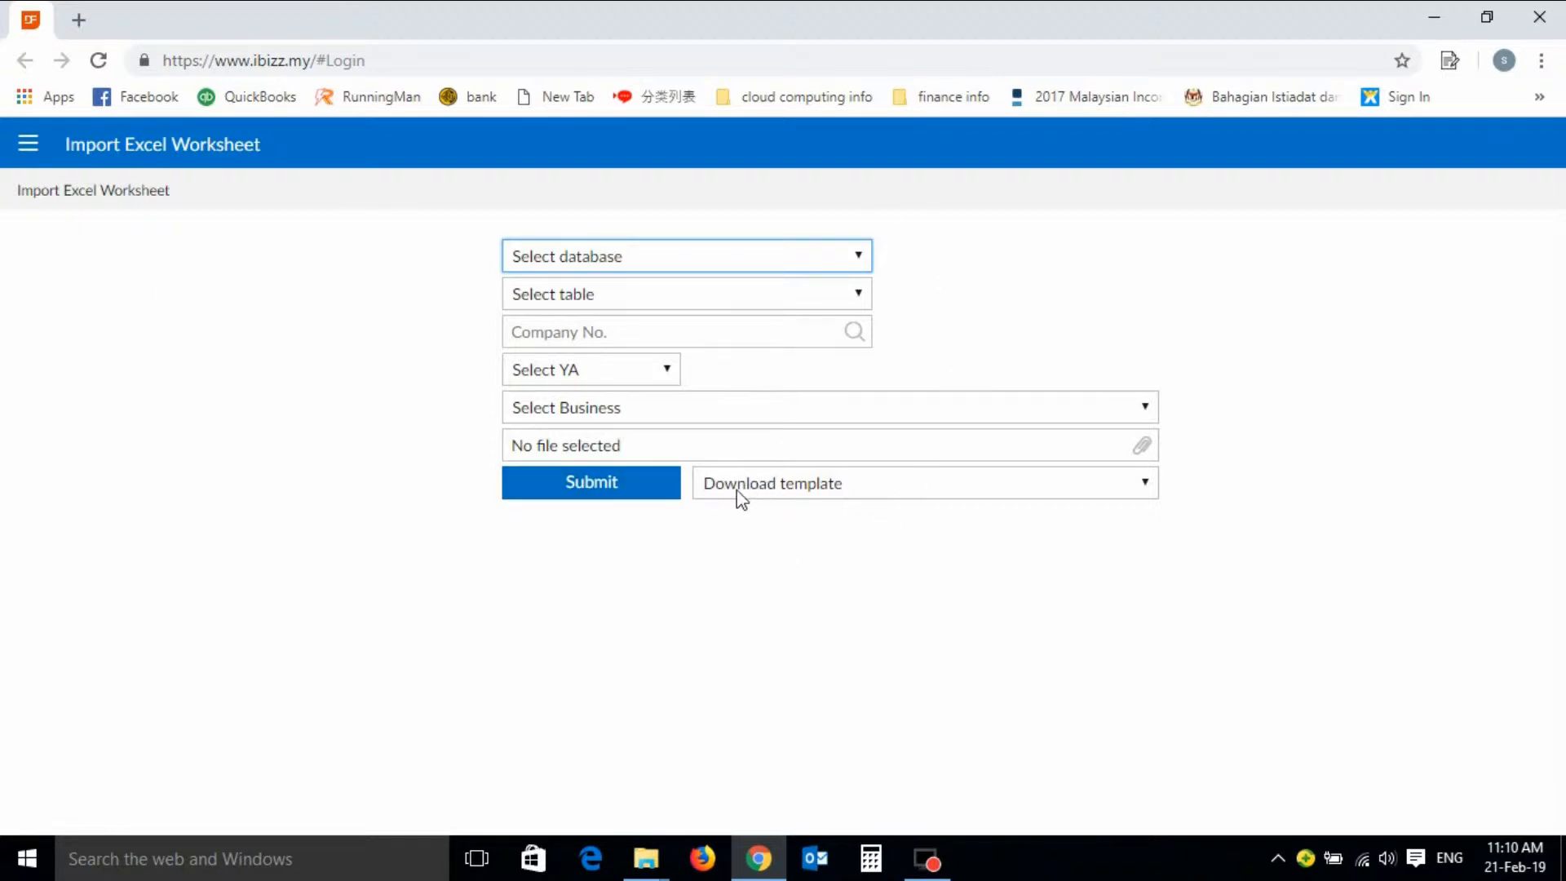
- Download the Form EA template from the Download template list
left_click(1147, 484)
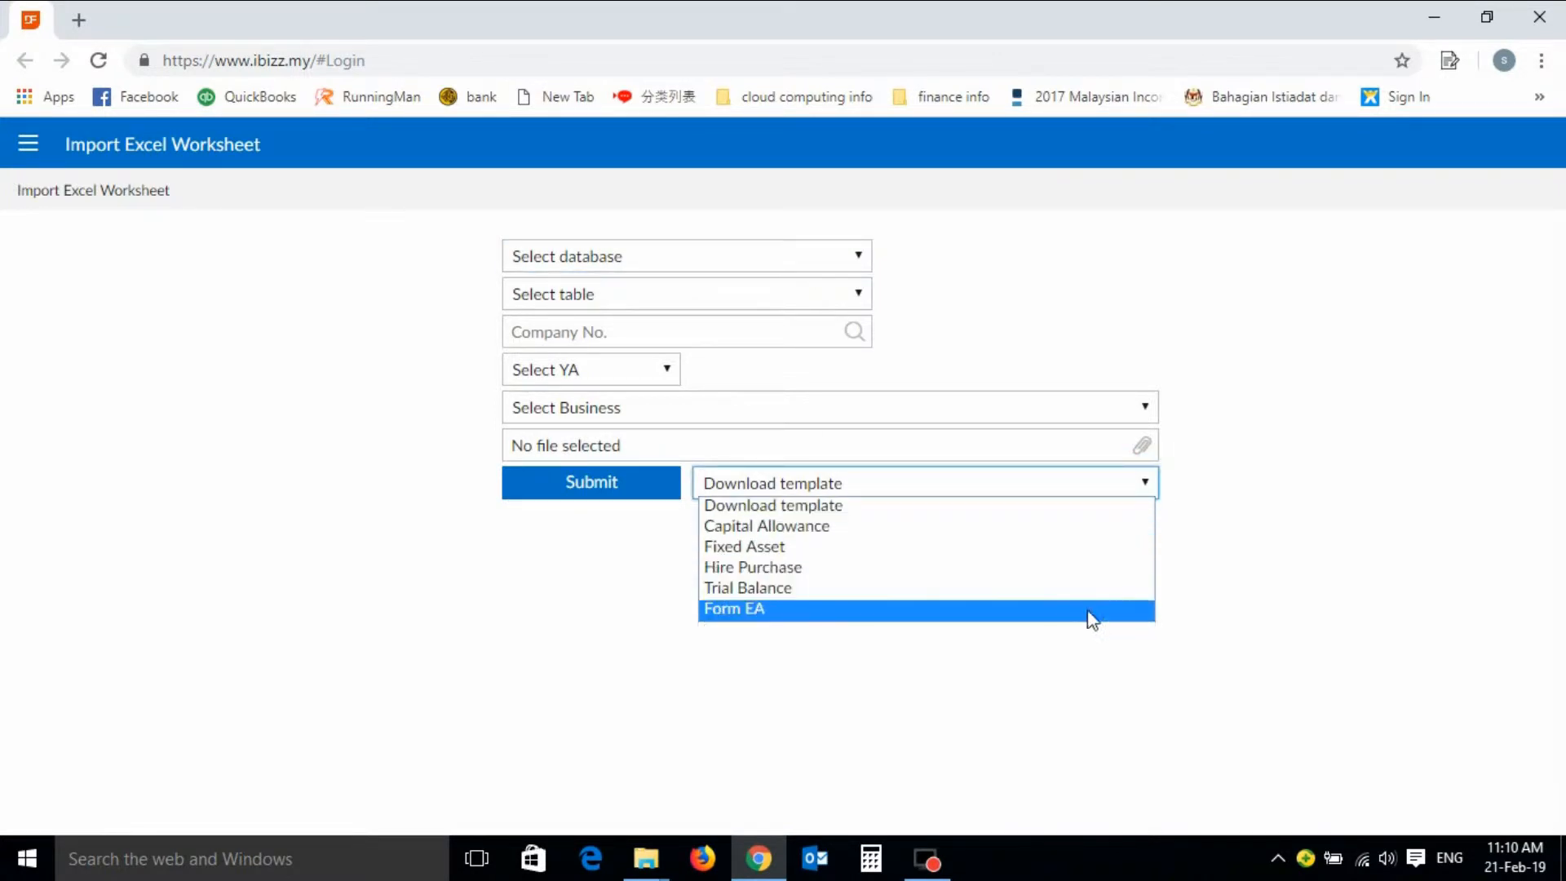
left_click(772, 612)
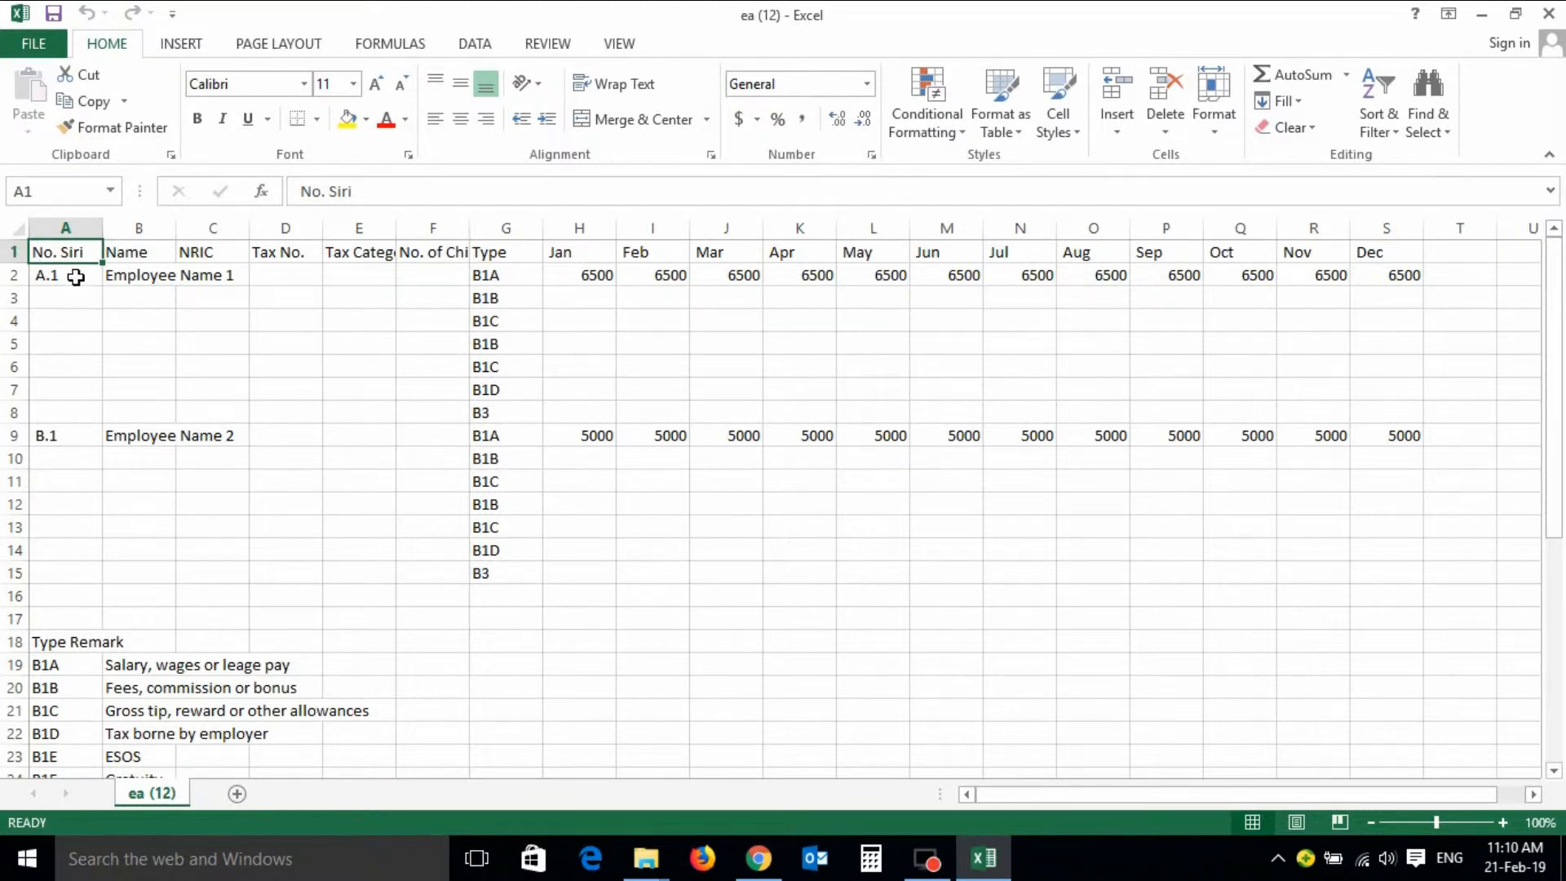
- Fill row 2 with the employee's name, NRIC, income tax number and tax category 1, widening column C
left_click(155, 282)
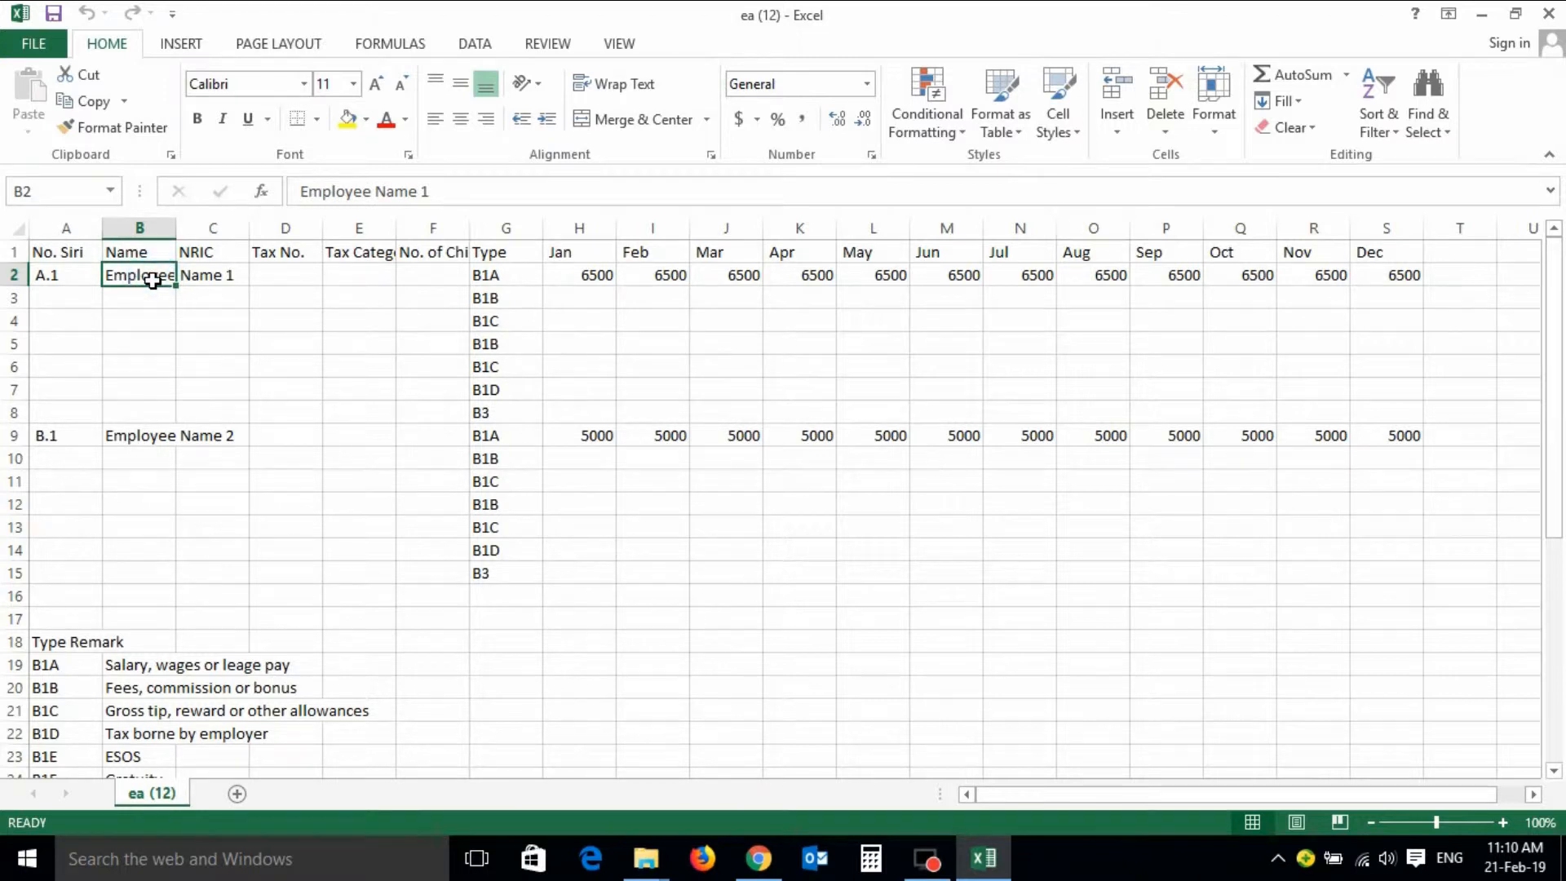
type("LIM A MOI")
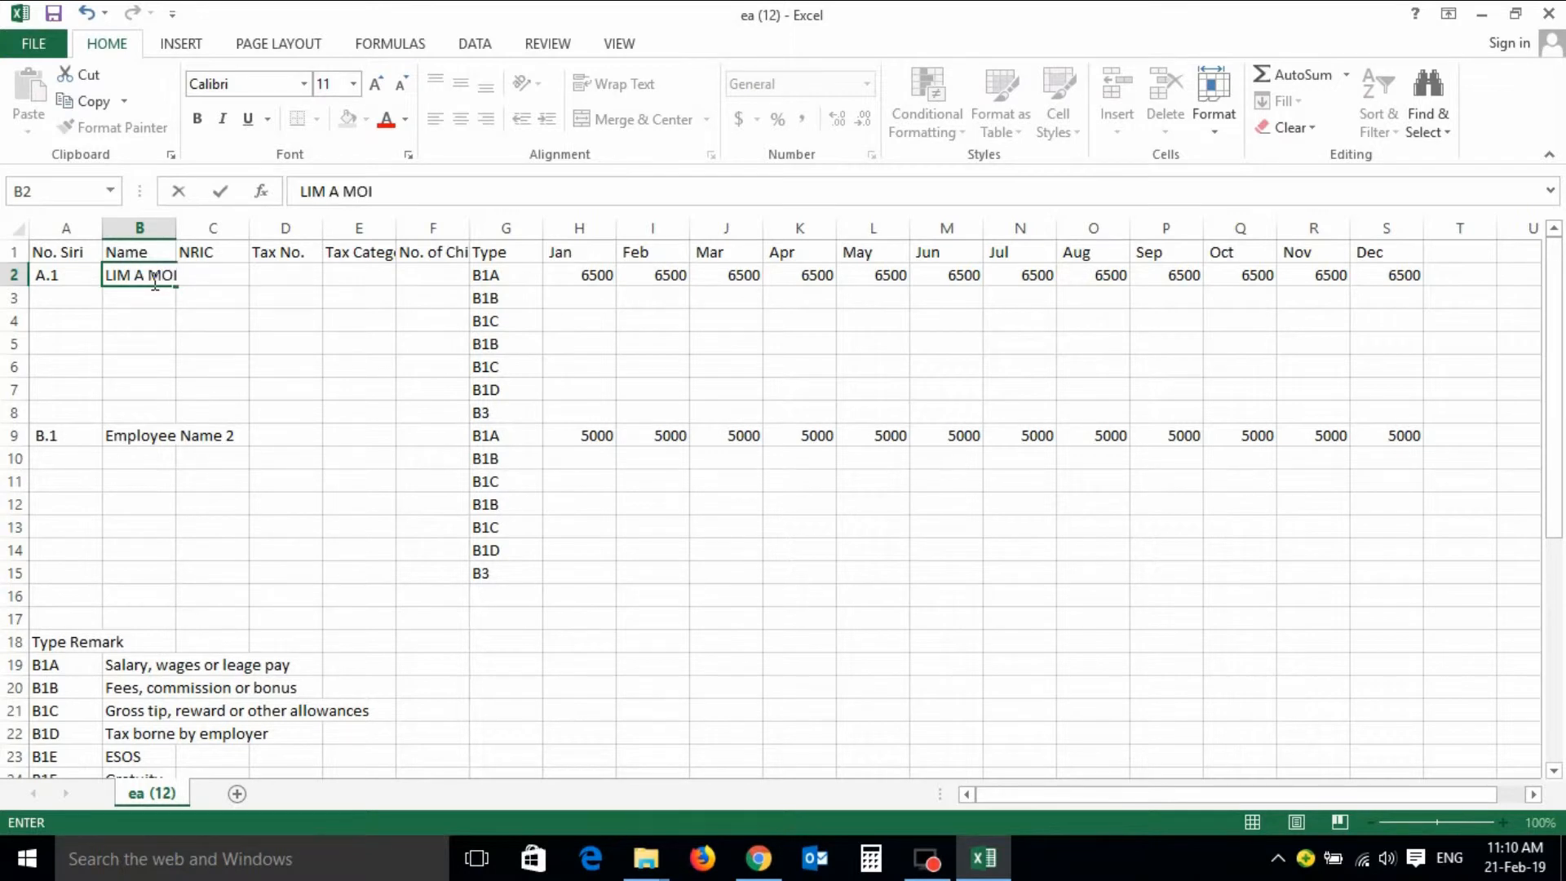
key("Return")
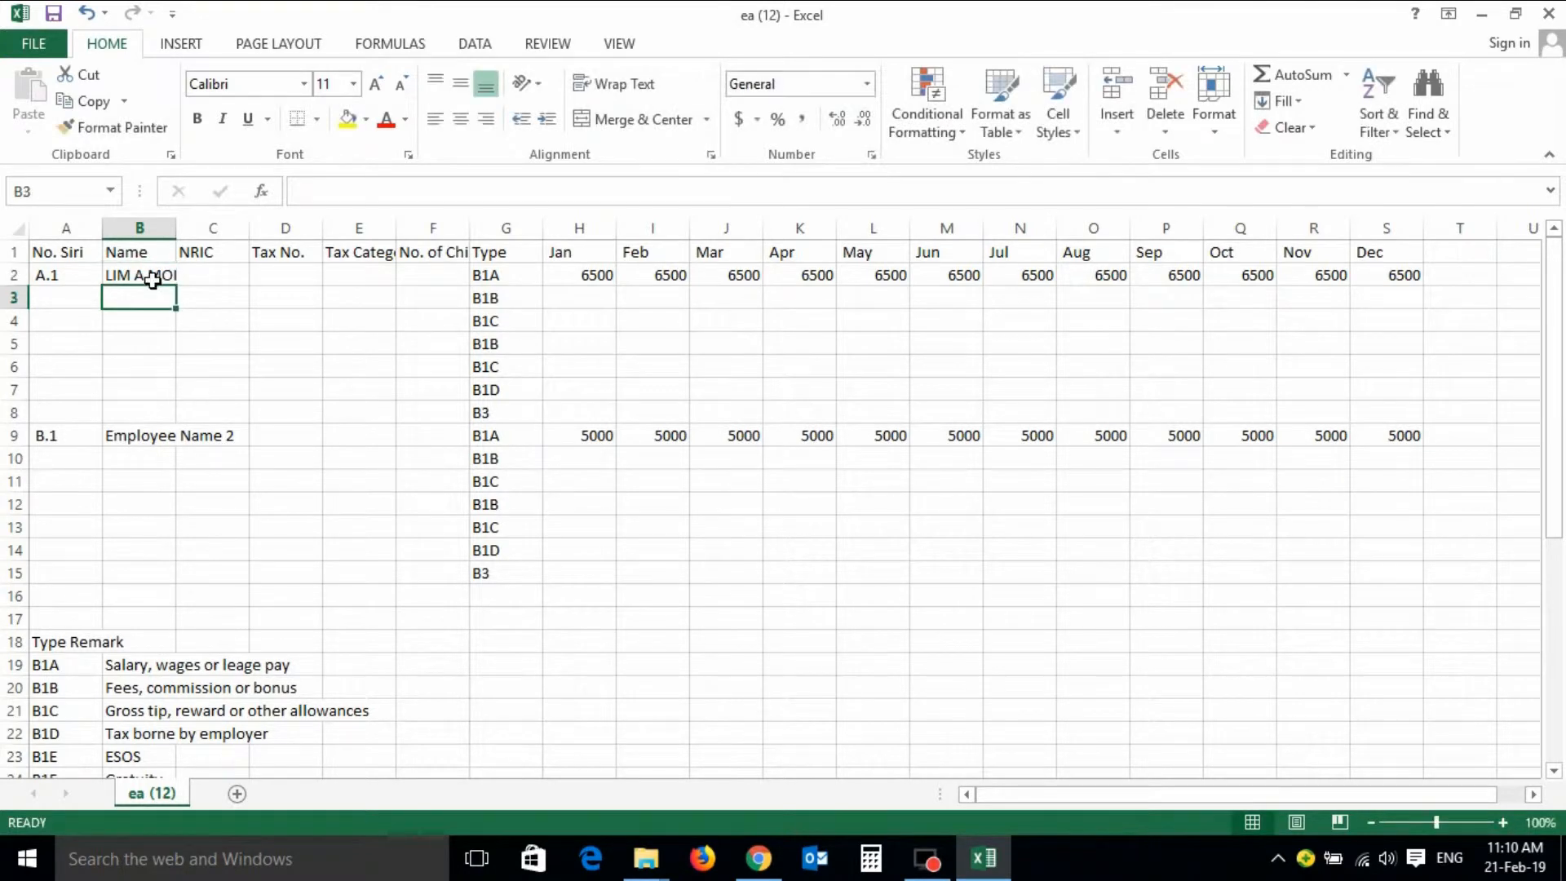
left_click_drag(252, 232, 329, 231)
left_click(239, 271)
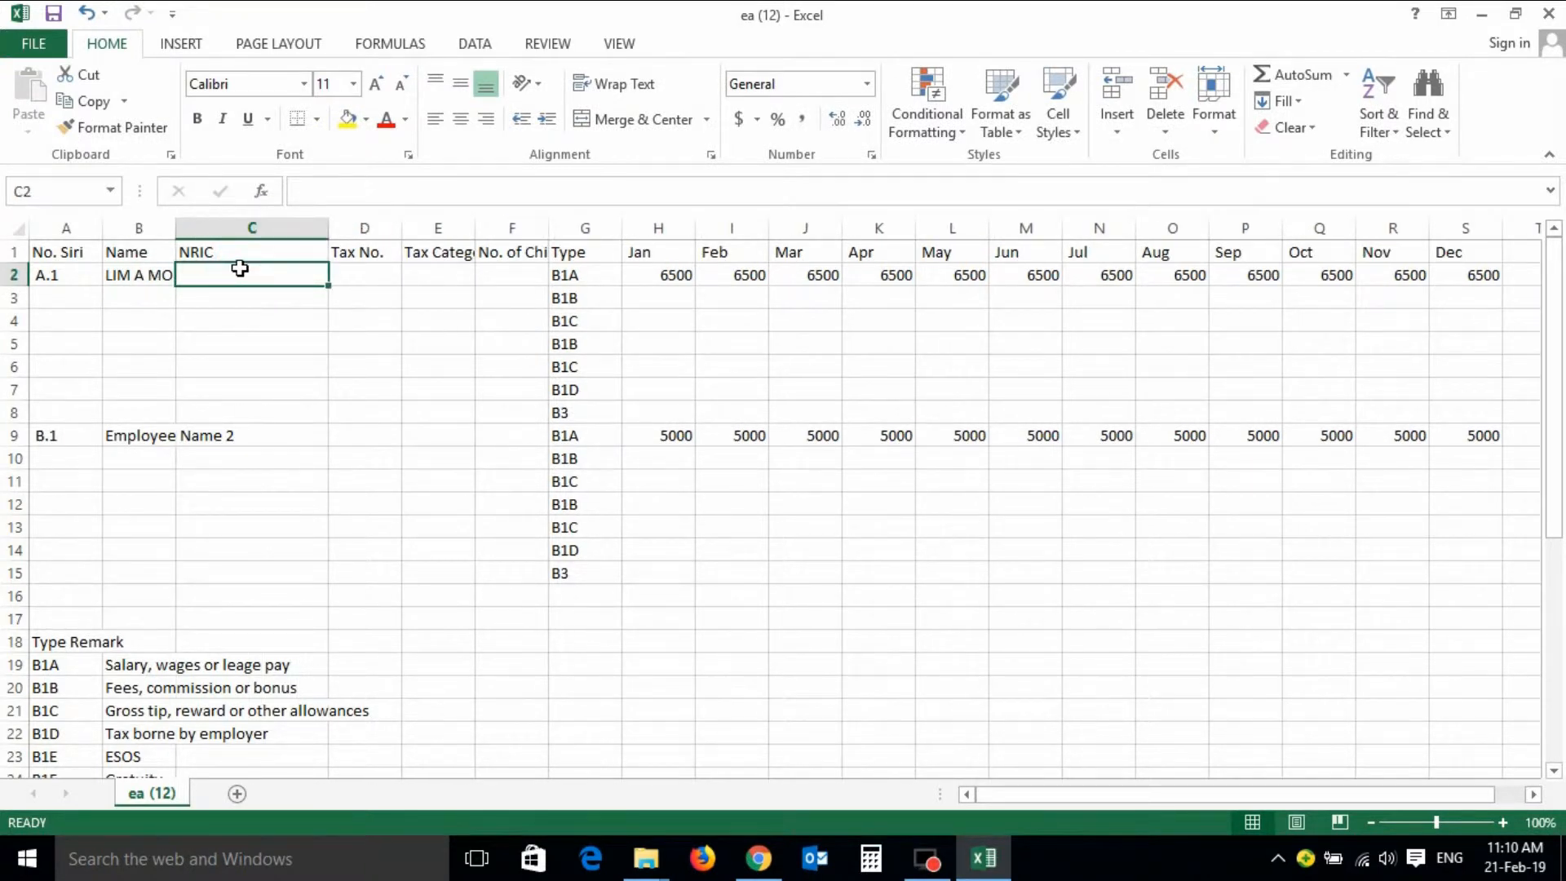
type("8001")
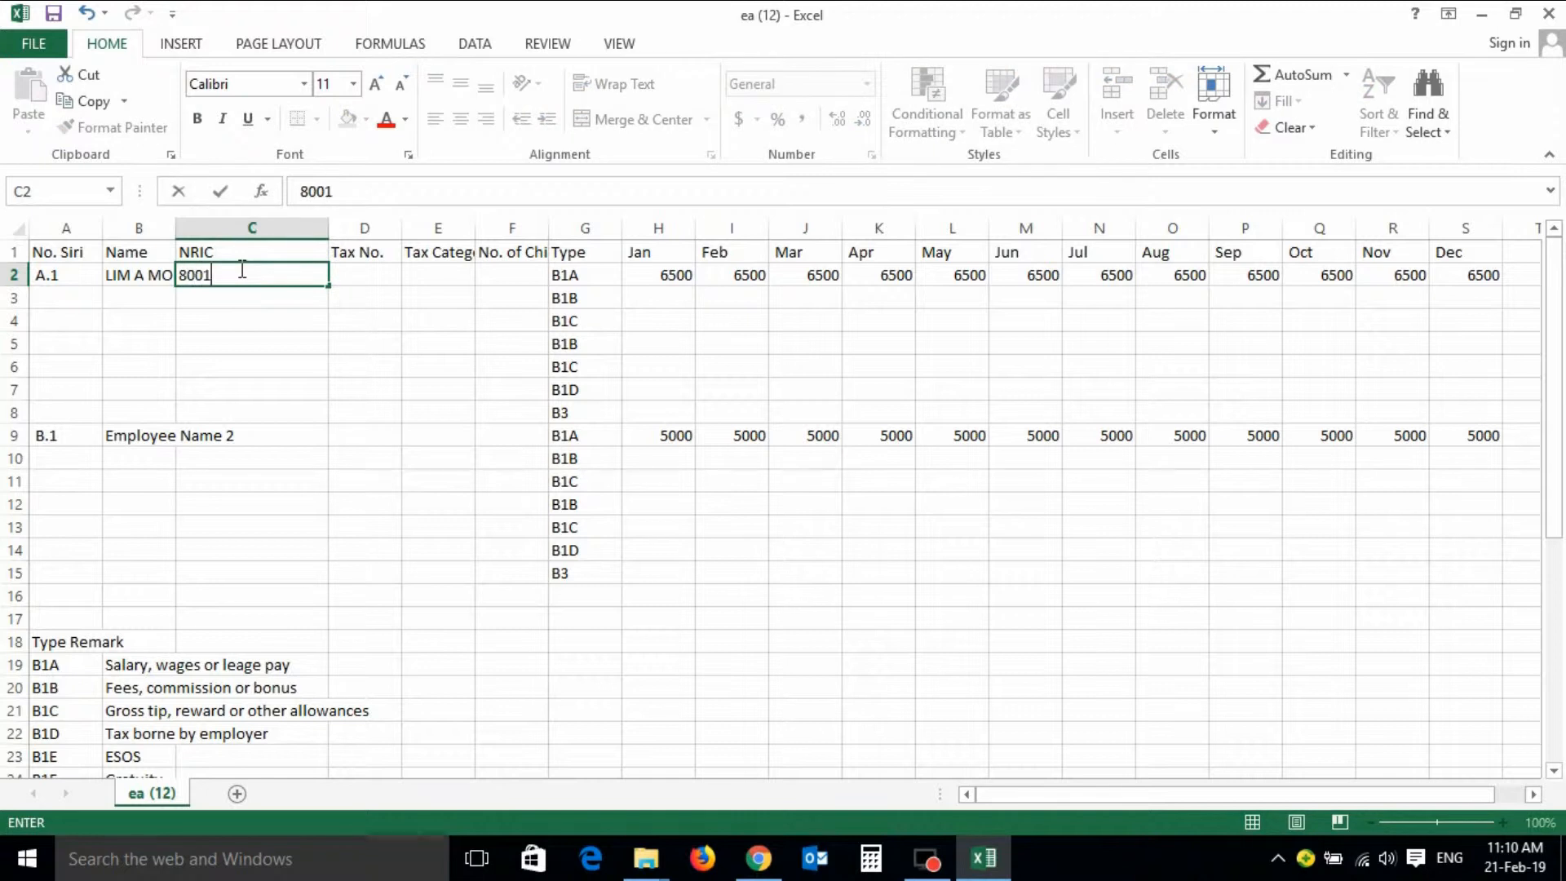
type("19018888")
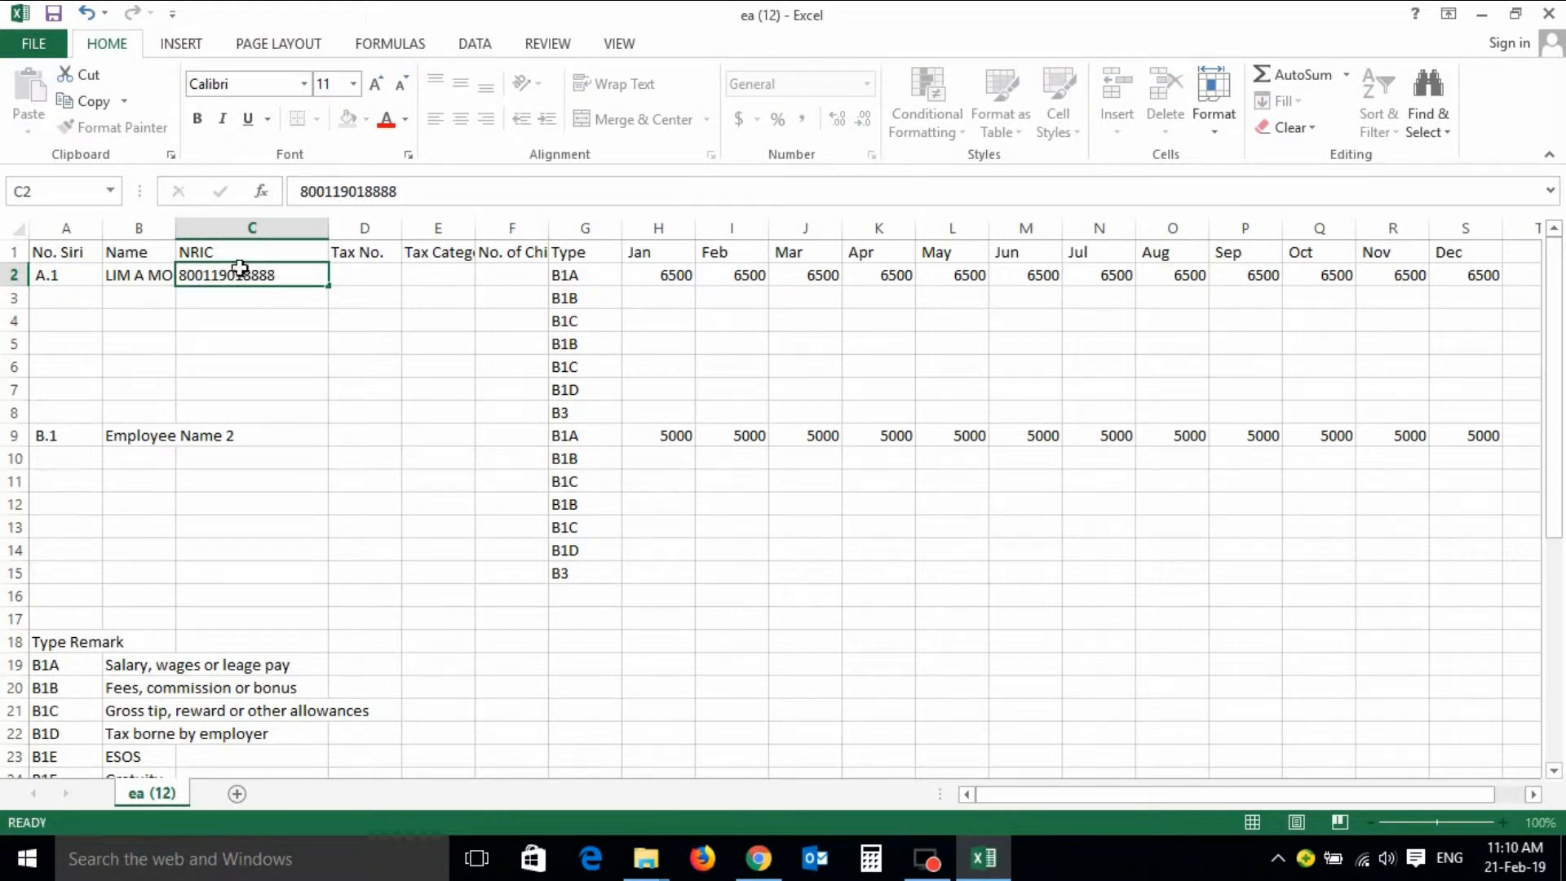
key("Tab")
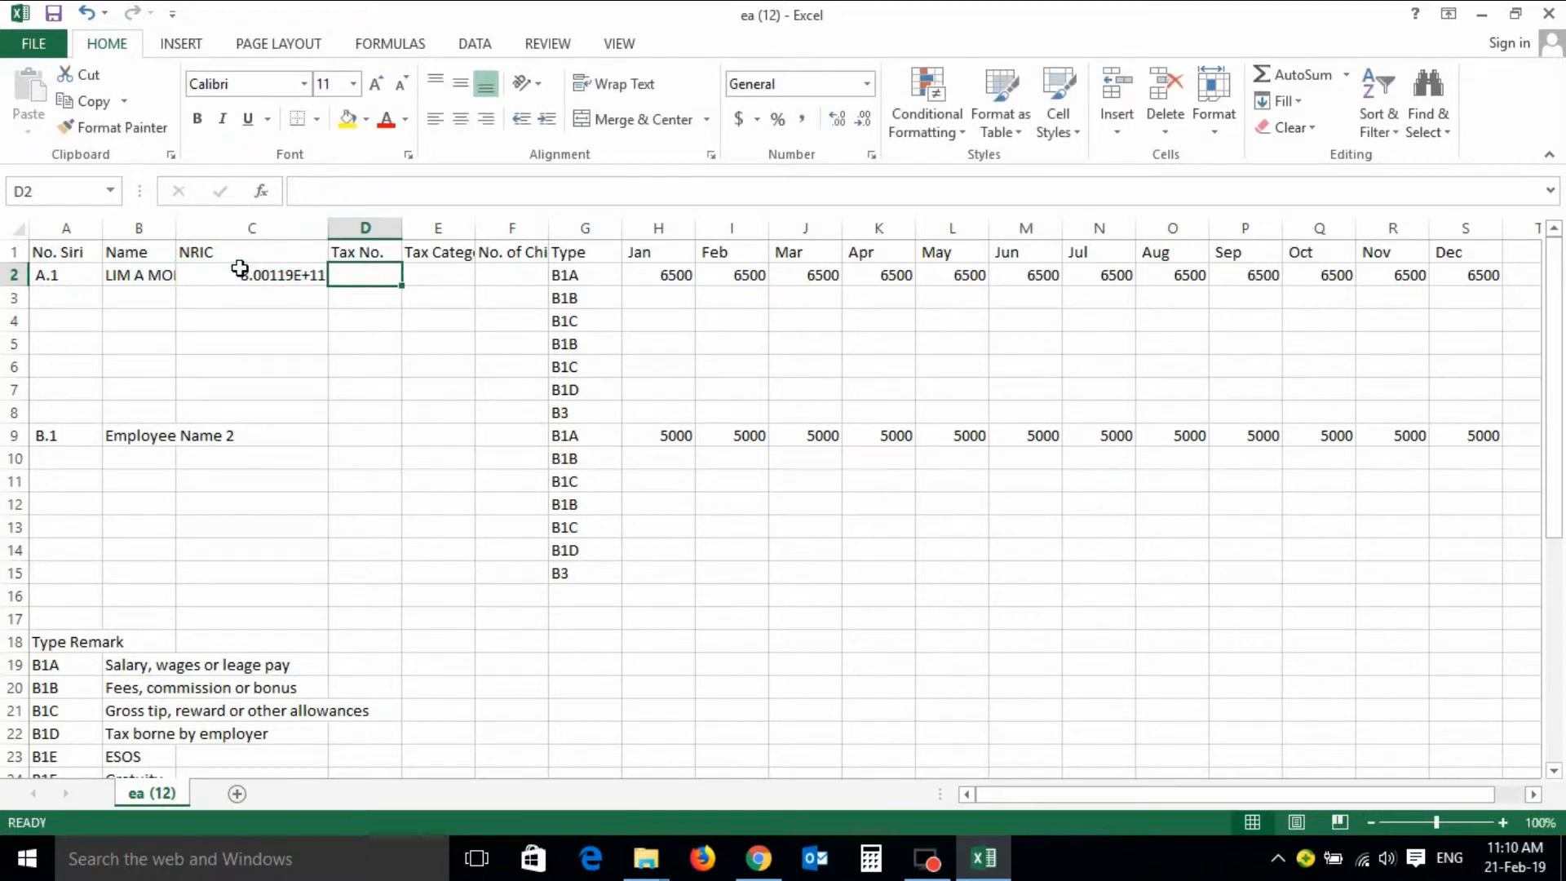
type("787878787")
key("Tab")
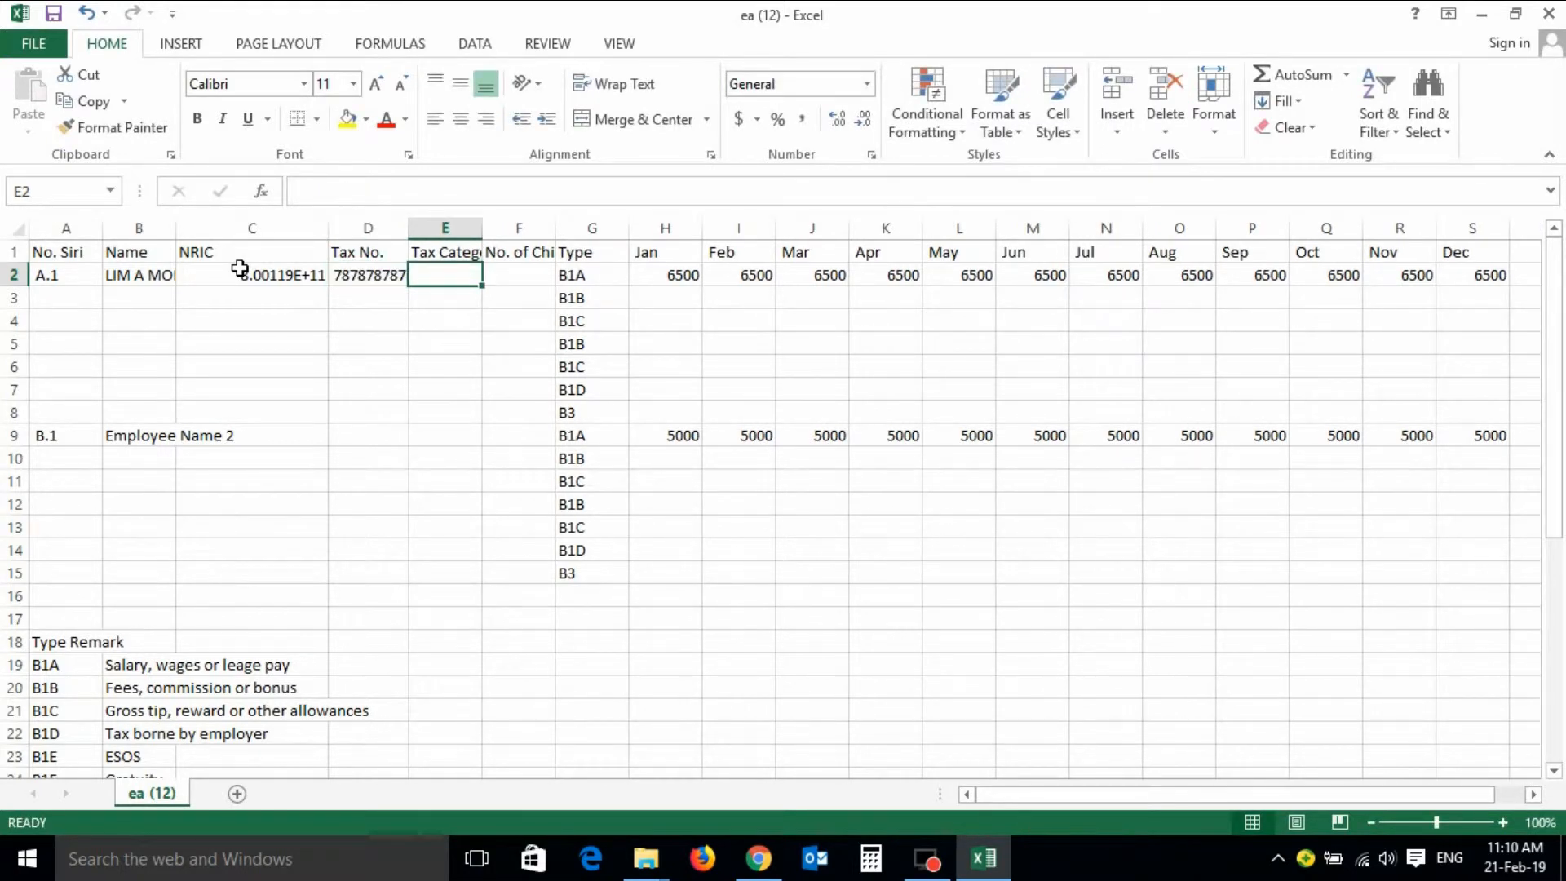
type("1")
key("Tab")
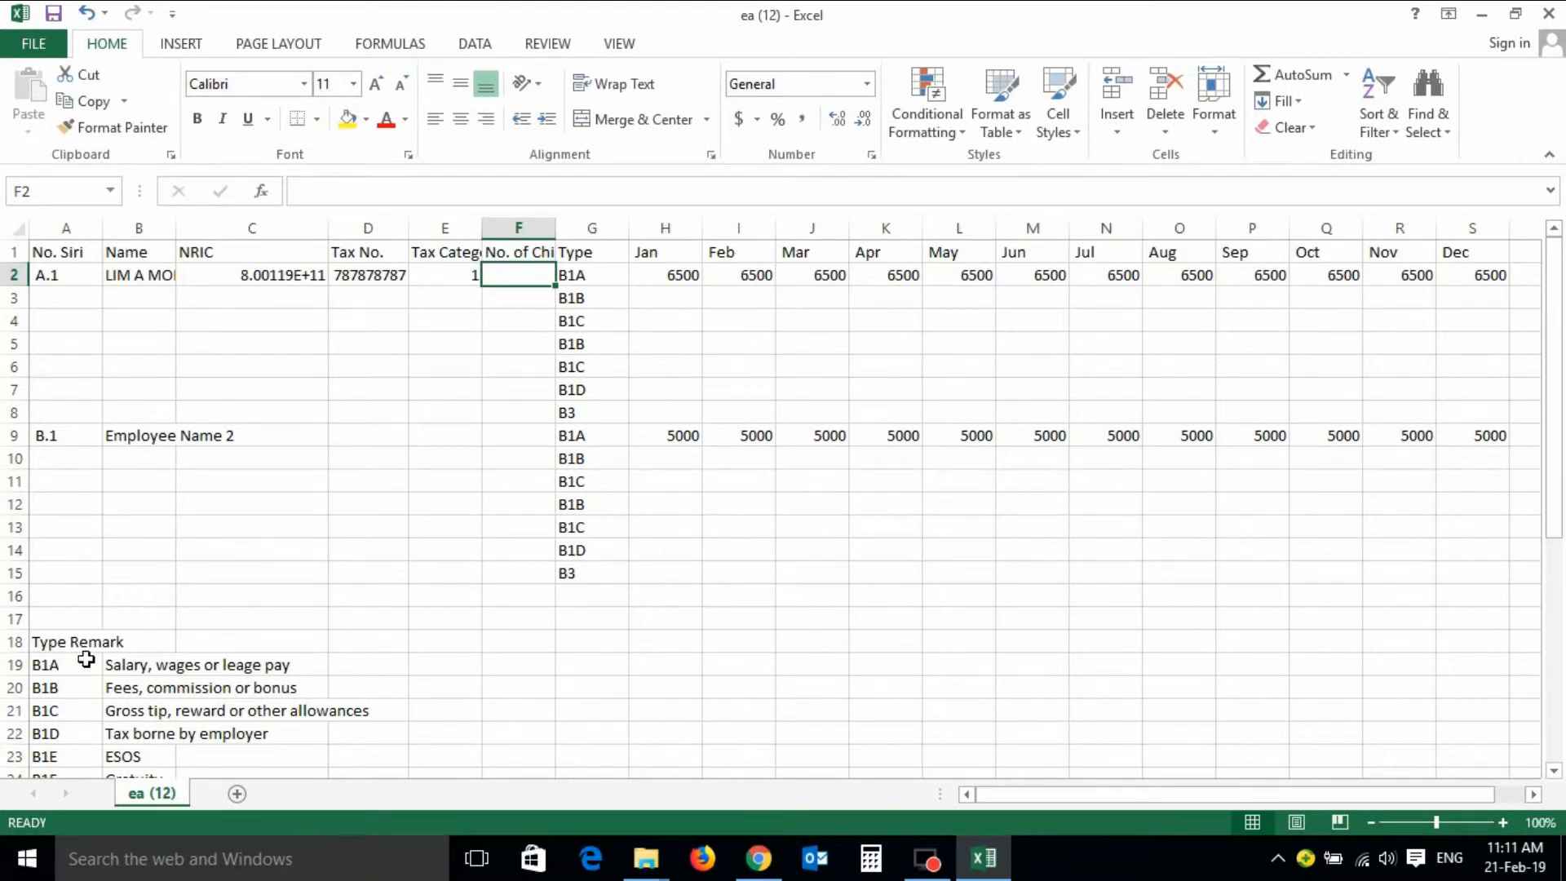
- Enter January amounts of 2000 for B1B in H3 and 1000 for B1C in H4
scroll(1561, 755, "down", 3)
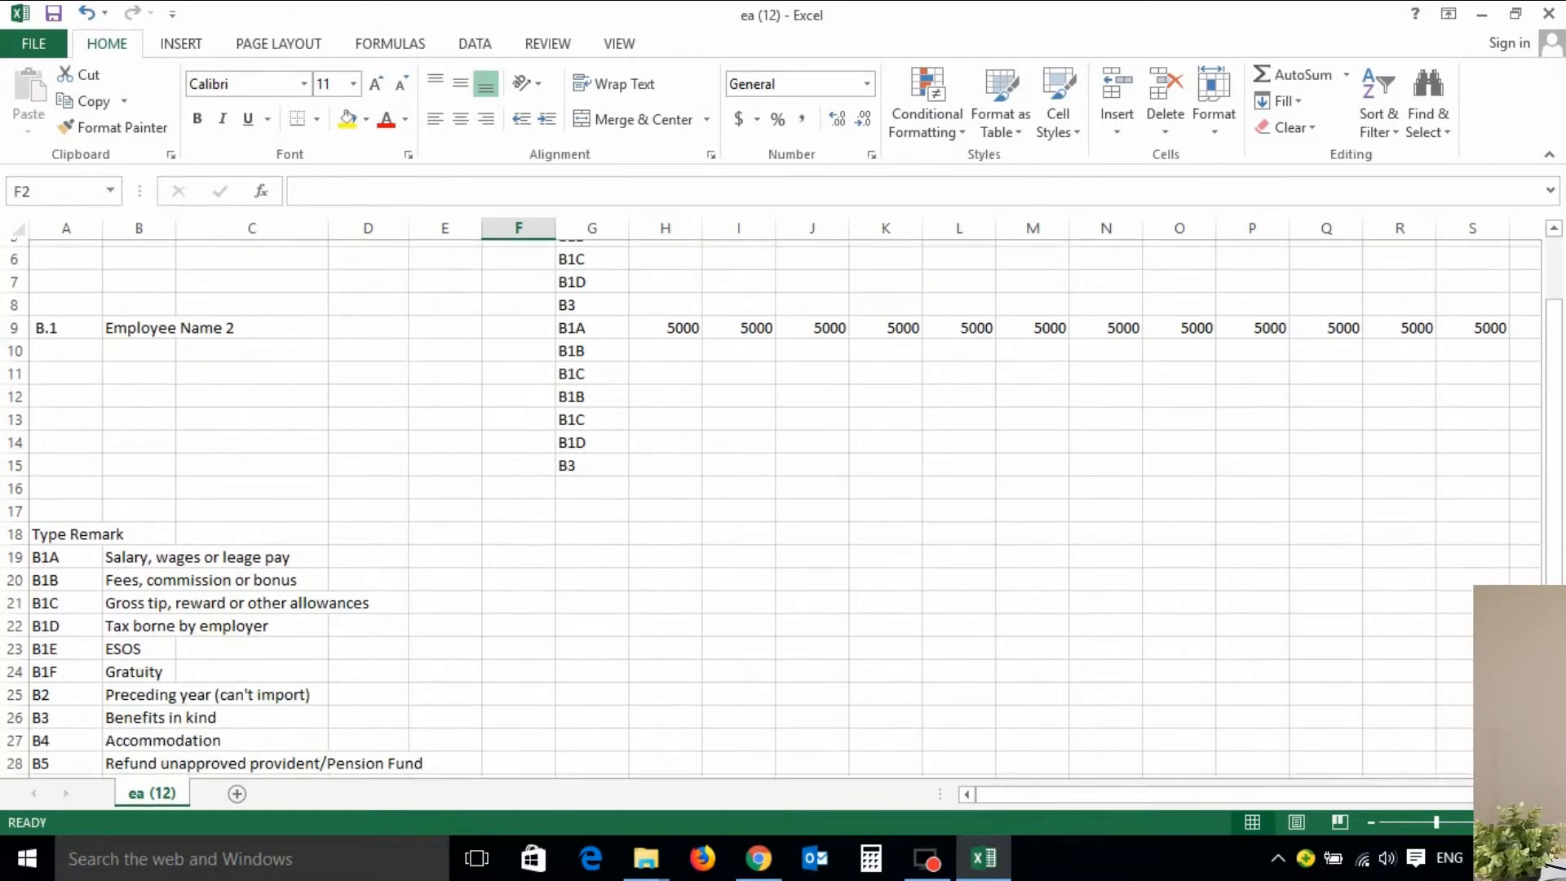
scroll(1561, 754, "down", 1)
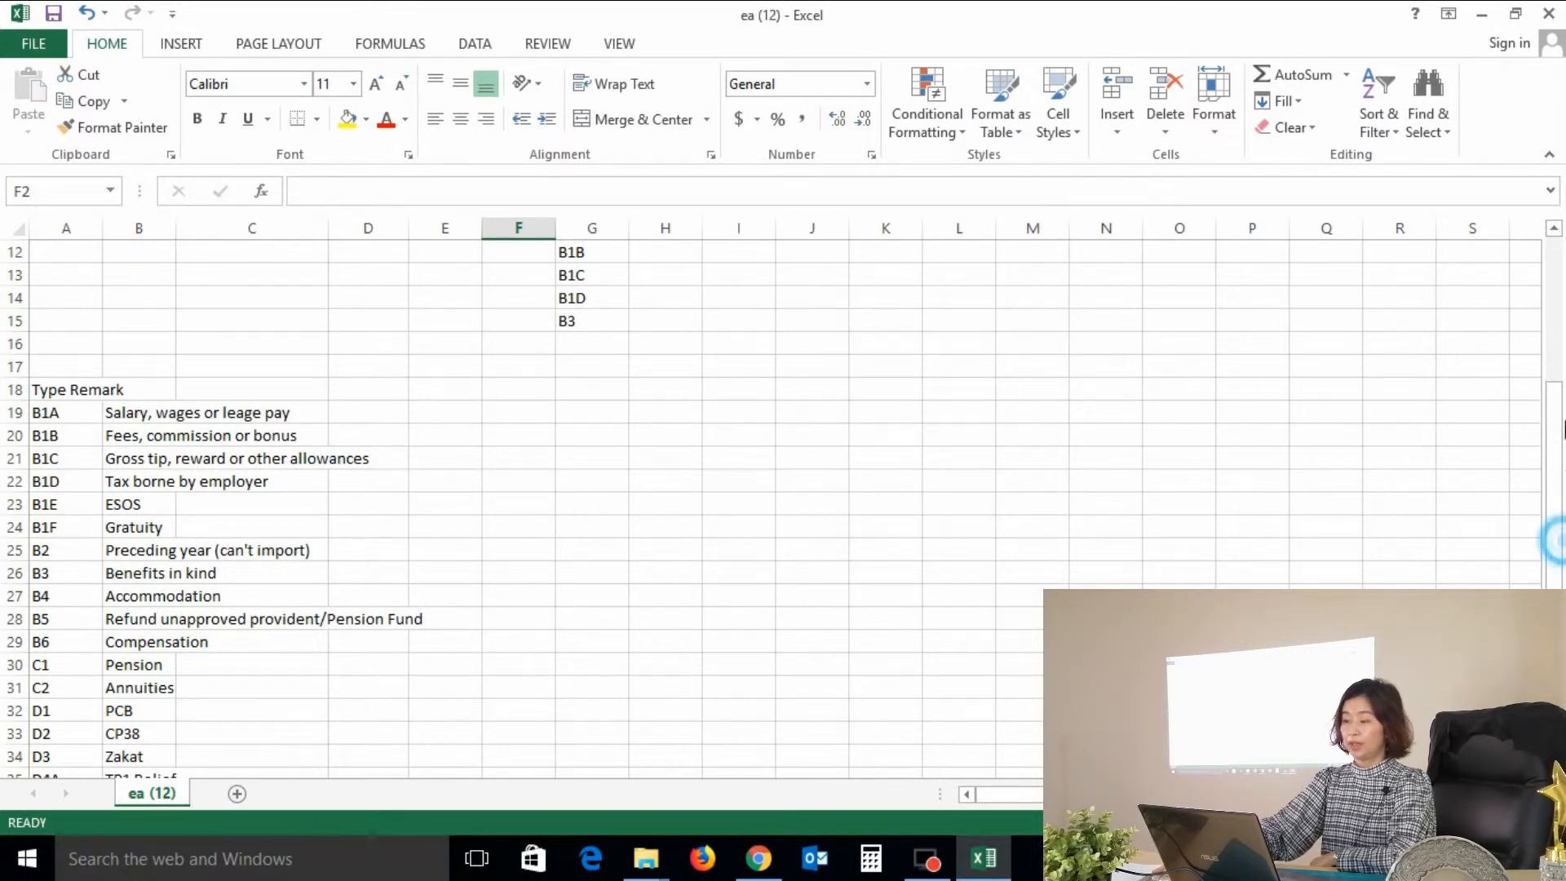
left_click_drag(1555, 439, 1553, 307)
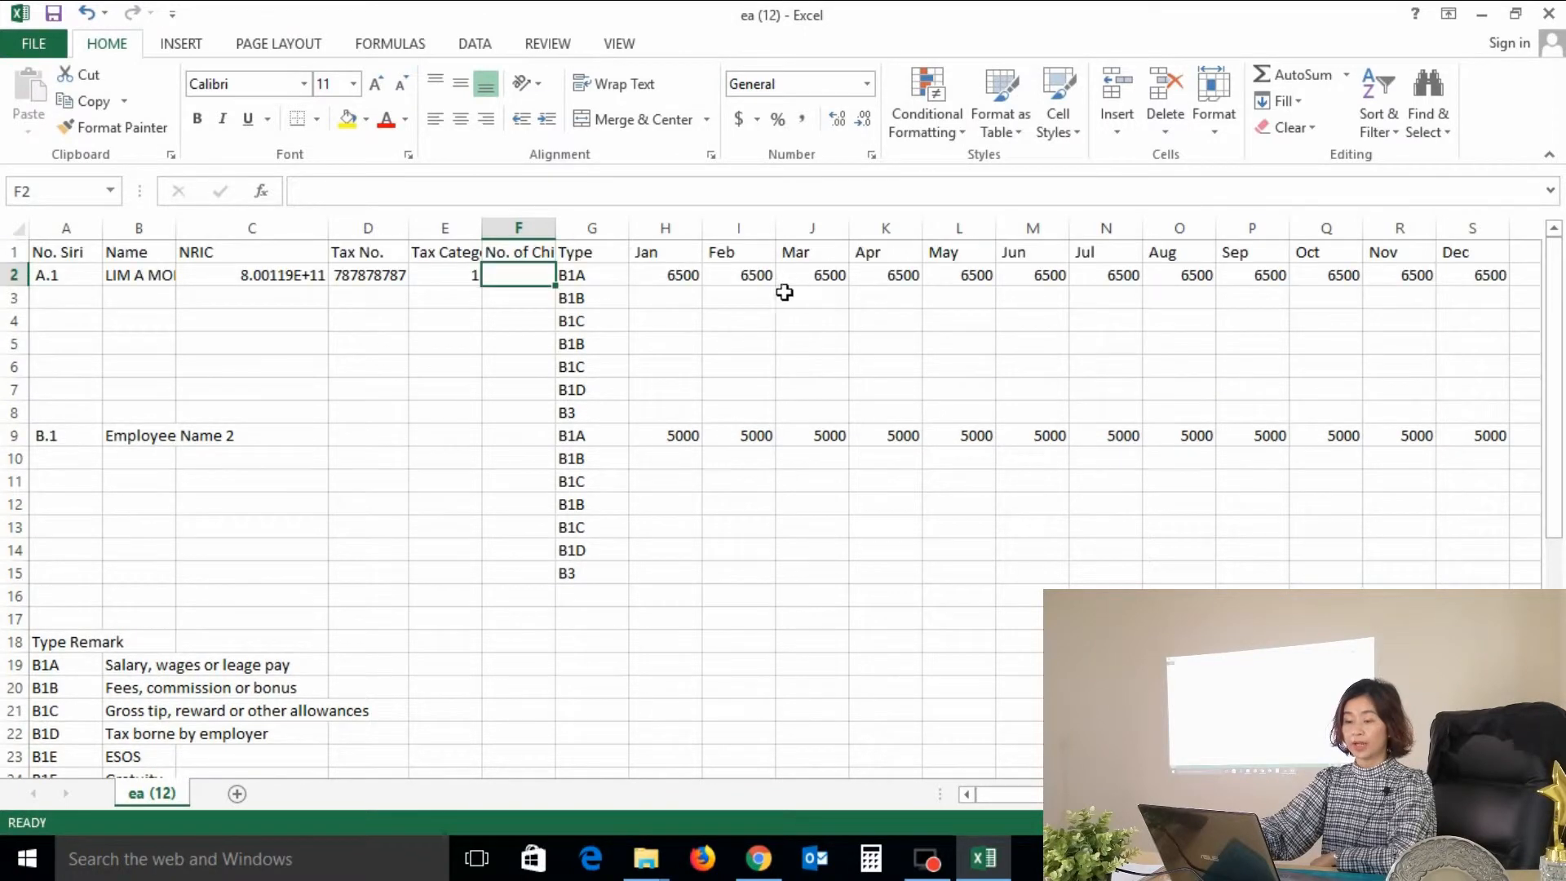
left_click(662, 276)
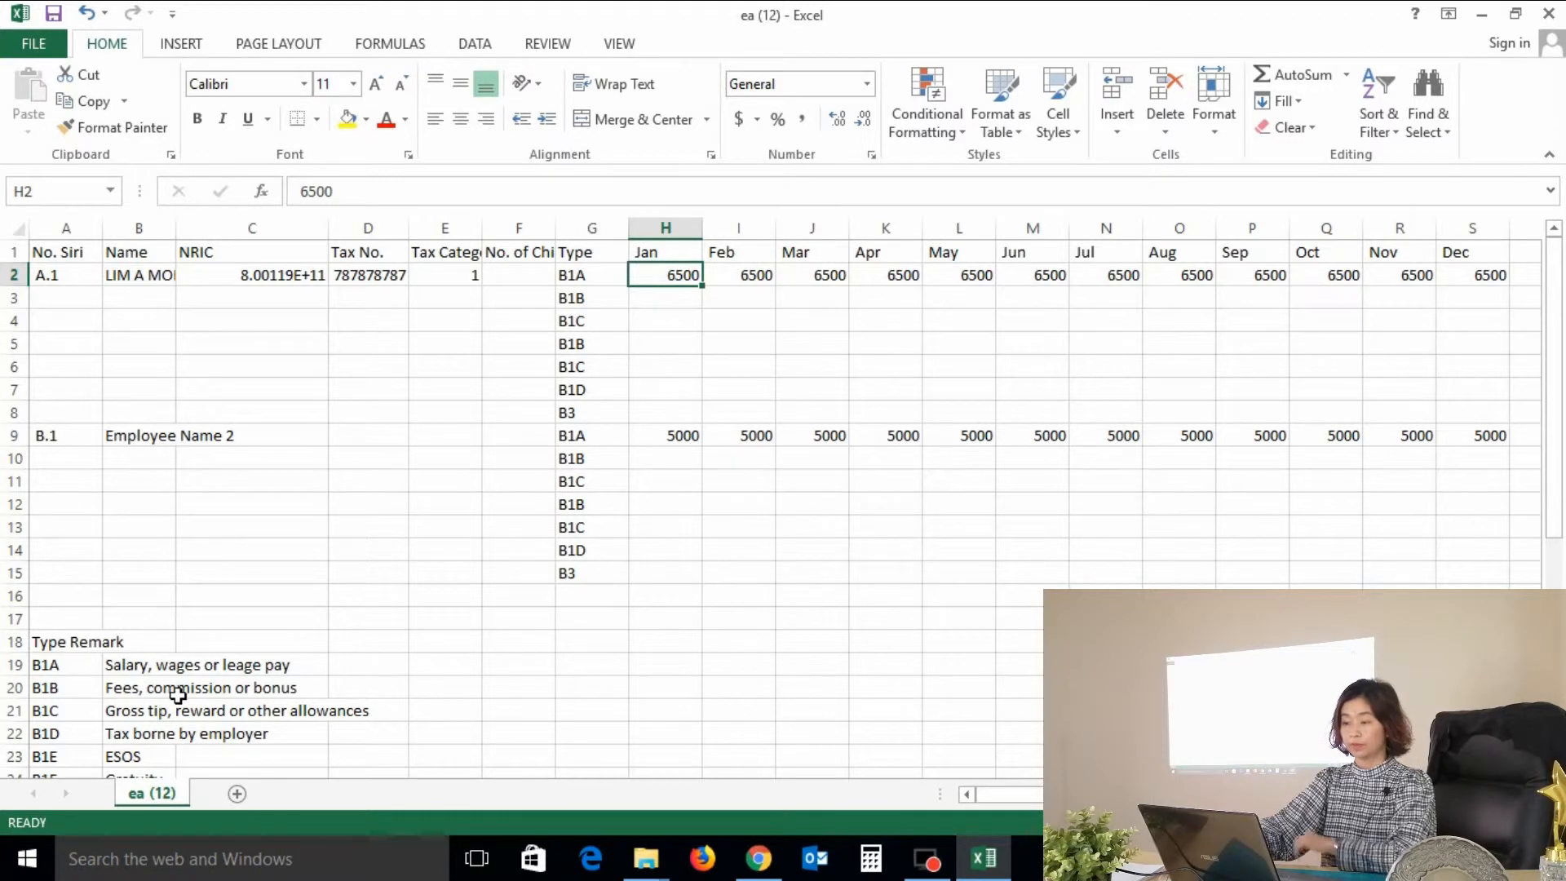
left_click(659, 296)
type("2000")
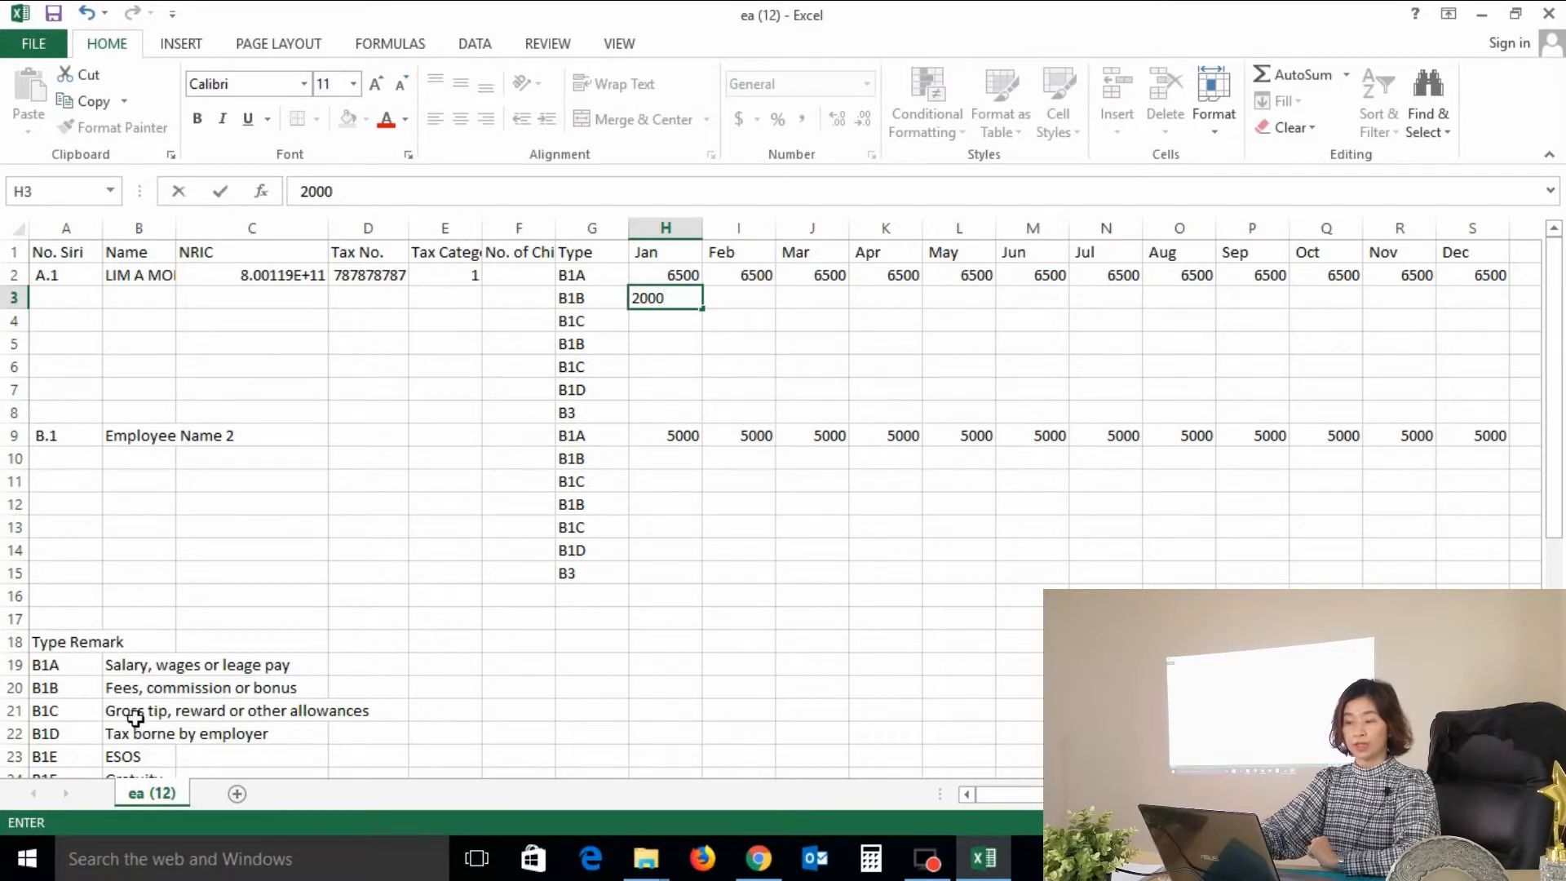
left_click(676, 318)
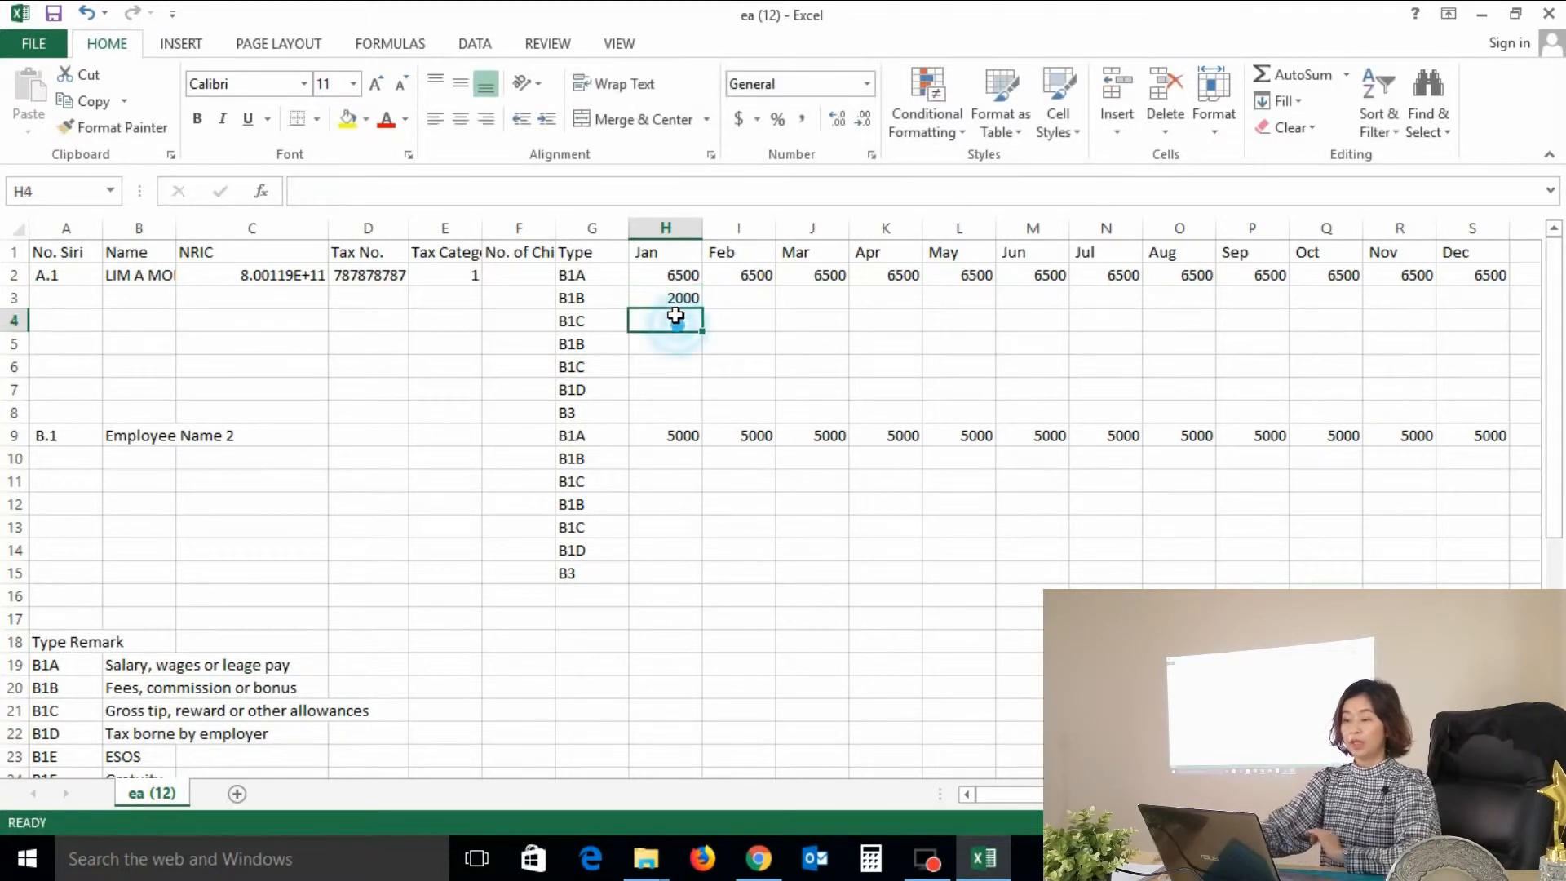
type("1000")
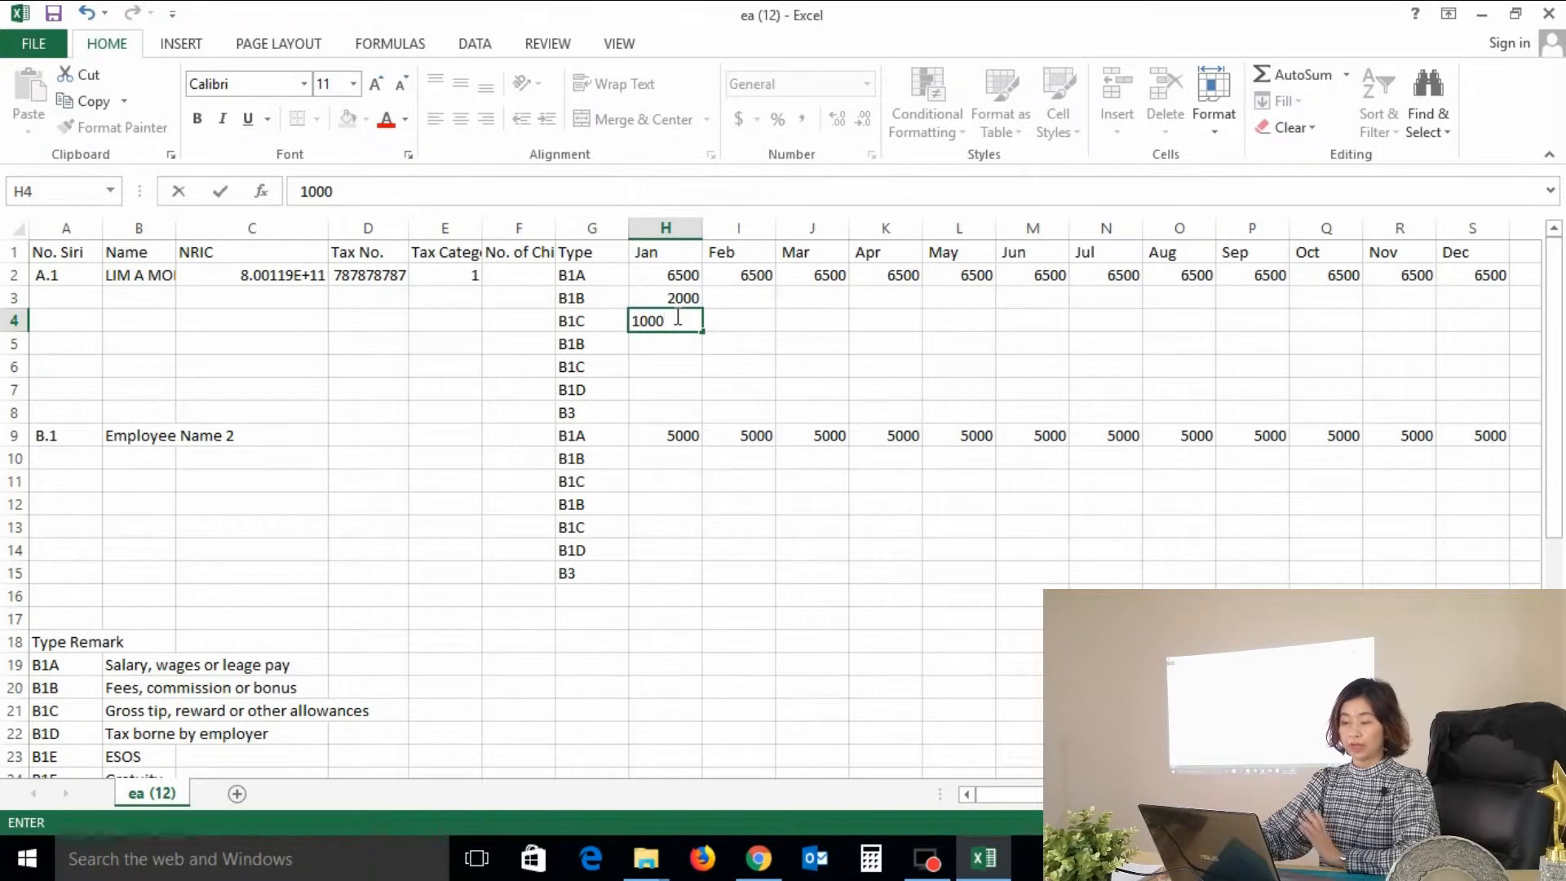
left_click(592, 348)
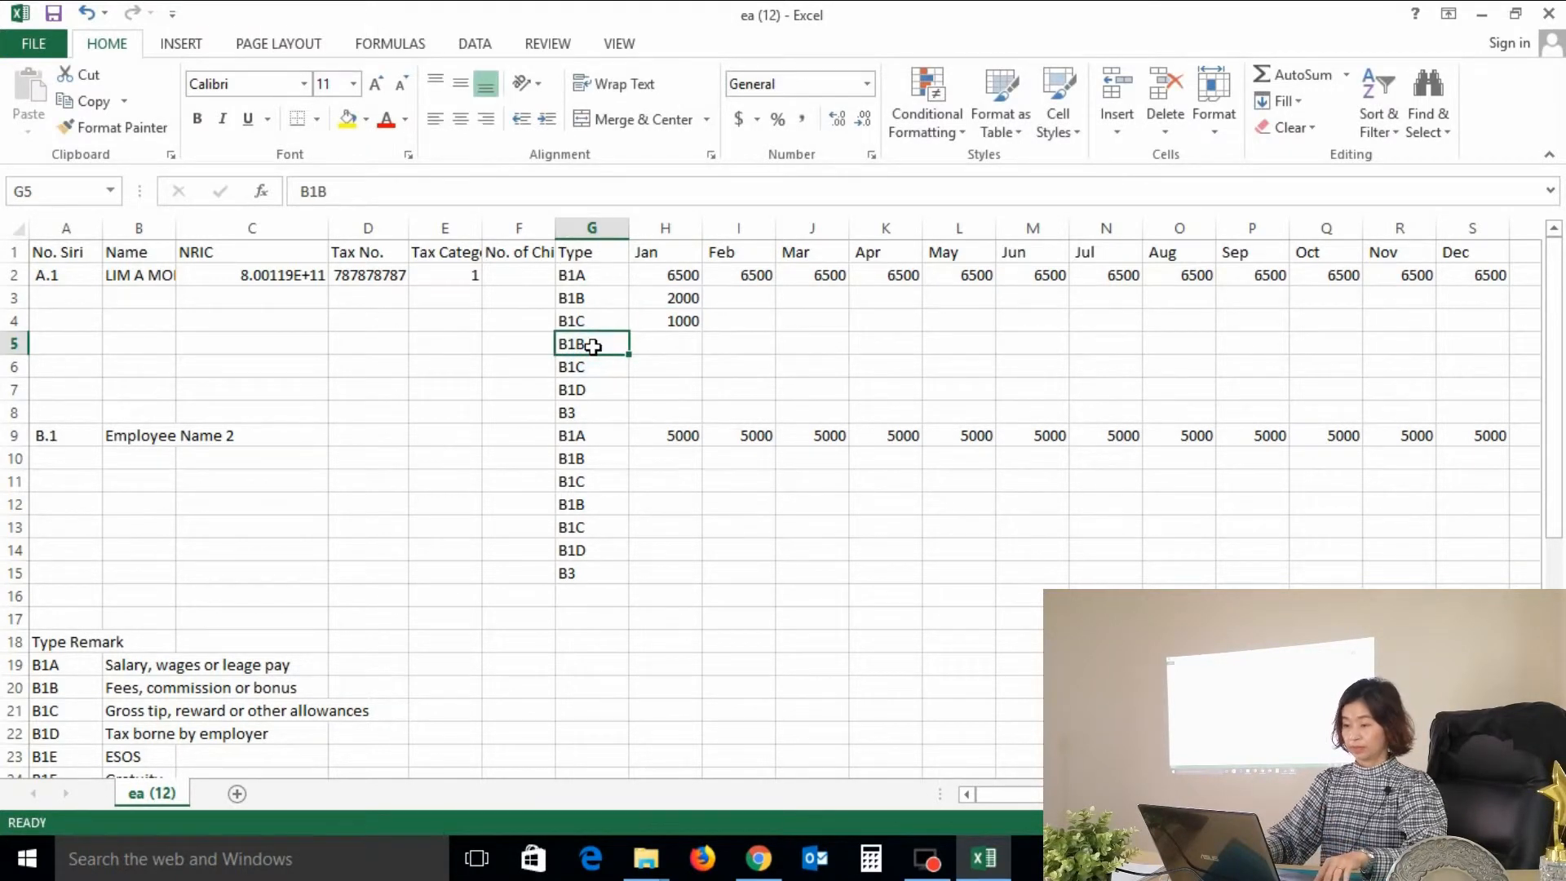
- Delete entire rows 5 and 6 holding the unused type lines
left_click_drag(593, 347, 594, 367)
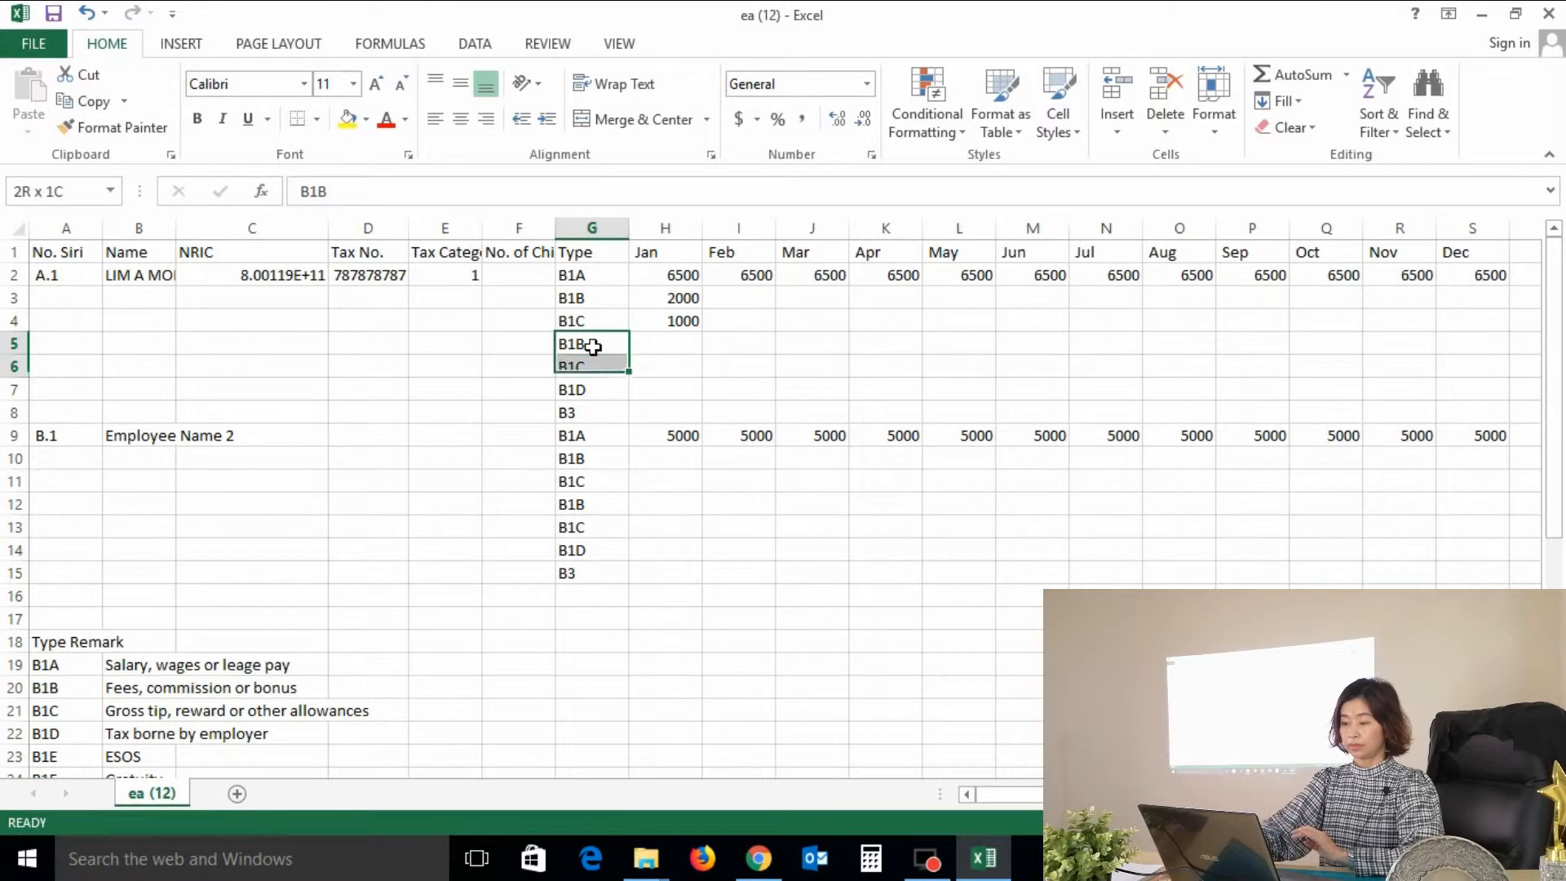
right_click(595, 345)
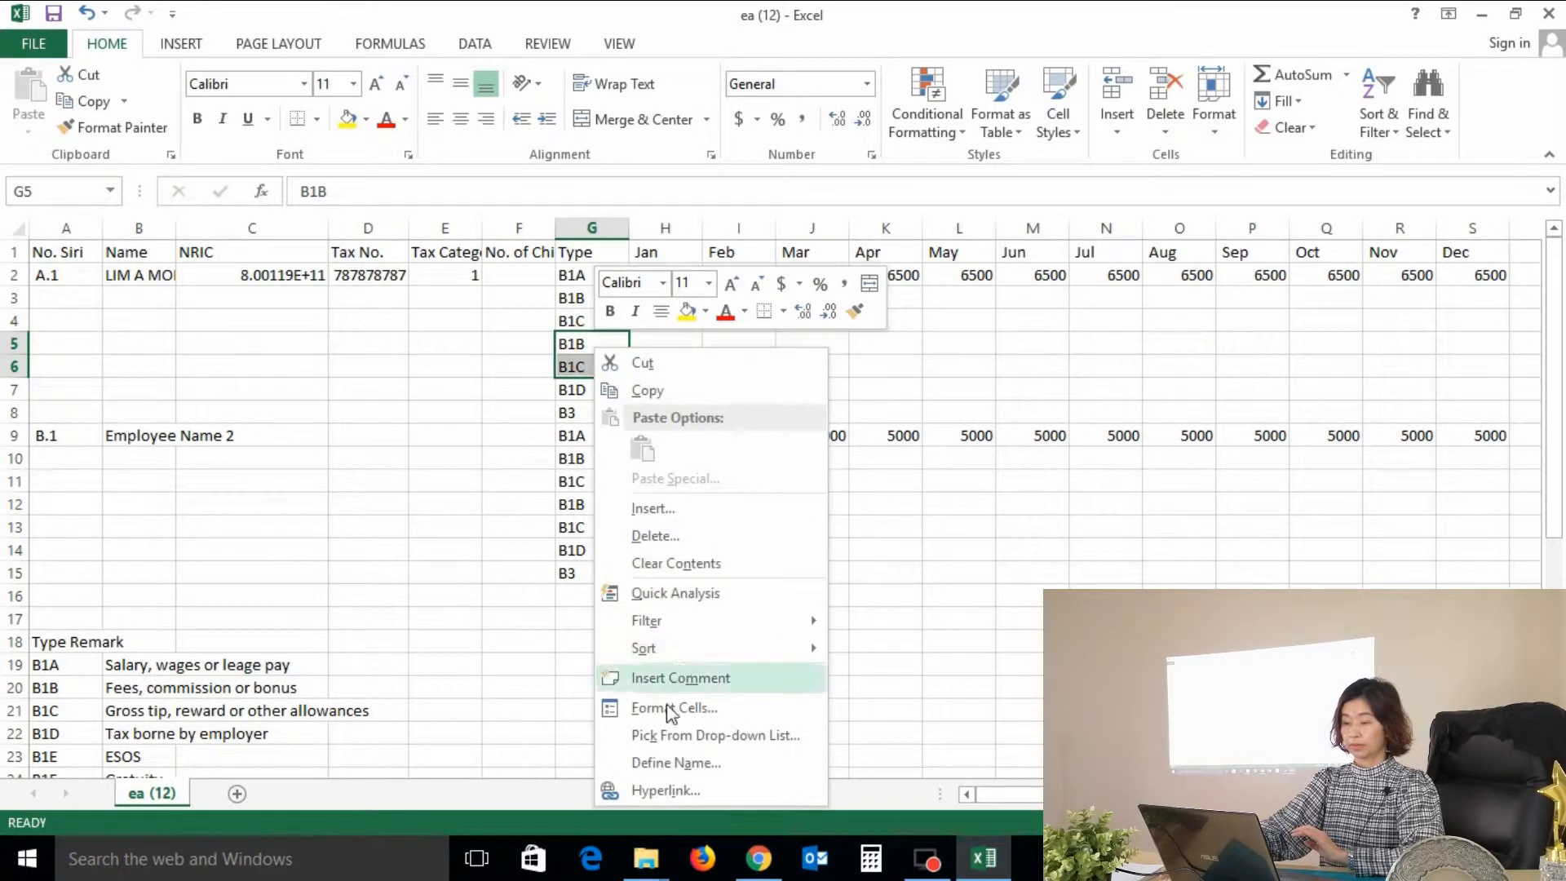
left_click(650, 535)
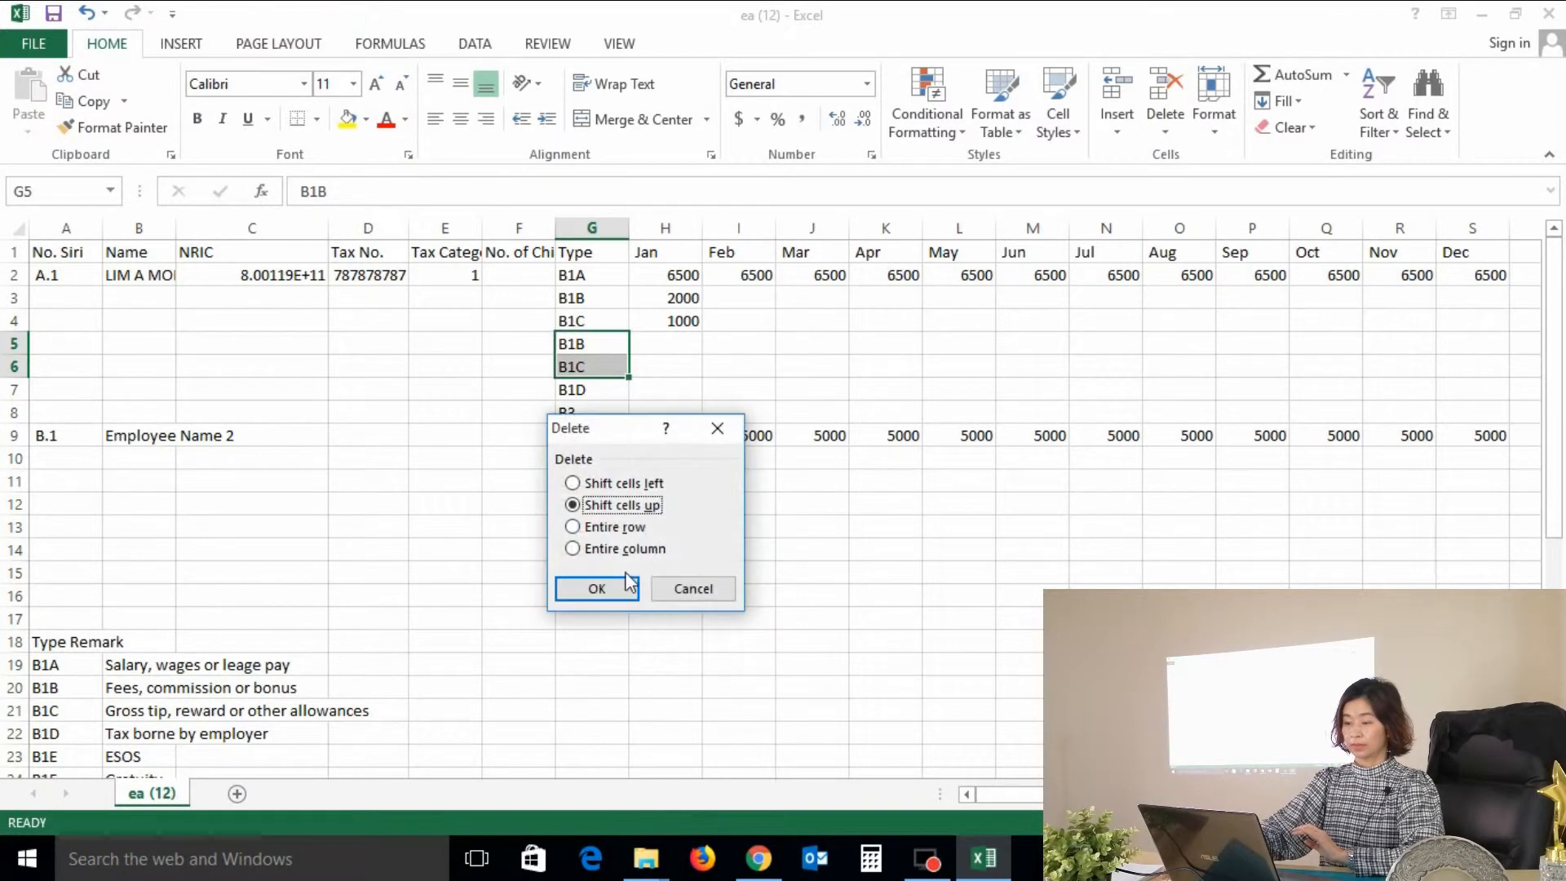
left_click(615, 528)
left_click(612, 603)
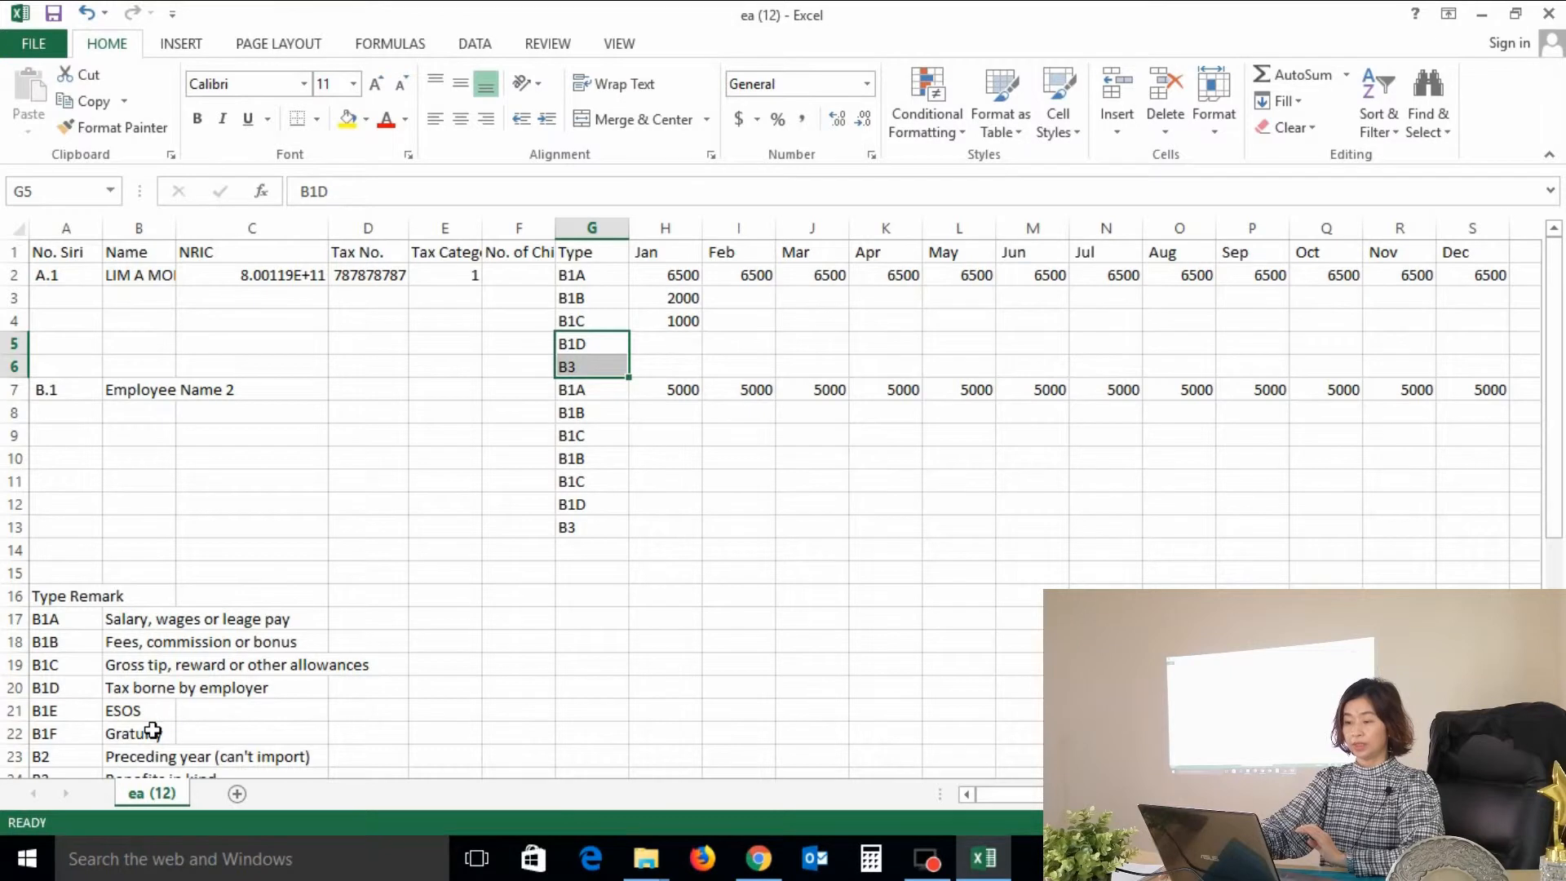
- Insert an entire blank row at row 6
right_click(599, 362)
key("Escape")
left_click(594, 364)
right_click(596, 366)
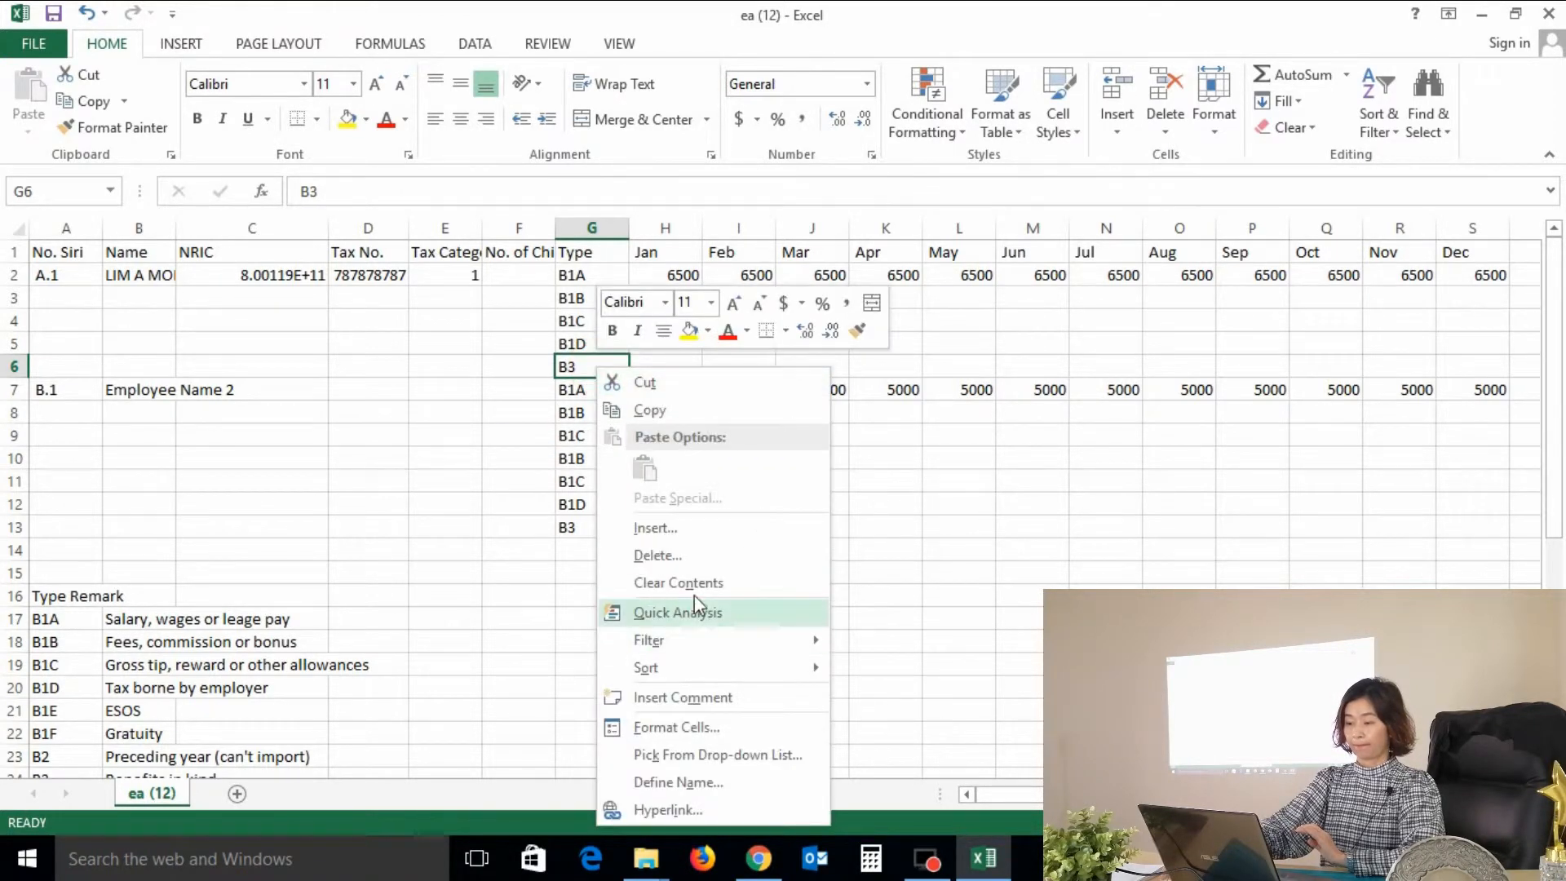
left_click(657, 530)
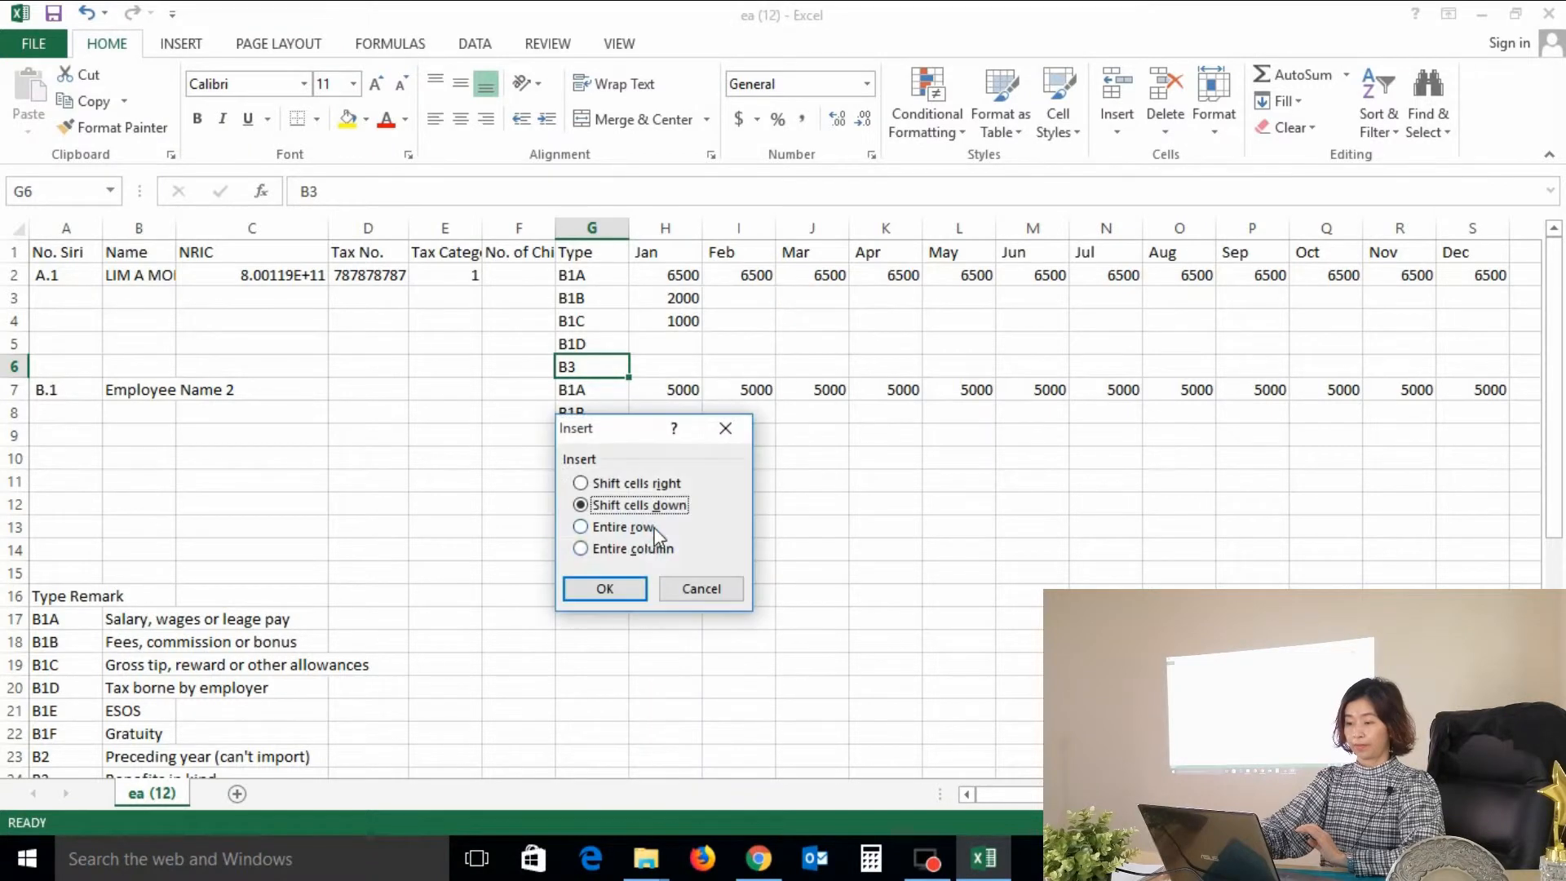
left_click(614, 526)
left_click(608, 581)
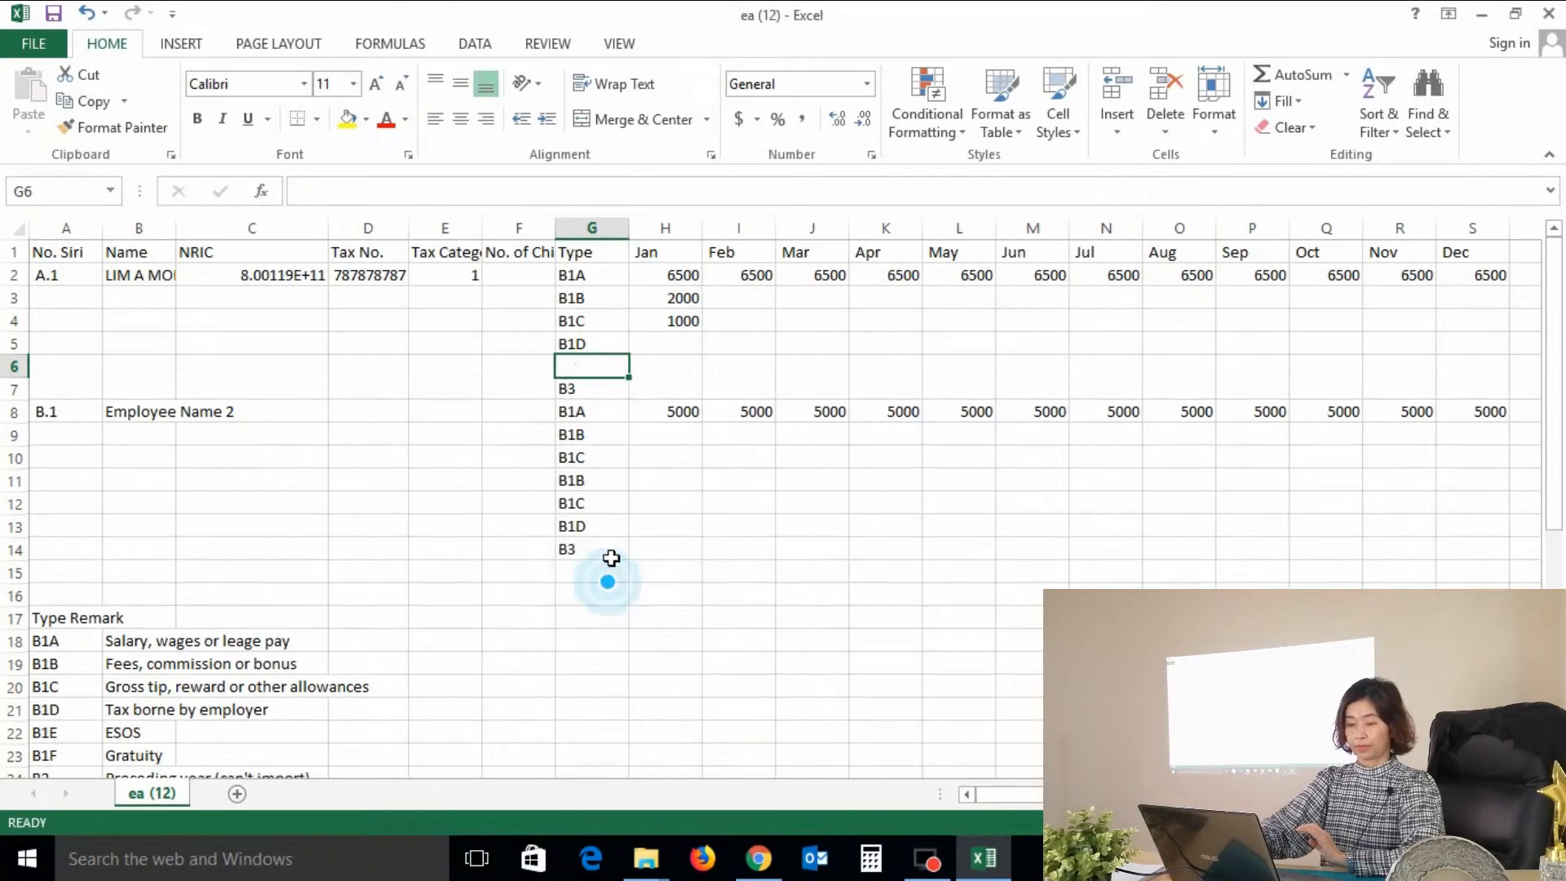
- Enter type code B1E in G6 with a January amount of 900 in H6
left_click(610, 366)
type("B1E")
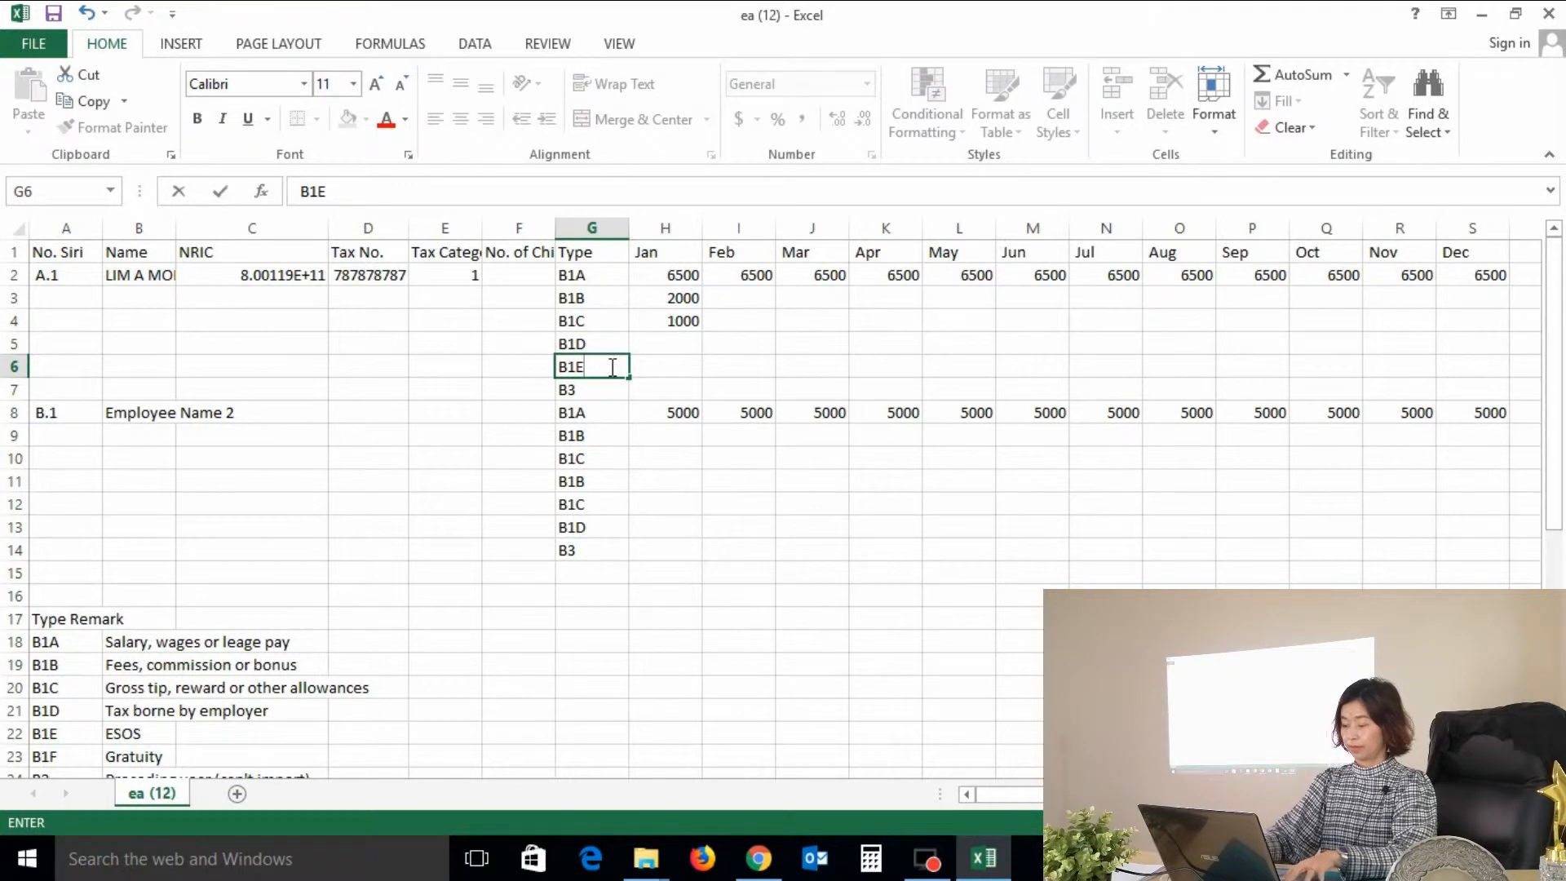
key("Return")
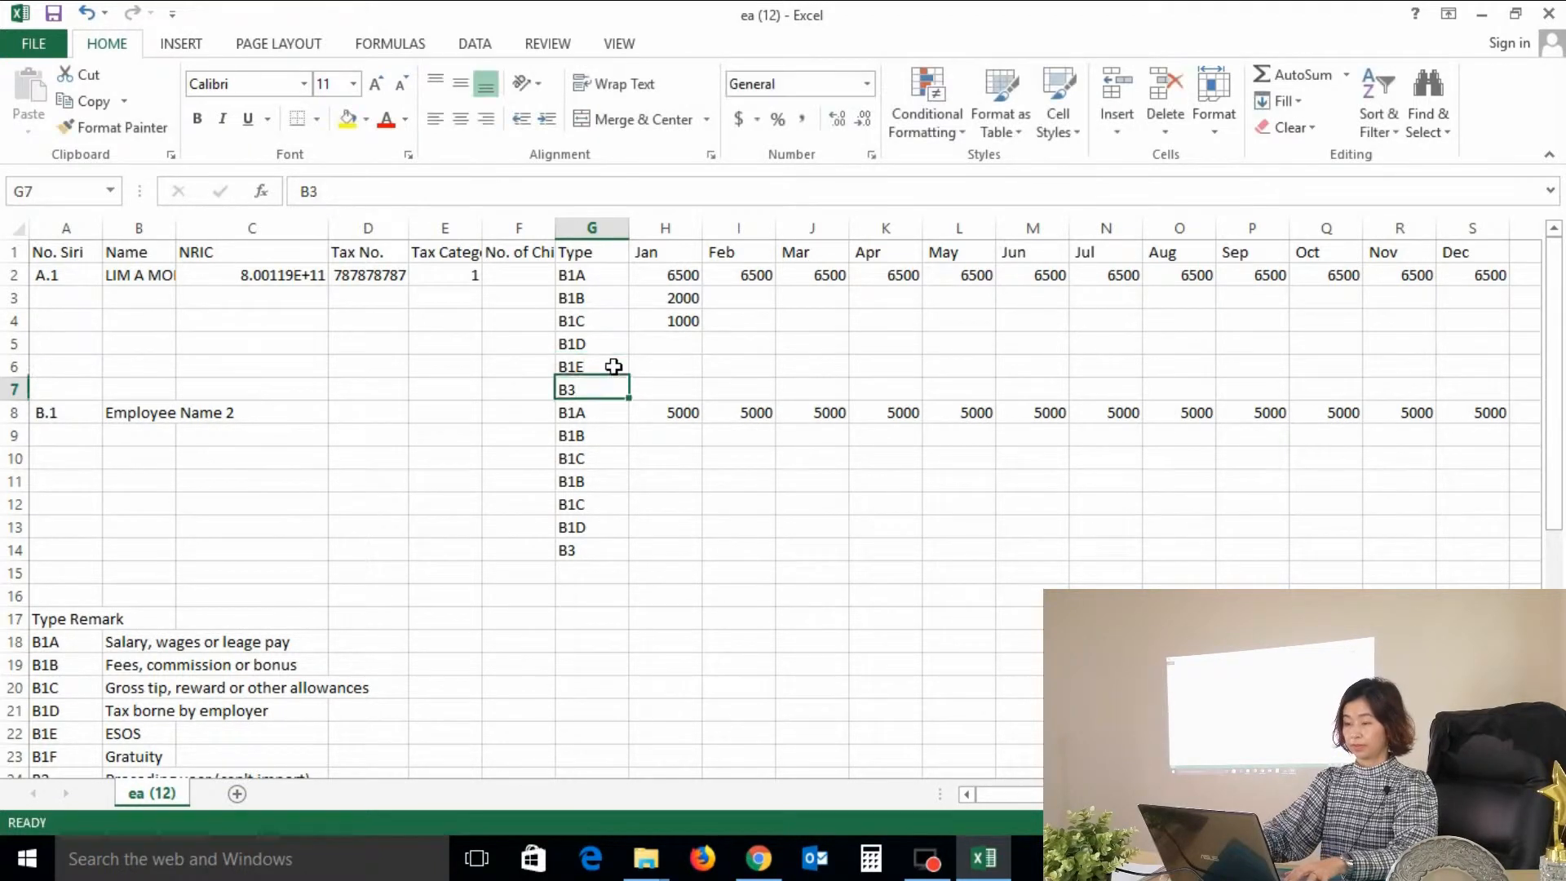
left_click(671, 369)
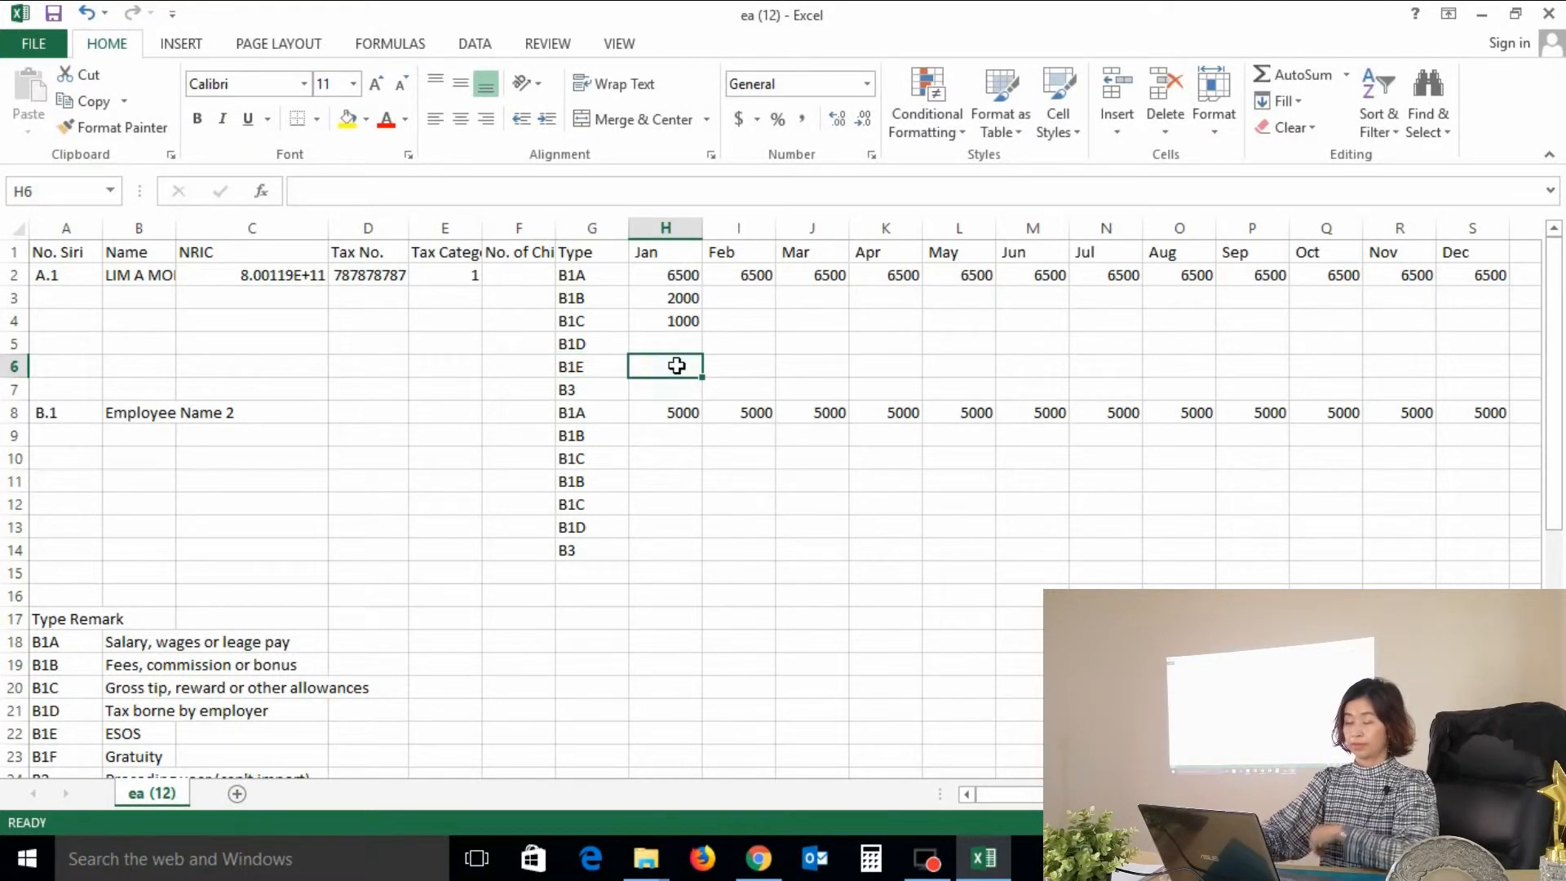
type("900")
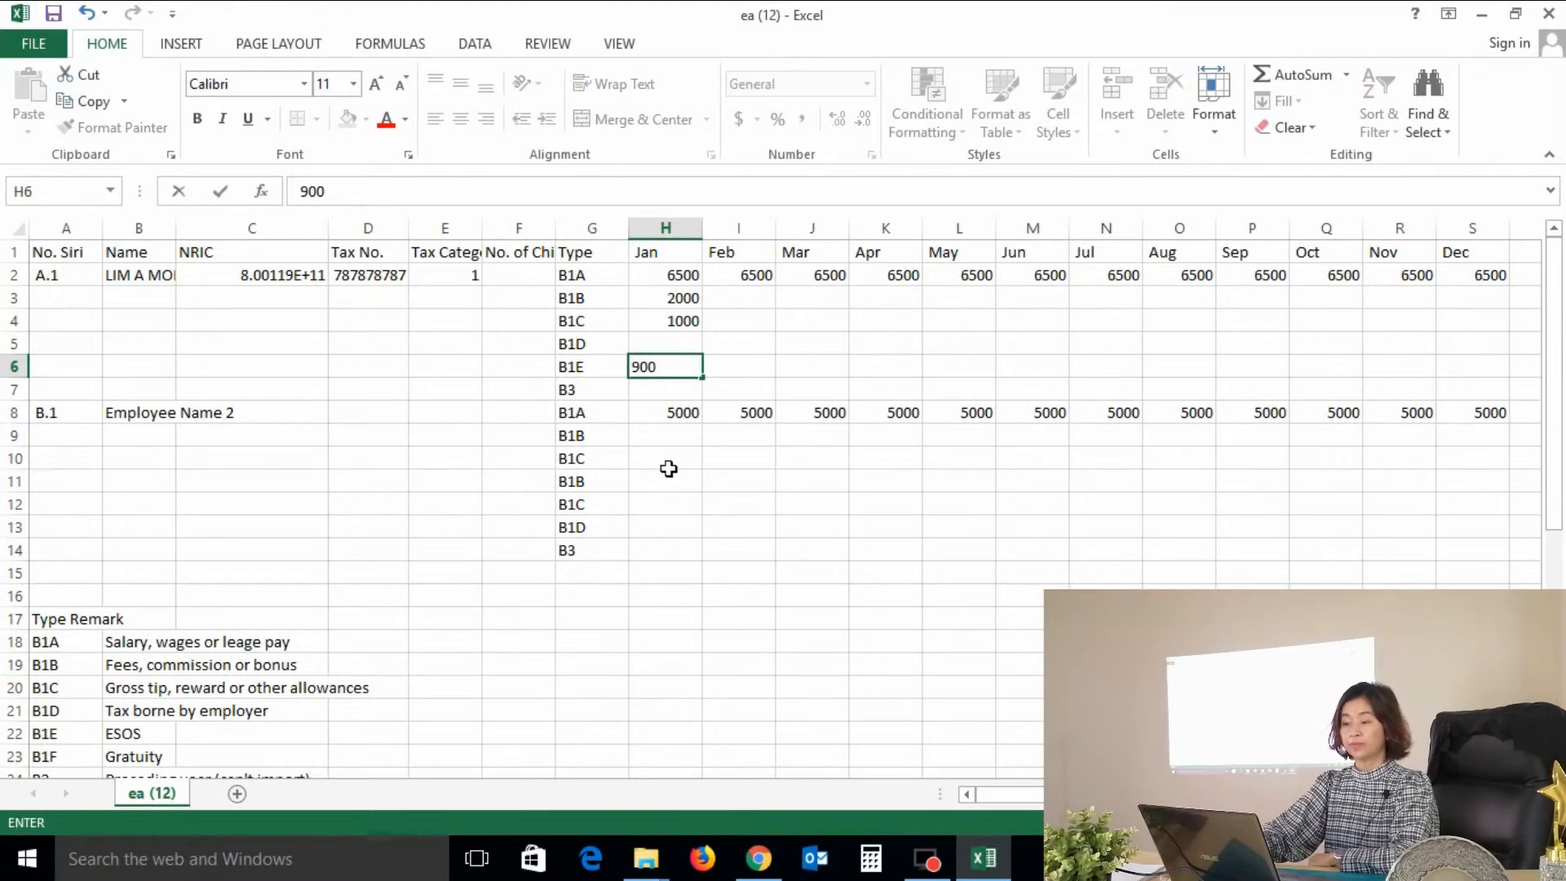
left_click(671, 441)
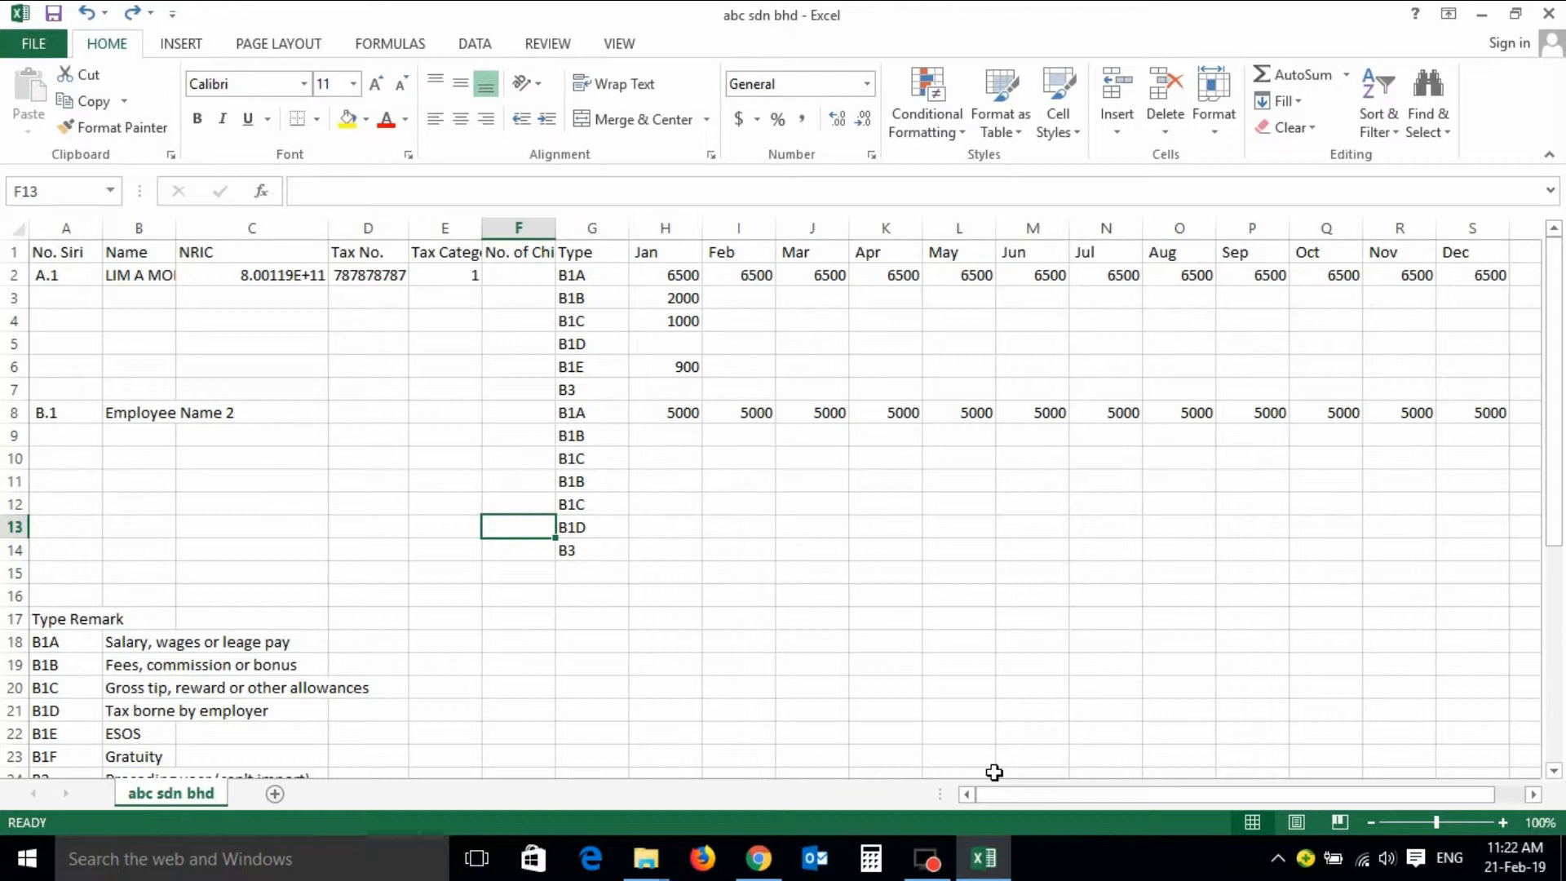
- Select the Type Remark block A17:D39 below the employee rows and delete its contents
left_click_drag(1556, 374, 1556, 548)
left_click(32, 310)
key("shift+Right")
key("shift+Right")
key("shift+Right")
key("shift+Down")
key("shift+Down")
key("shift+Down")
key("shift+Down")
key("shift+Down")
key("shift+Down")
key("shift+Down")
key("shift+Down")
key("shift+Down")
key("shift+Down")
key("shift+Down")
key("shift+Down")
key("shift+Down")
key("shift+Down")
key("shift+Down")
key("shift+Down")
key("shift+Down")
key("shift+Down")
key("shift+Down")
key("shift+Down")
key("shift+Down")
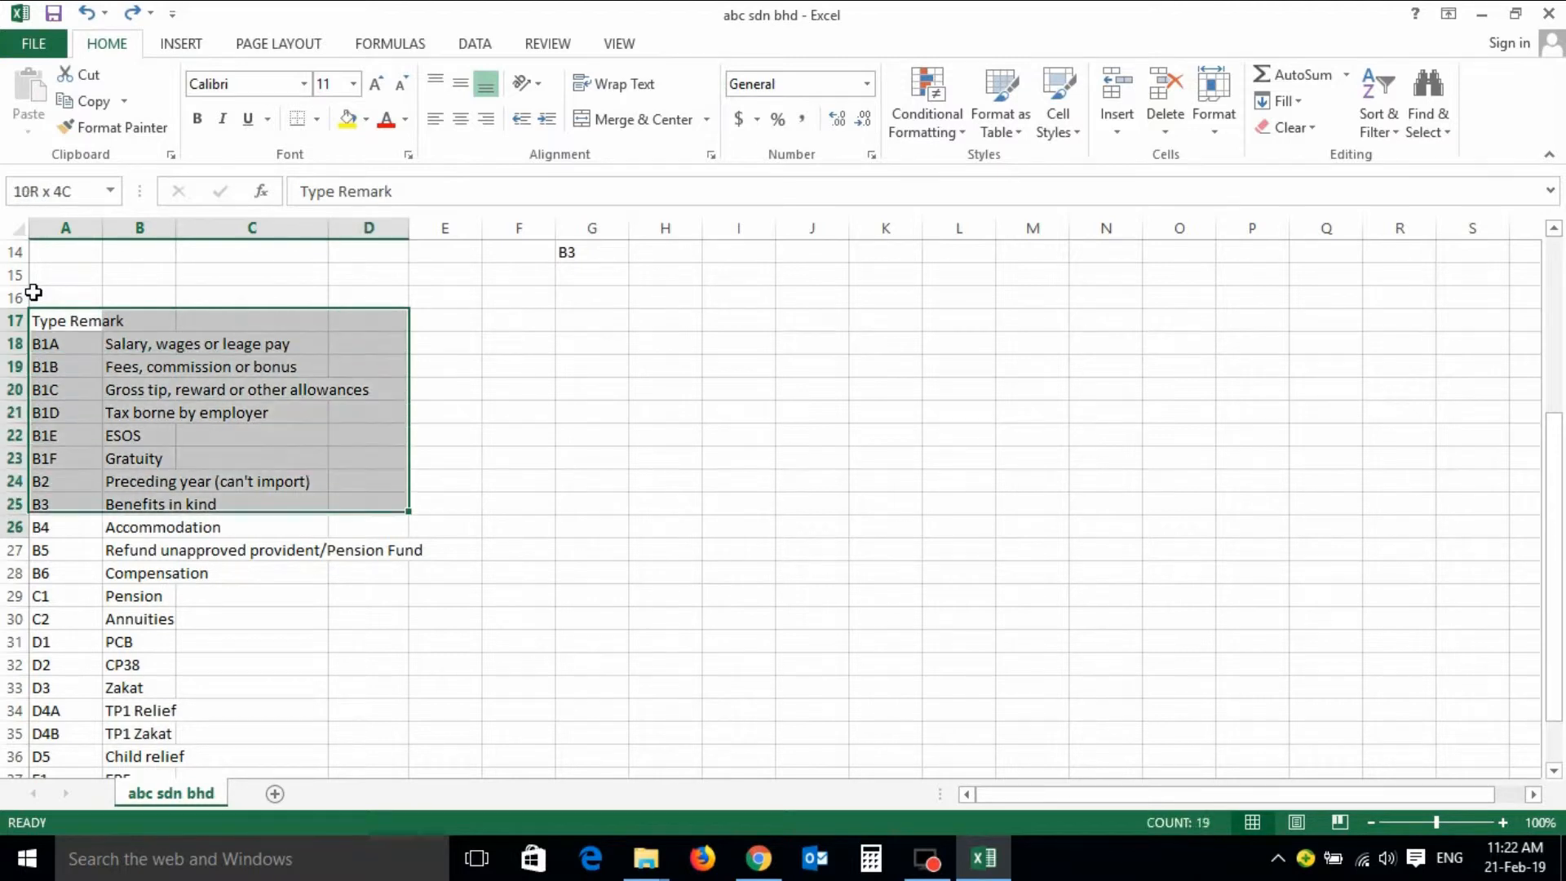
key("shift+Up")
key("shift+Up")
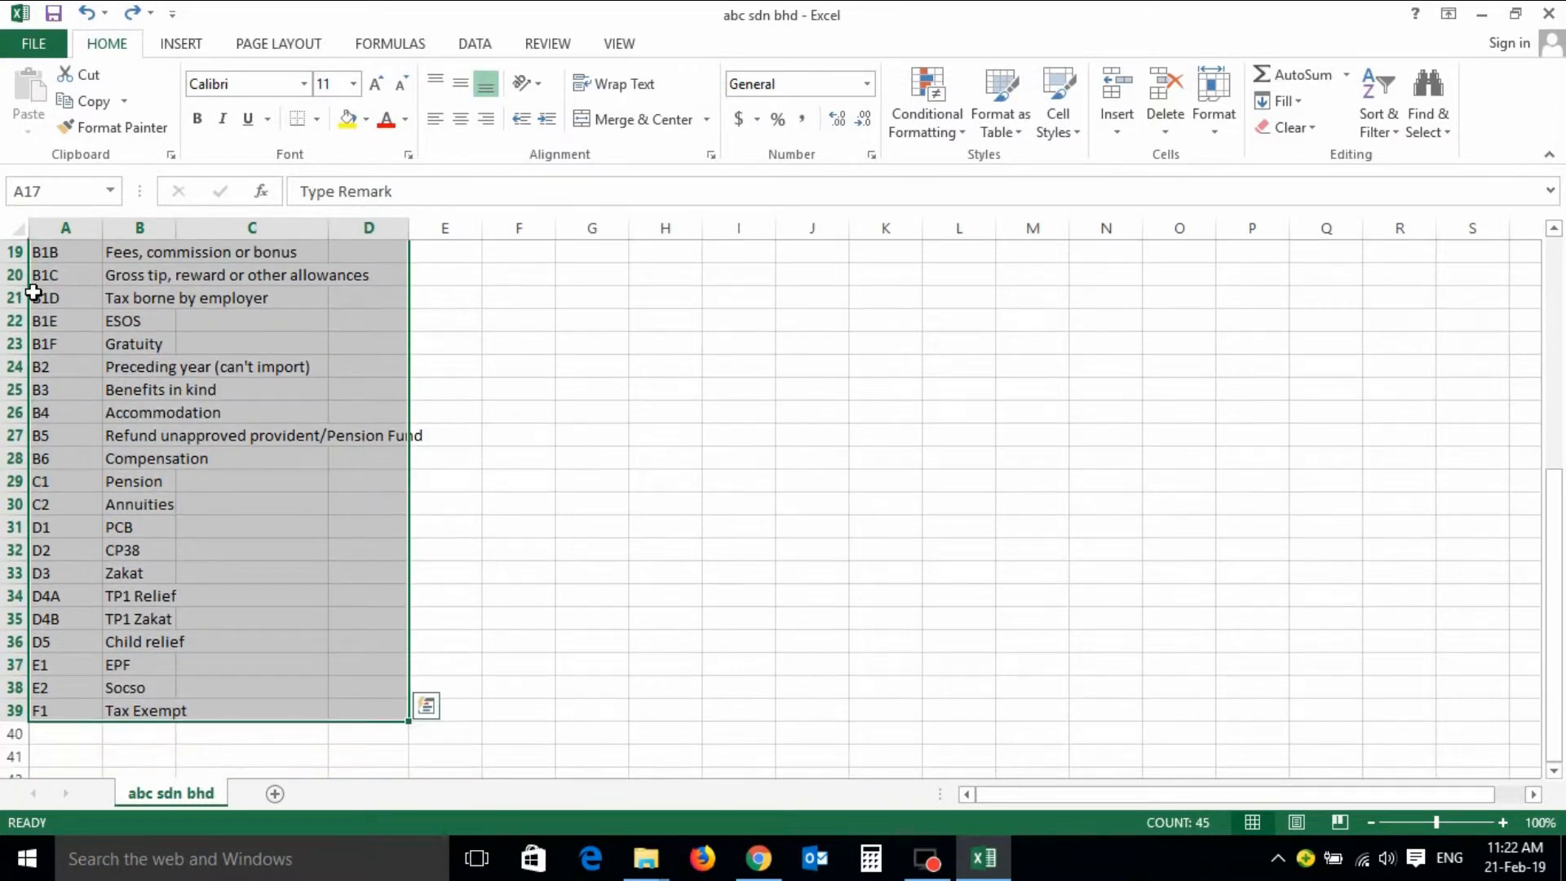
key("Delete")
left_click_drag(1554, 430, 1554, 361)
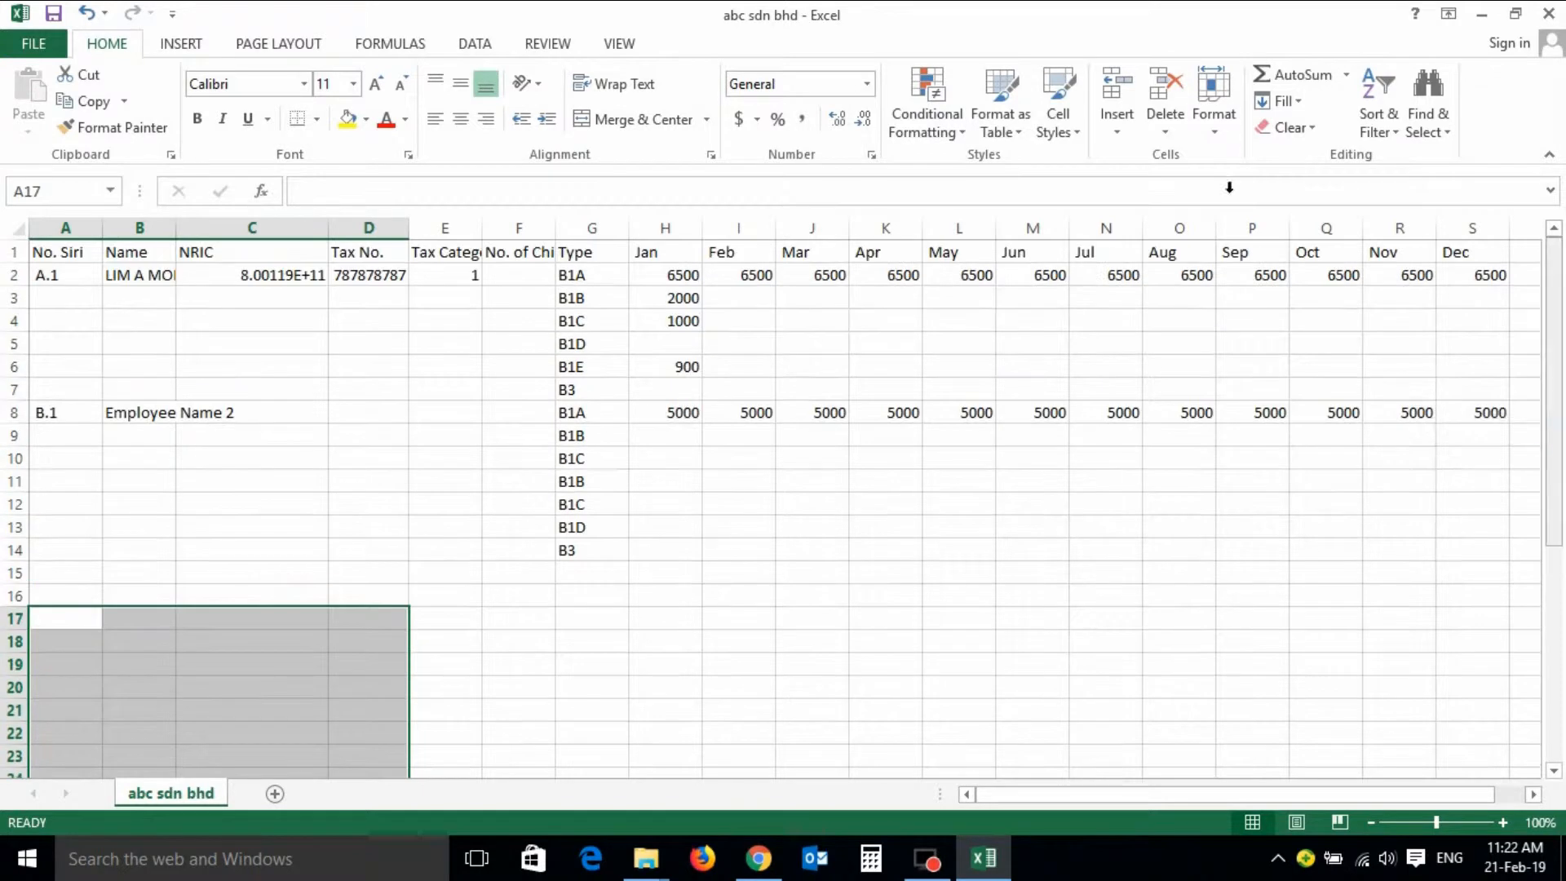
left_click(25, 43)
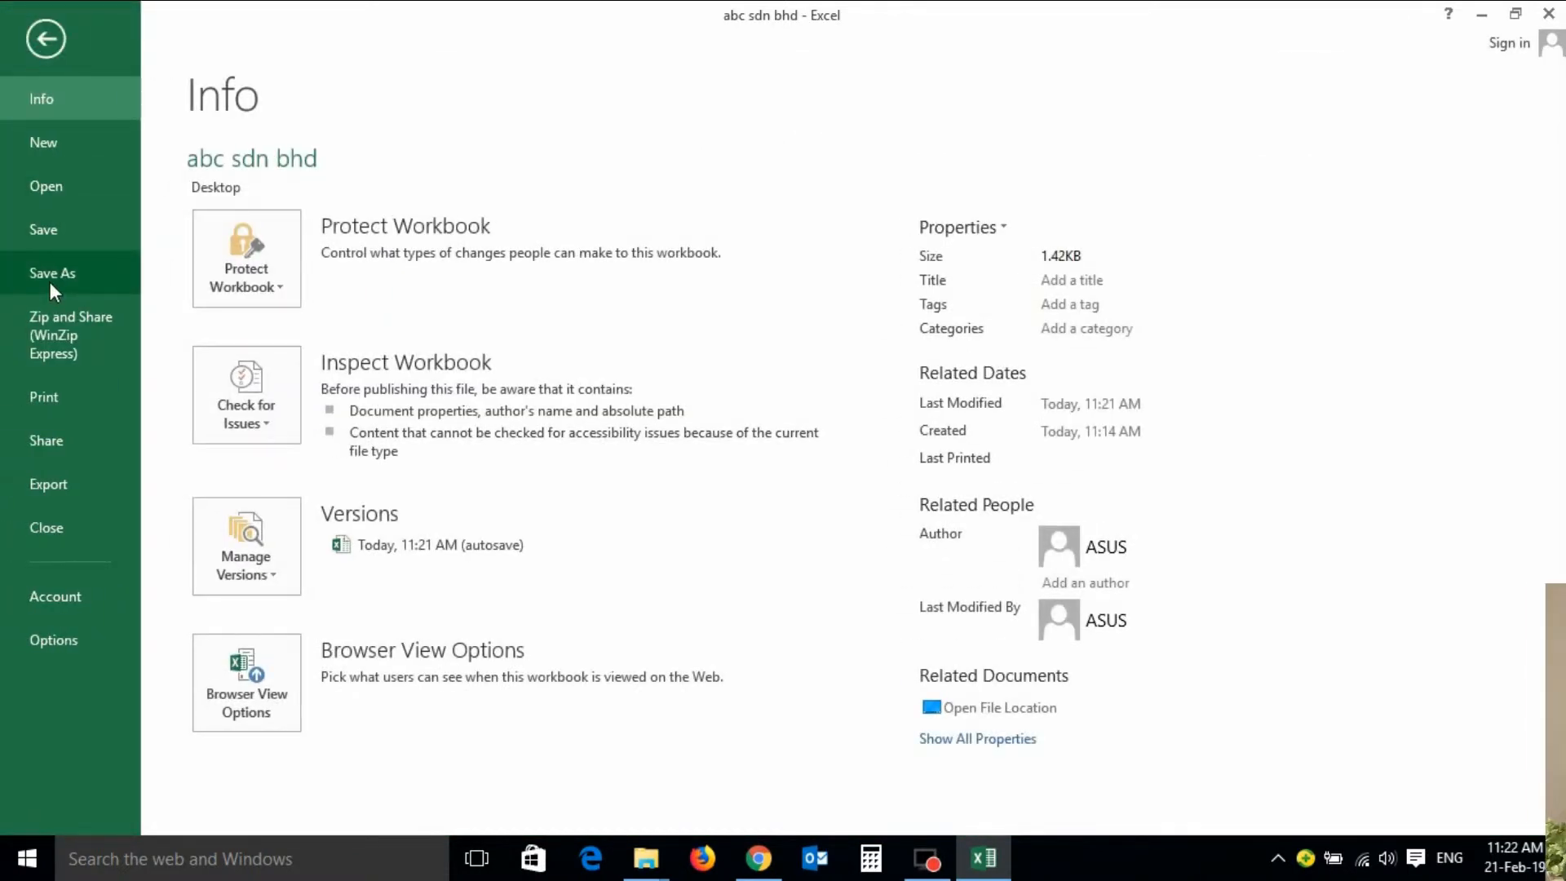
- Save the sheet on the Desktop as ABC in CSV (Comma delimited) format, keeping that format
left_click(51, 281)
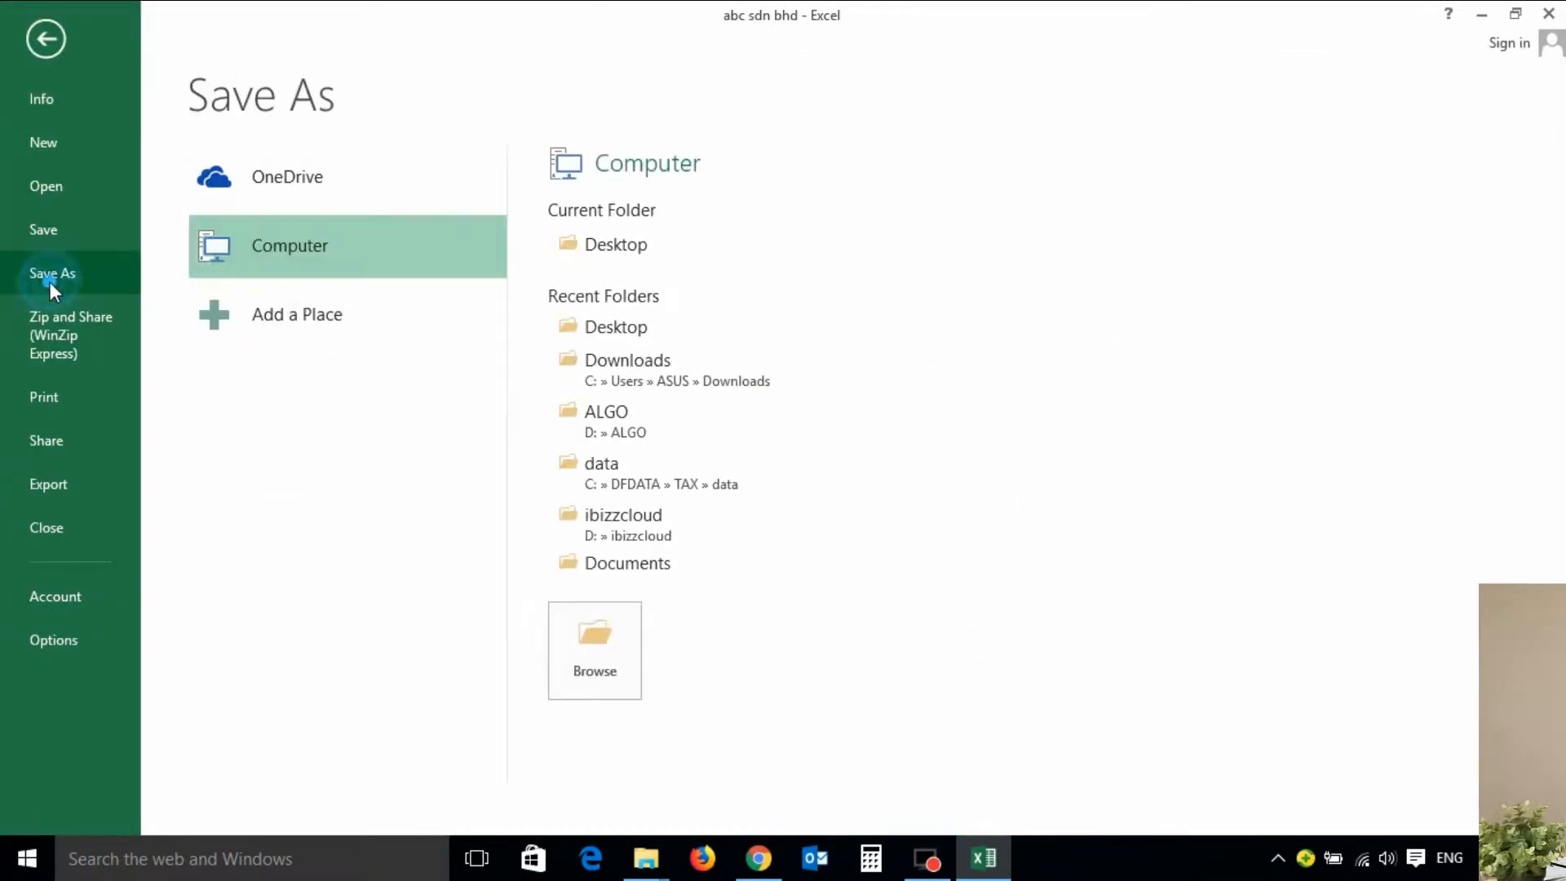
left_click(680, 253)
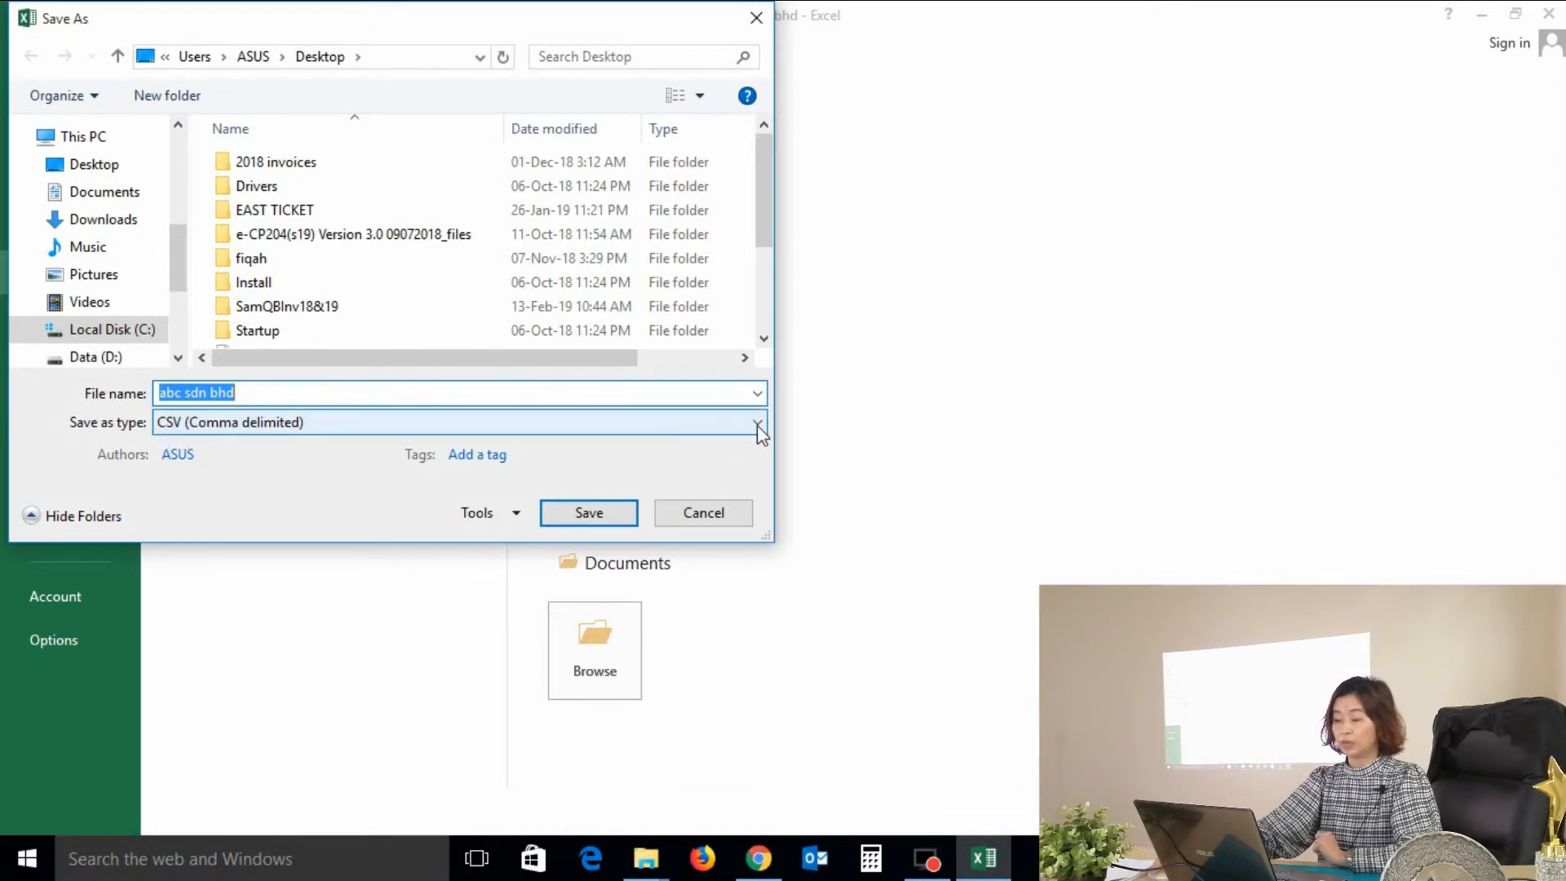
left_click(757, 424)
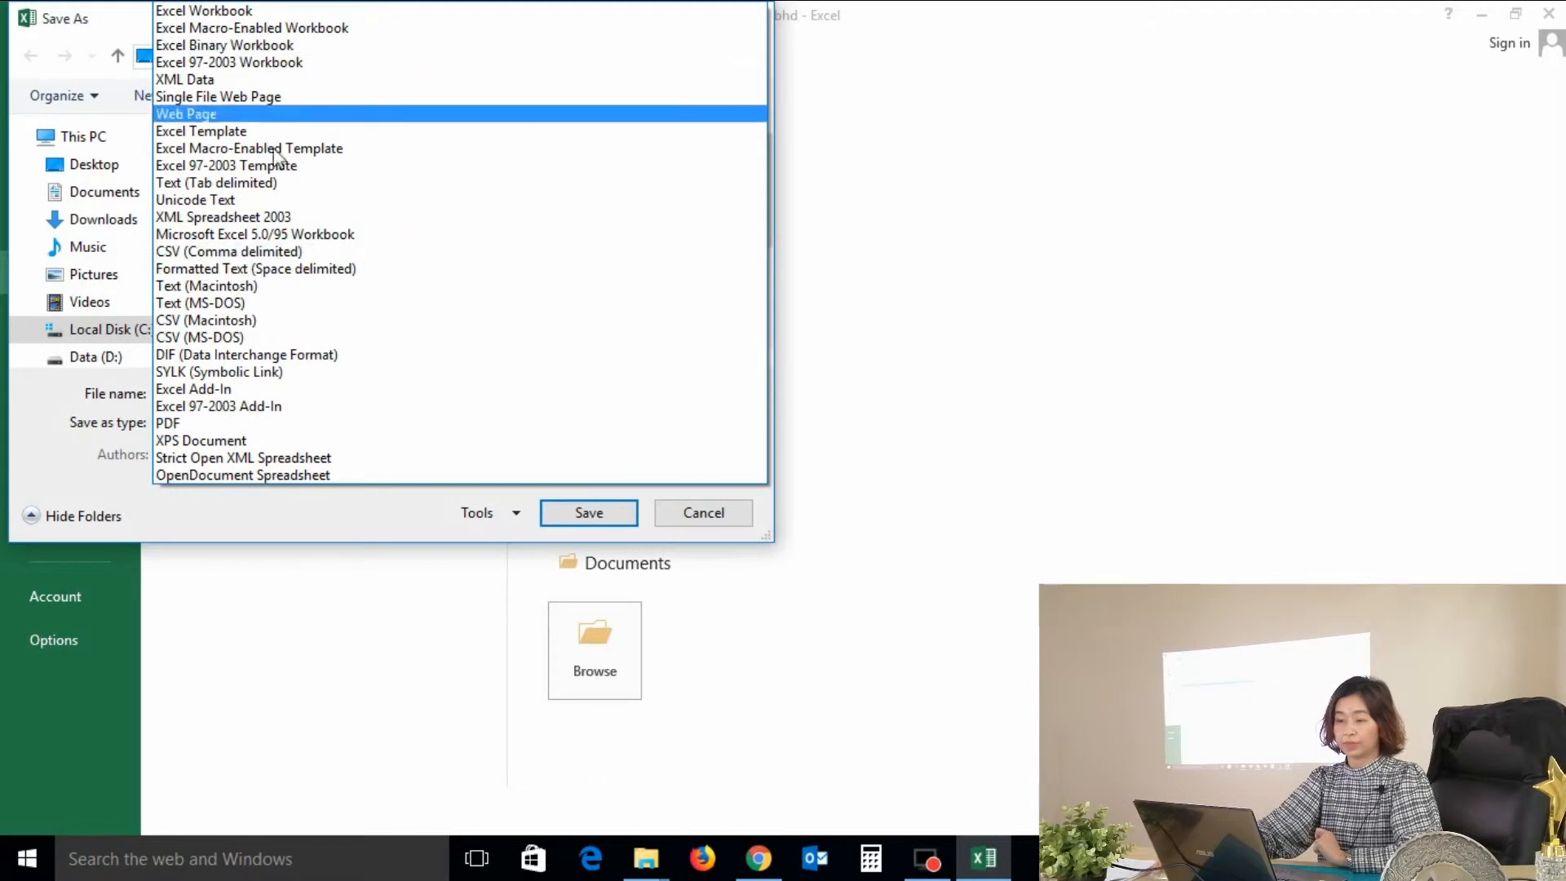
left_click(277, 252)
left_click(258, 394)
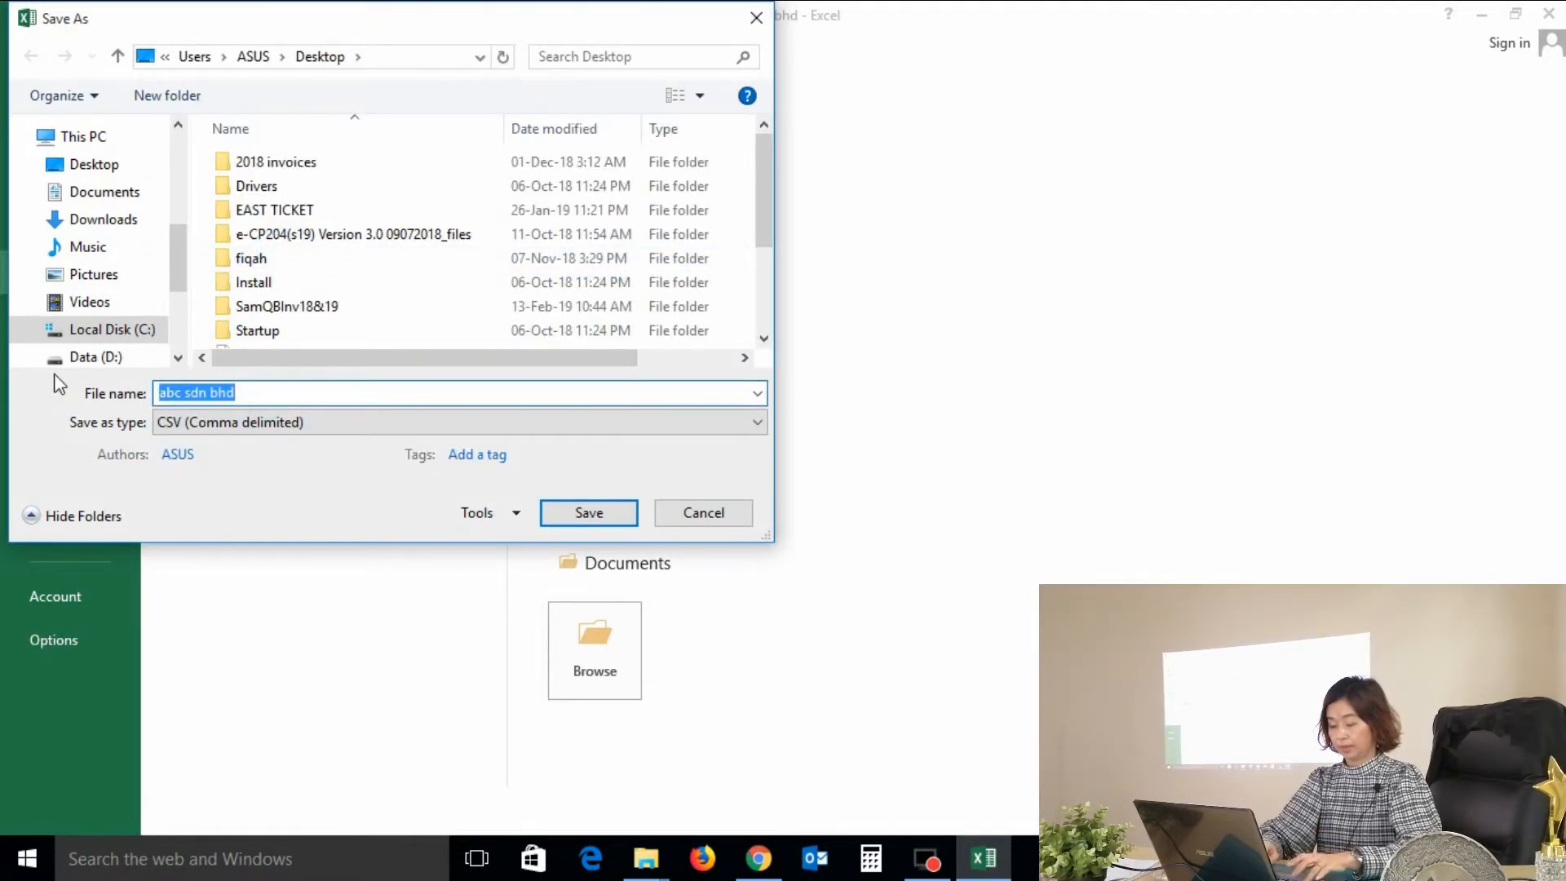
type("ABC")
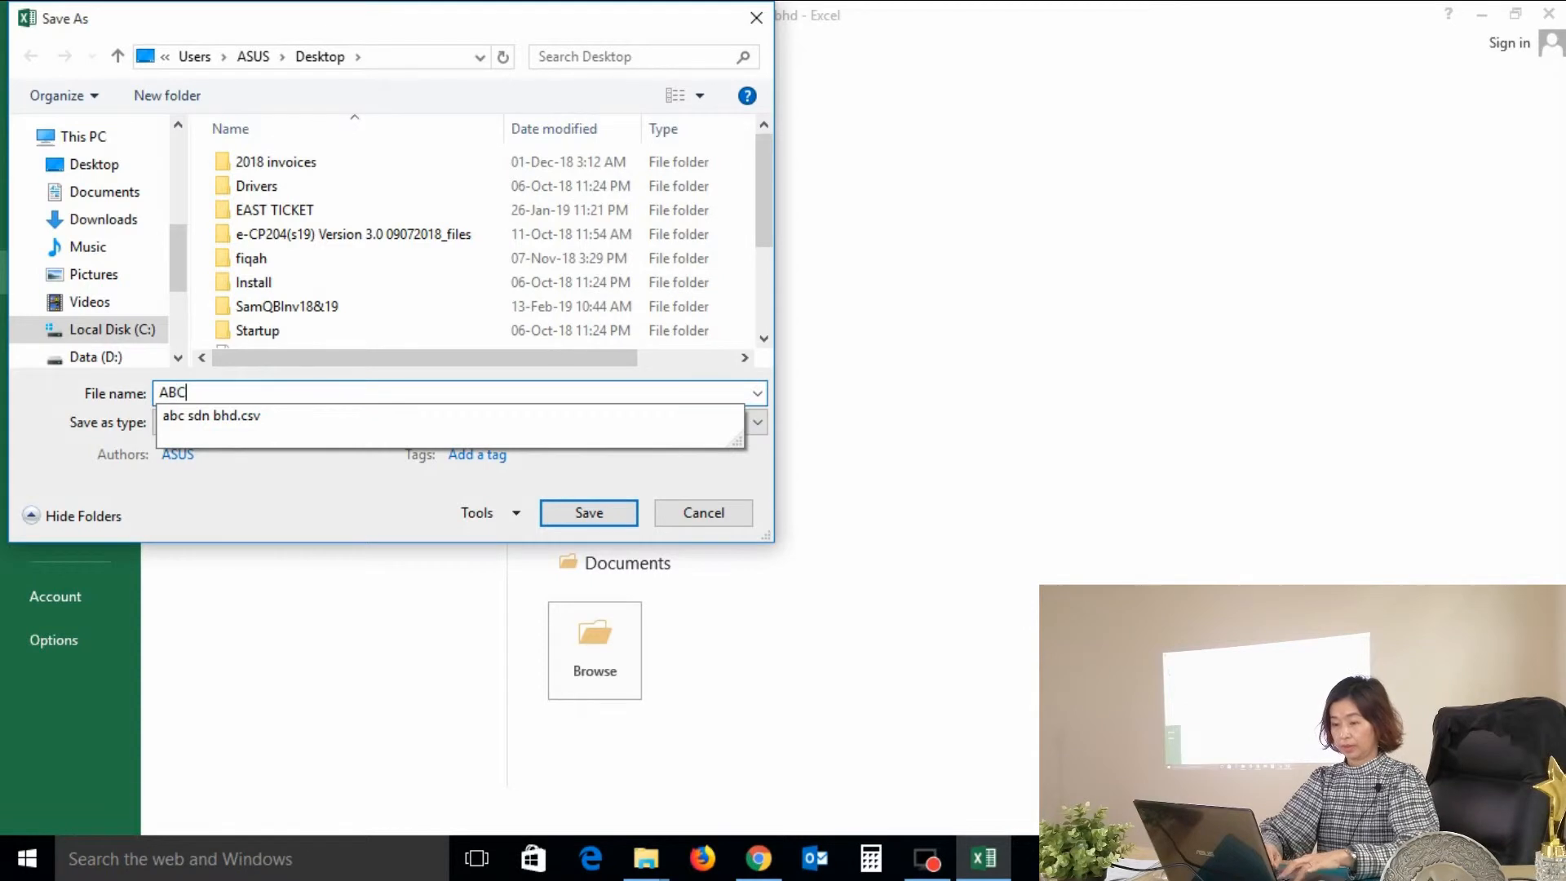
left_click(498, 380)
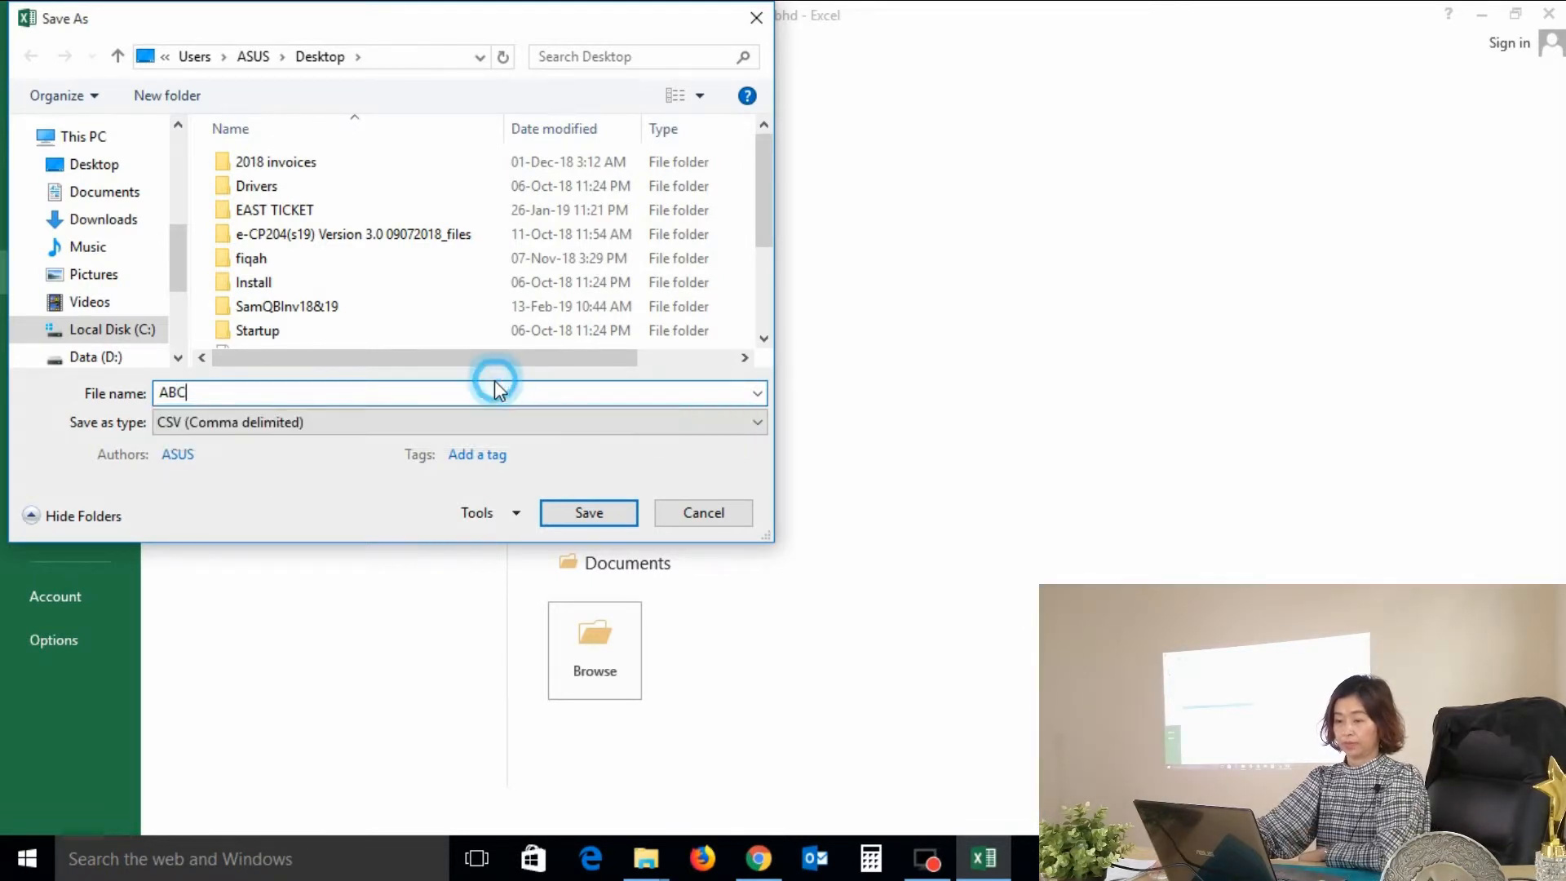
left_click(607, 514)
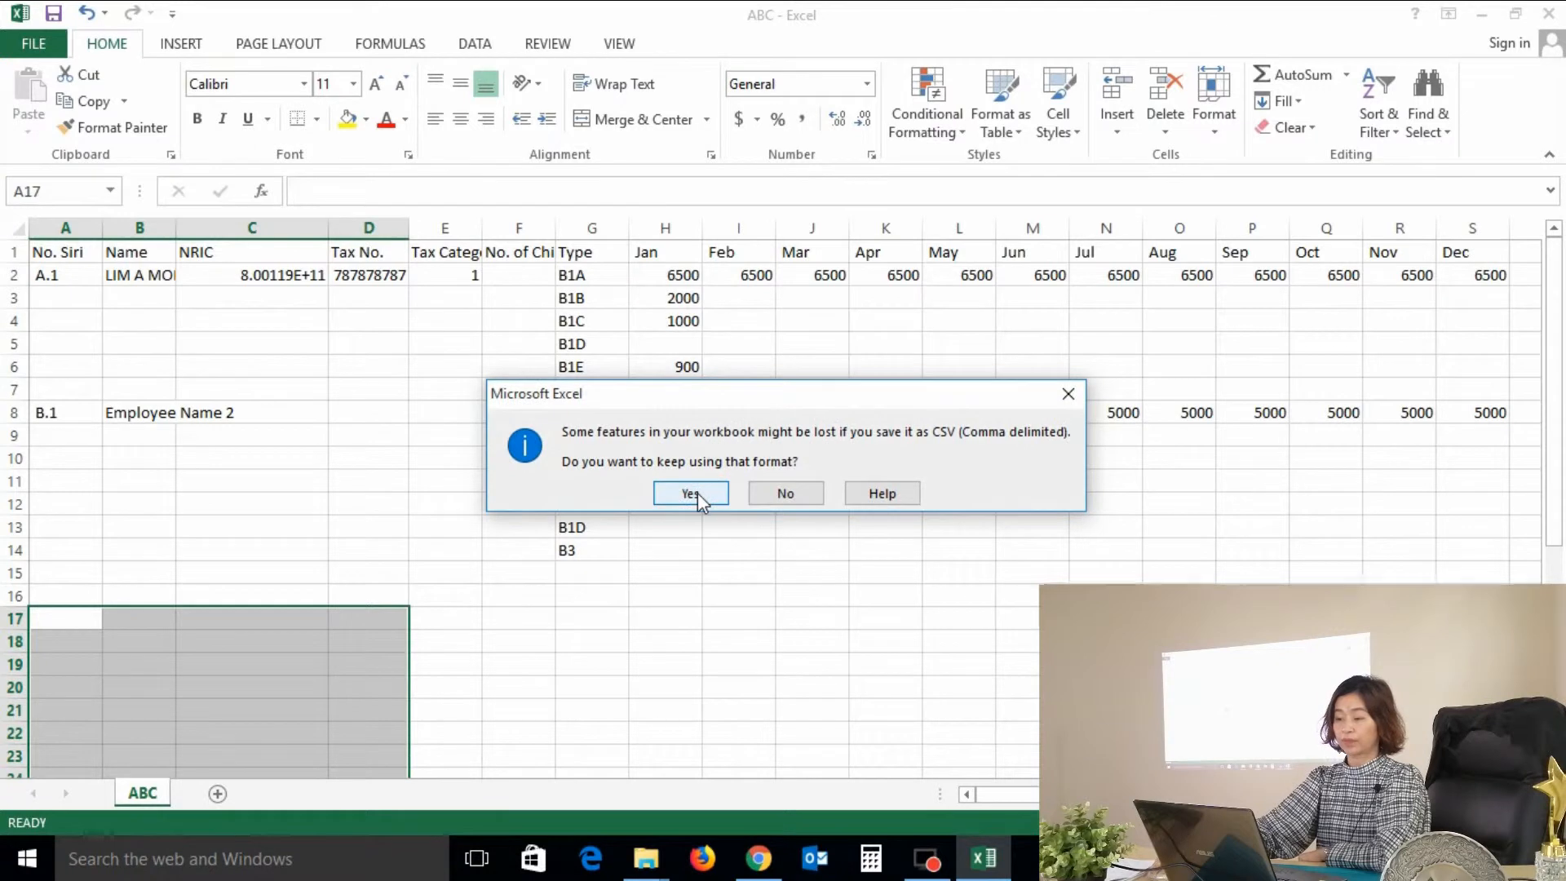
left_click(690, 493)
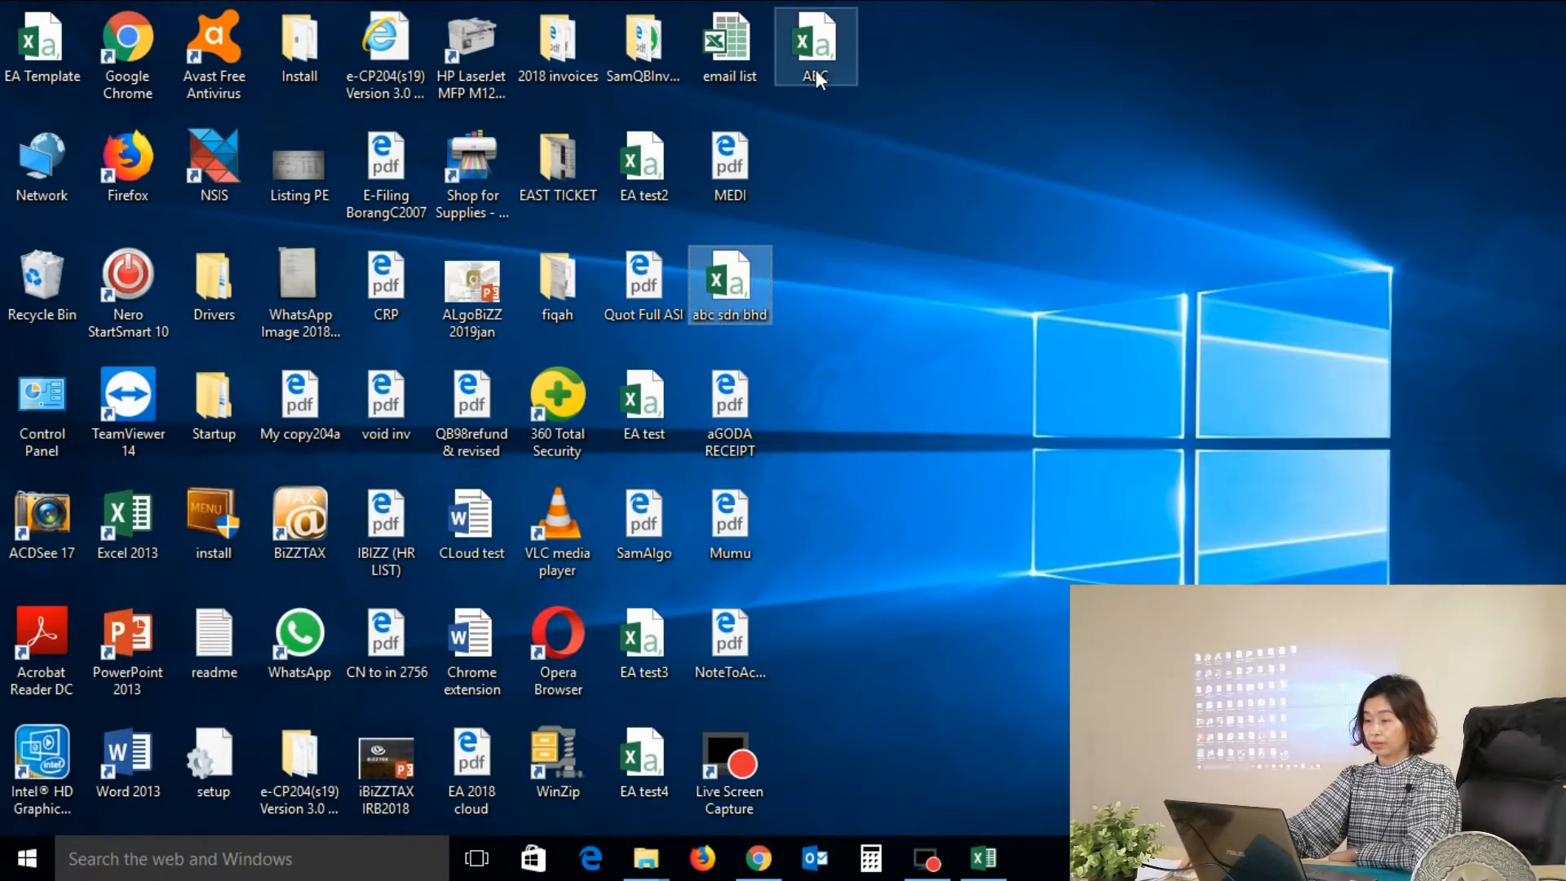
left_click_drag(815, 70, 1121, 439)
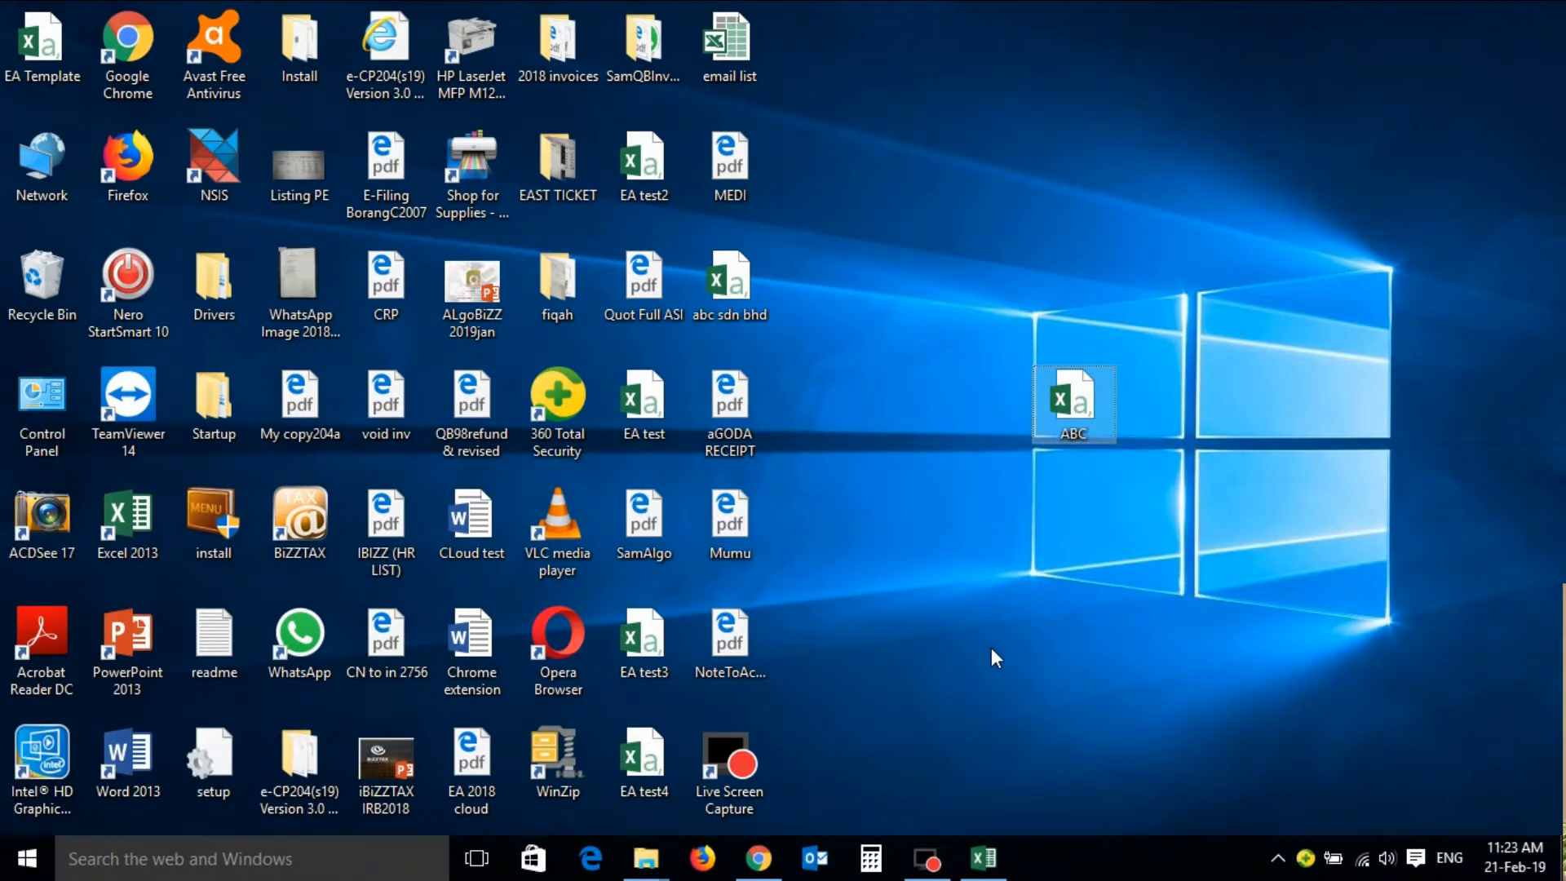
left_click(1079, 173)
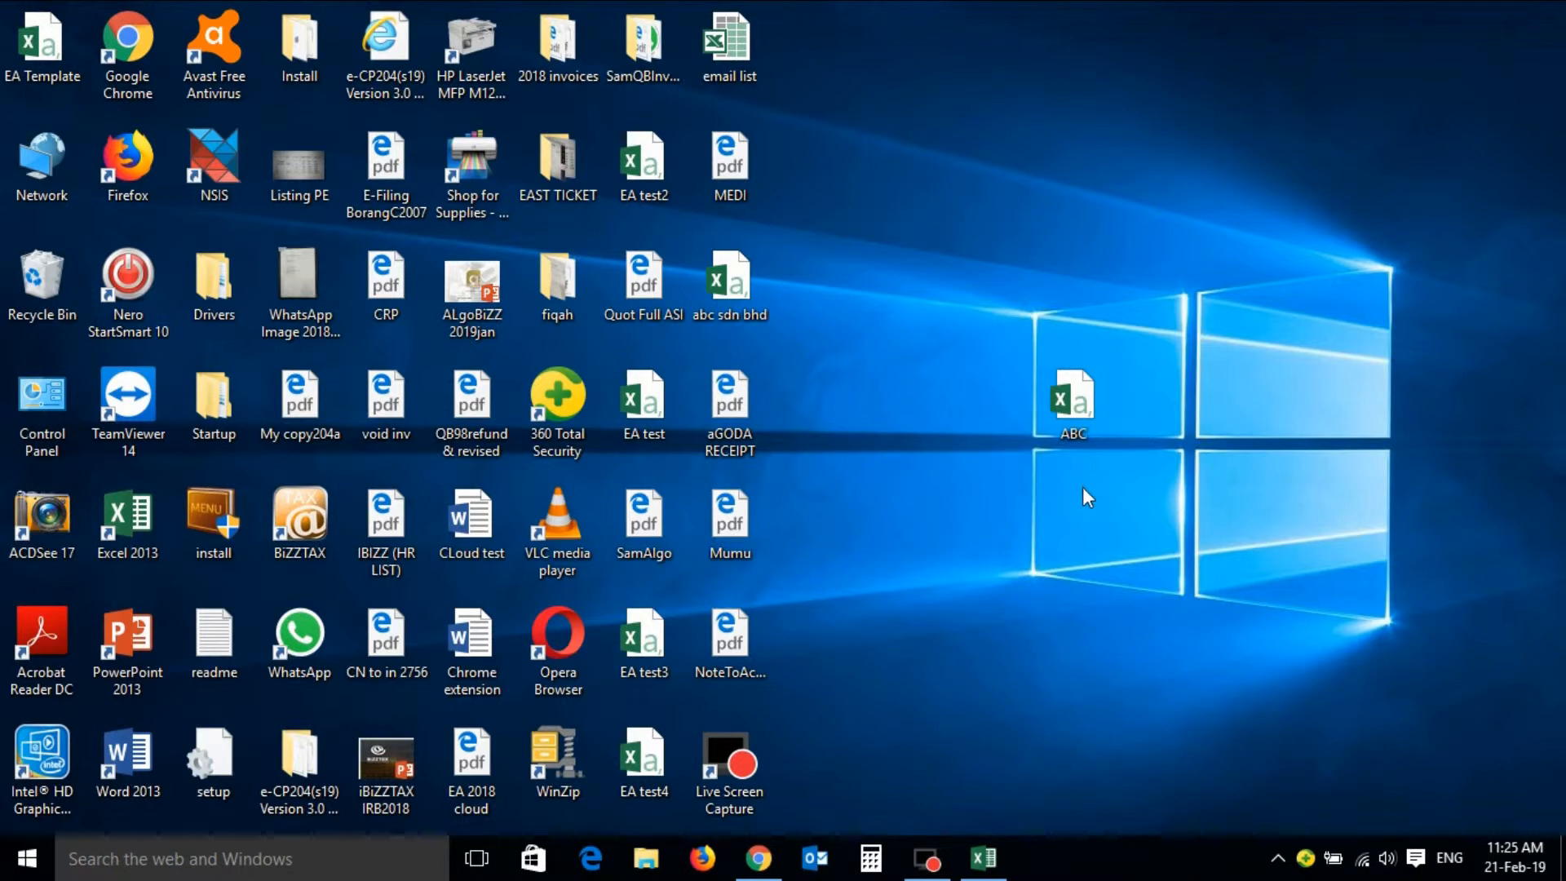
- Return to iBizz tax and reopen the Utilities > Import Excel Worksheet page
left_click(758, 858)
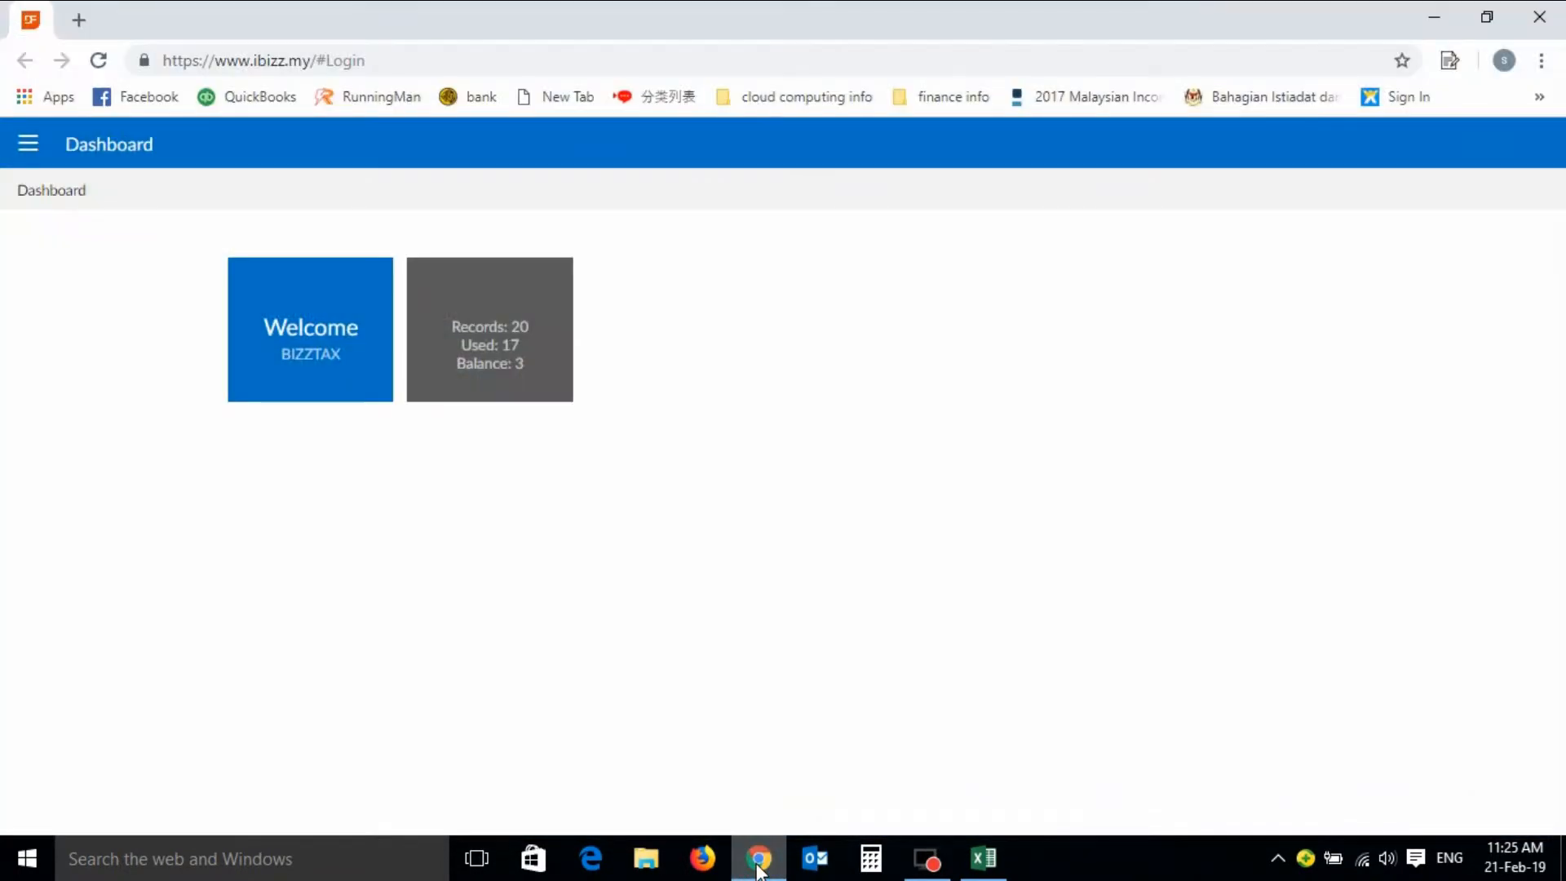
left_click(31, 156)
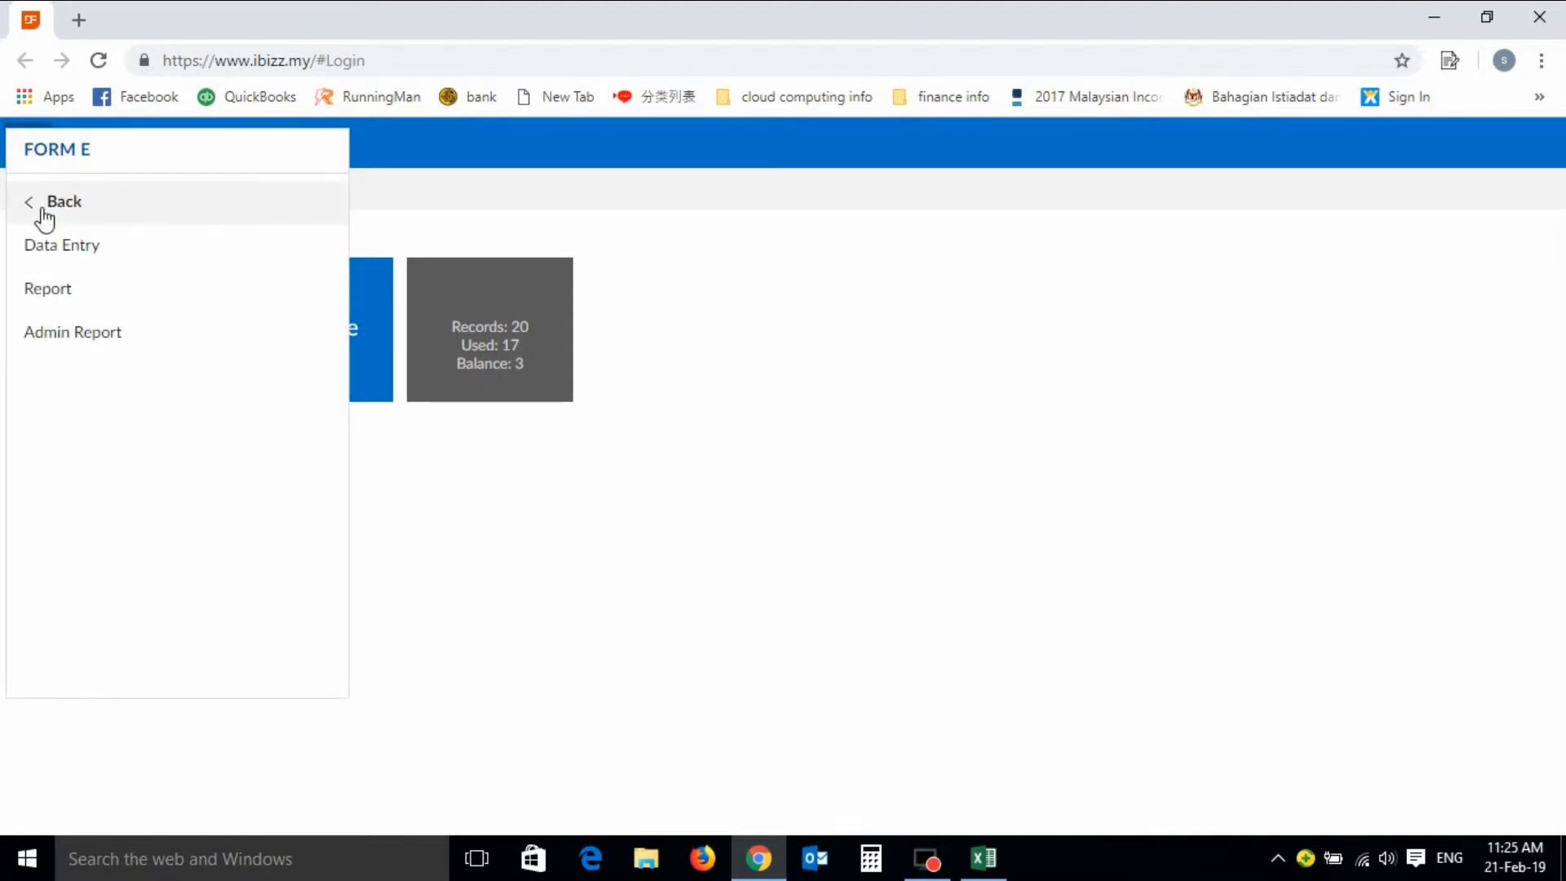
left_click(41, 205)
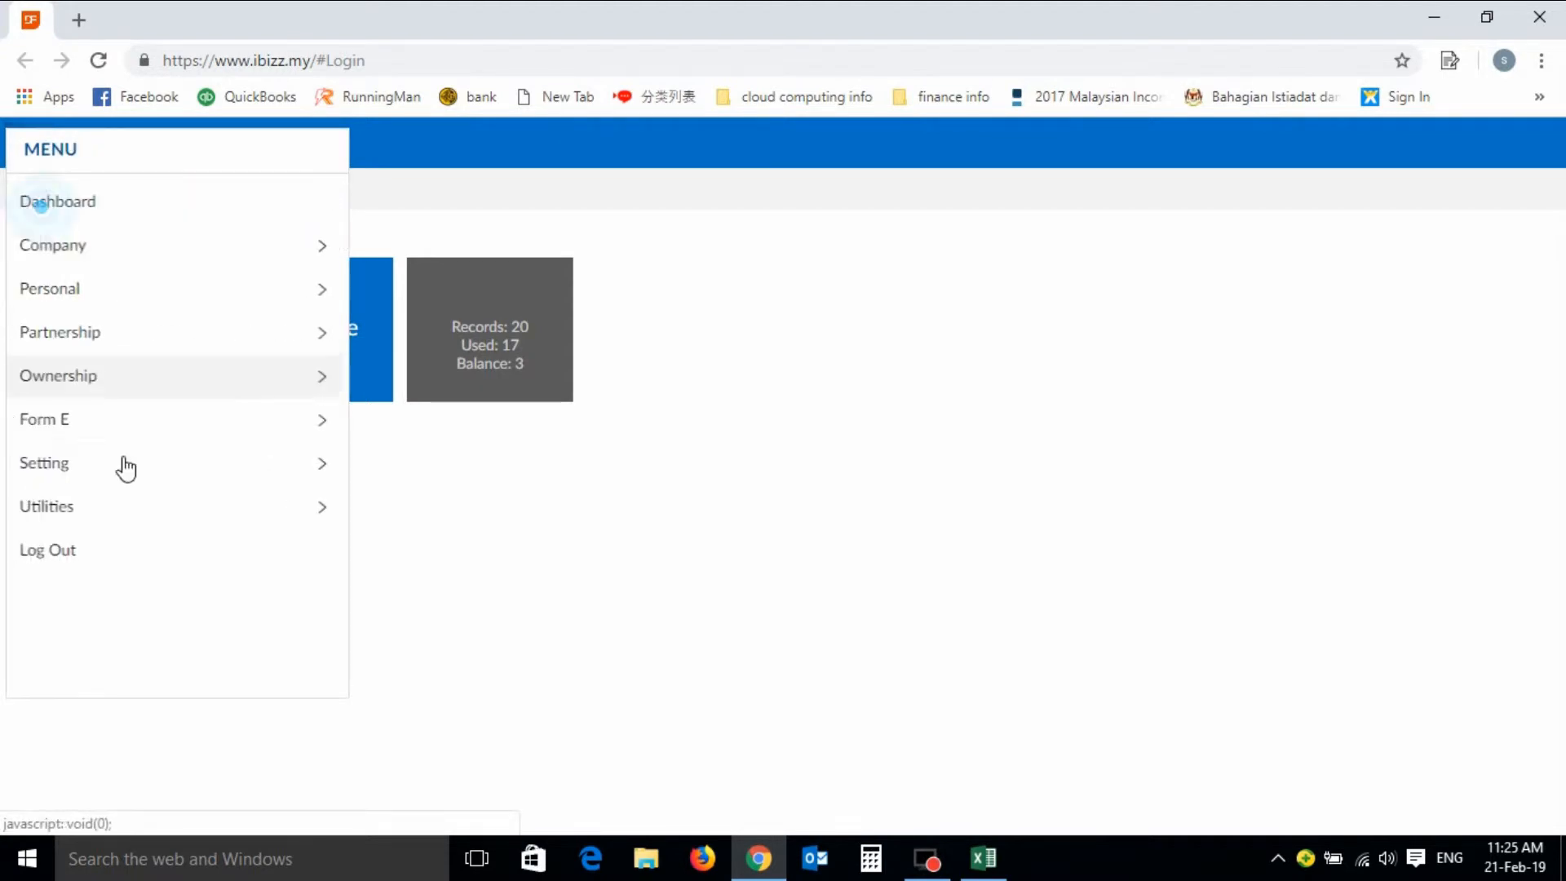
left_click(91, 510)
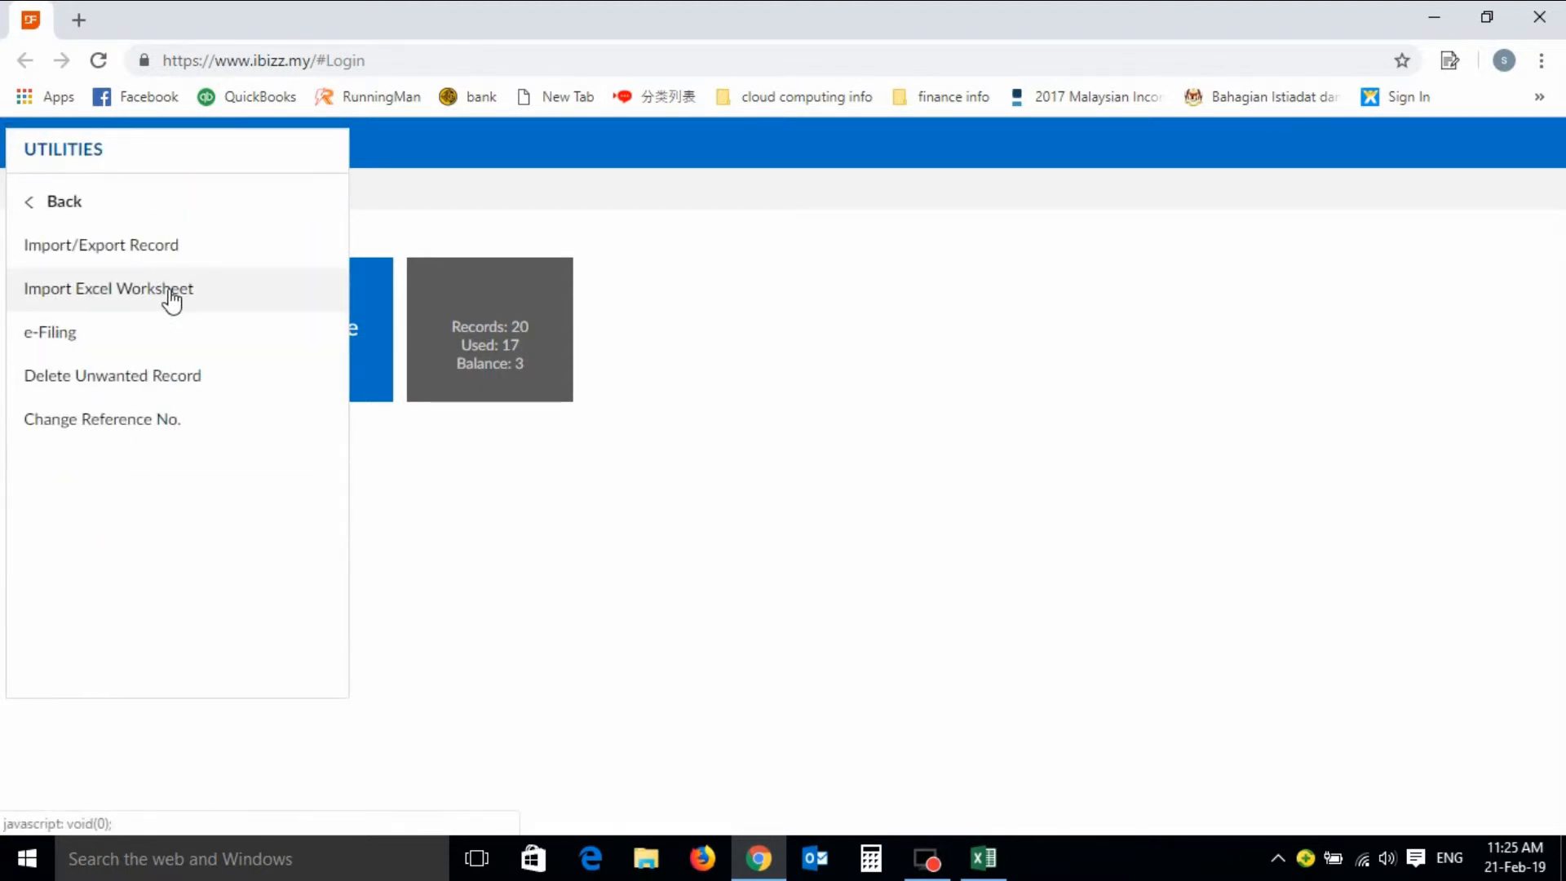
left_click(171, 295)
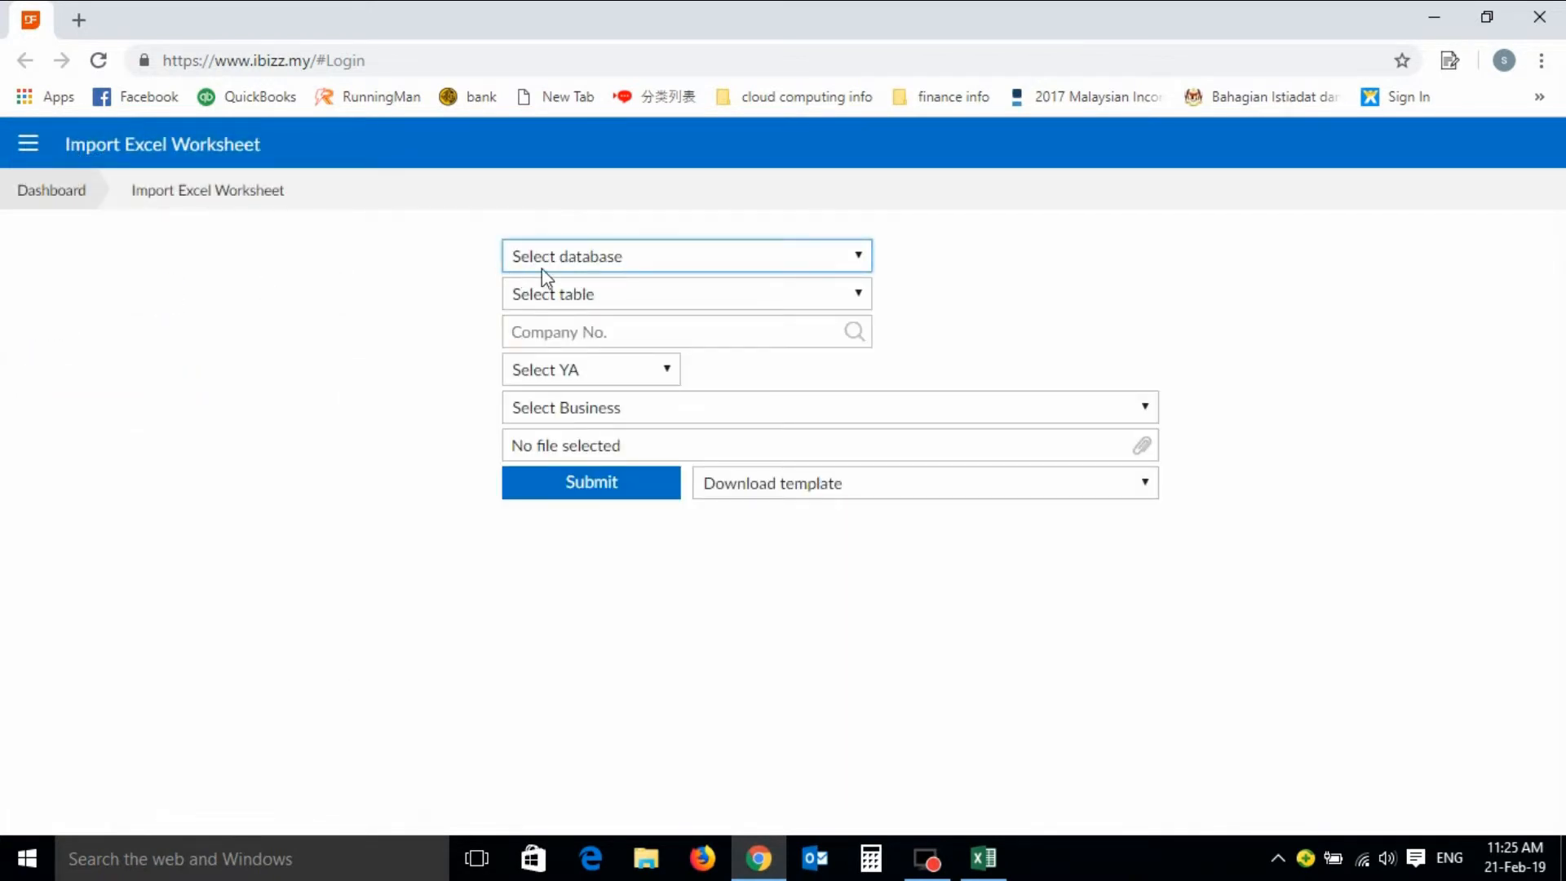
- Choose database Form E, table Form EA, employer ABC SDN BHD and YA 2018
left_click(859, 258)
left_click(801, 368)
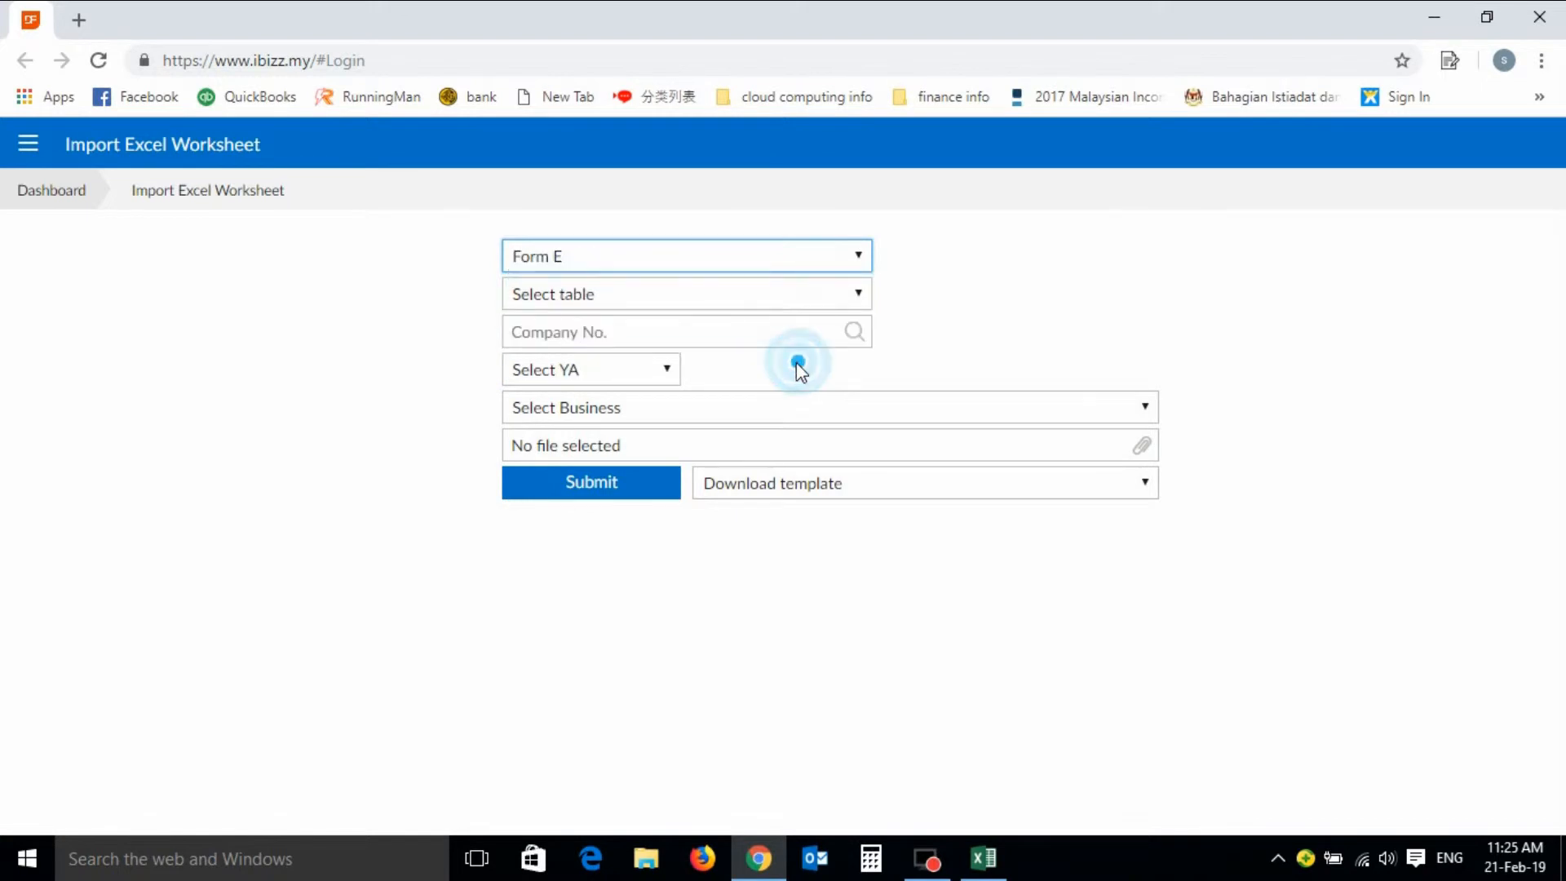
left_click(862, 296)
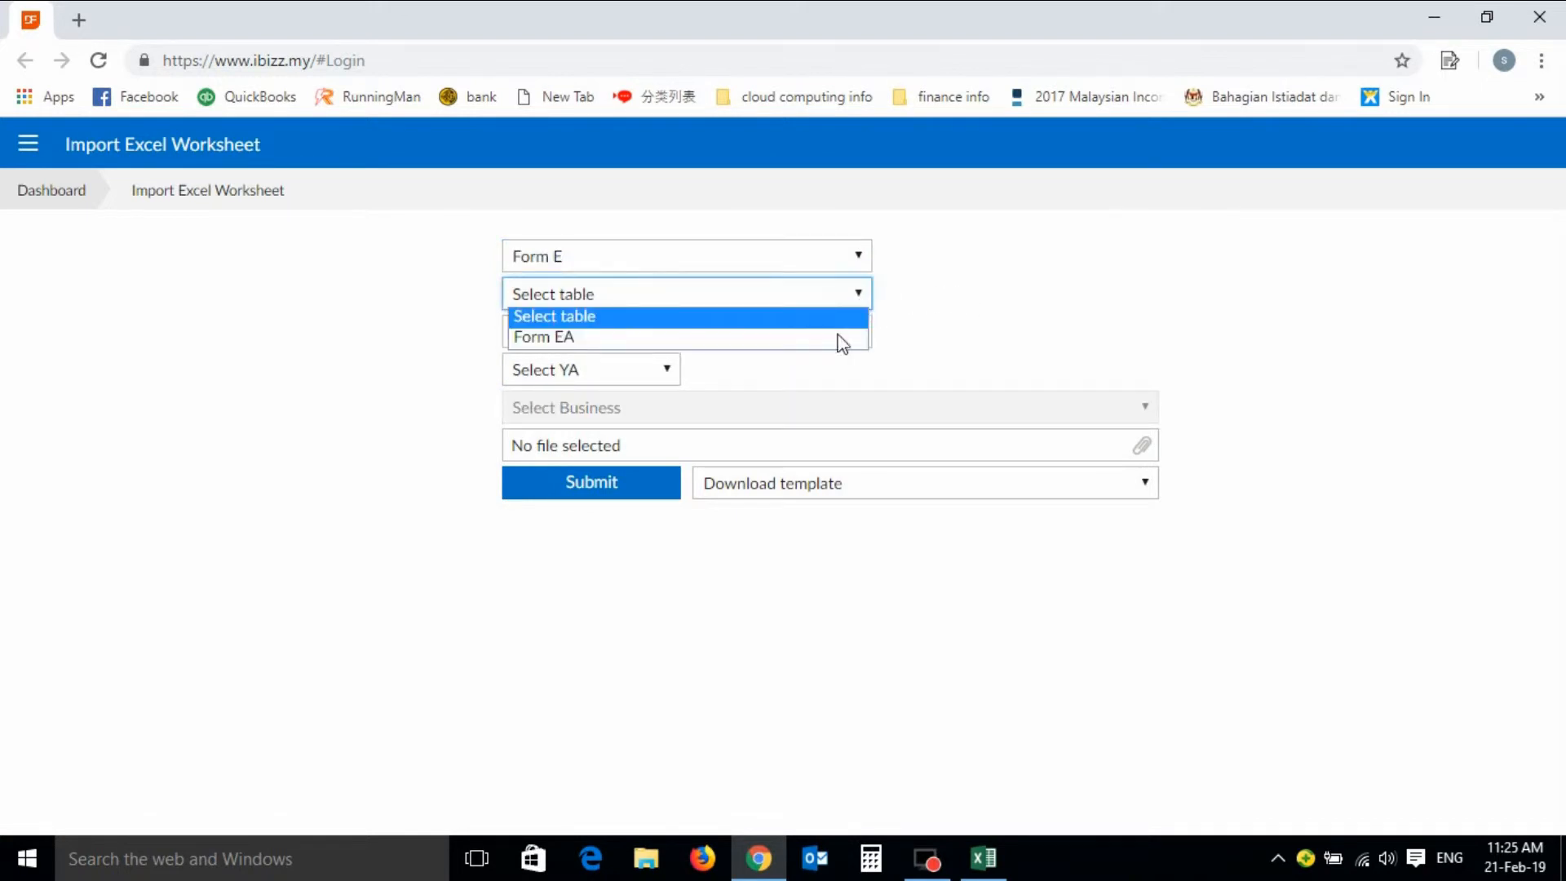
left_click(836, 338)
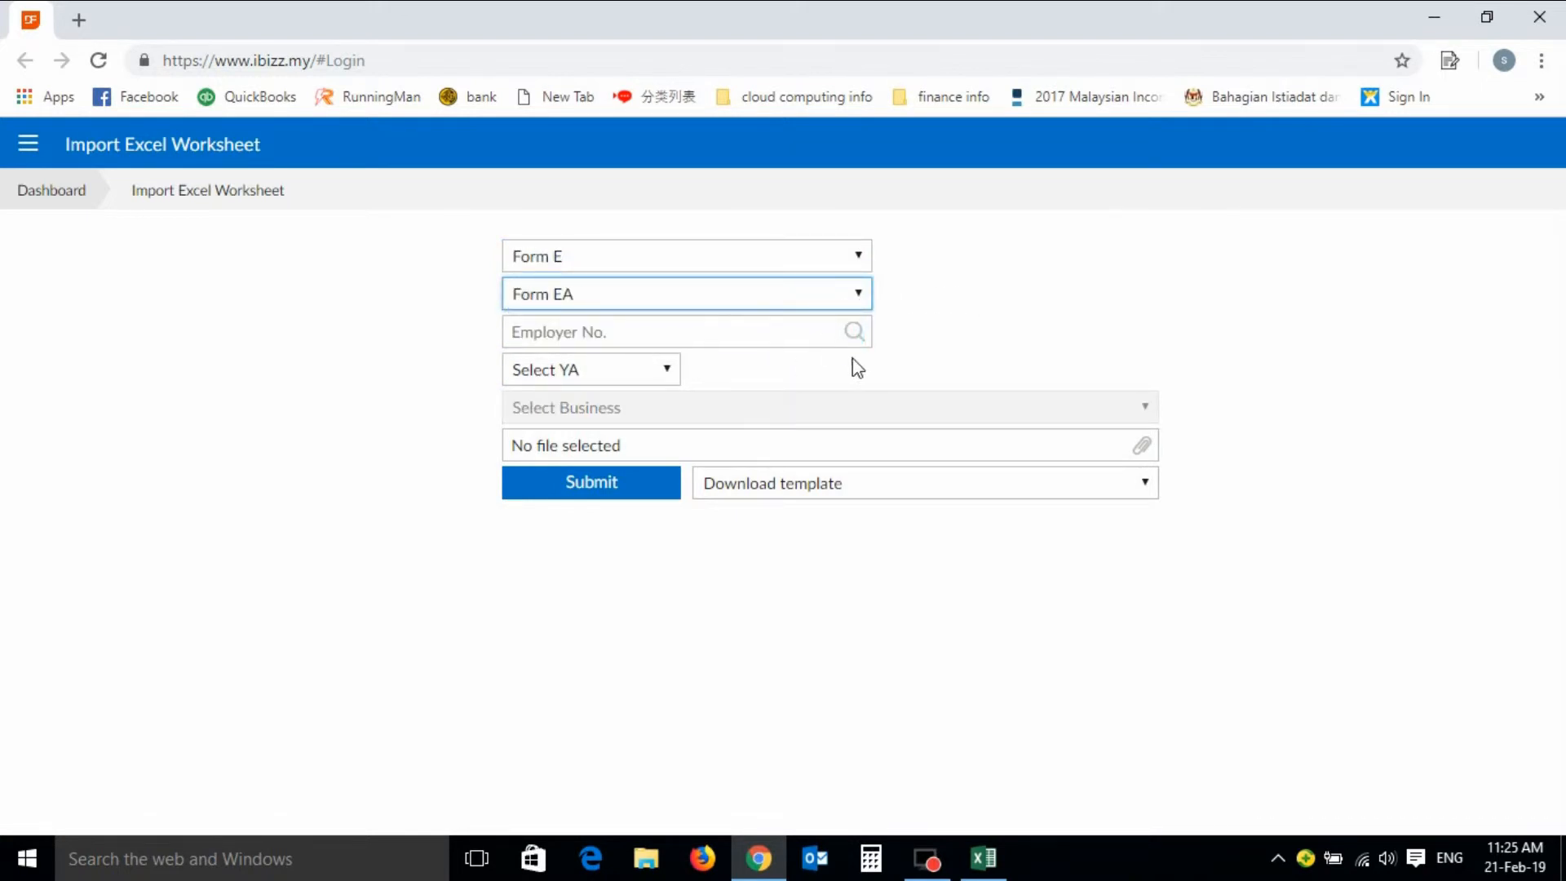
left_click(853, 332)
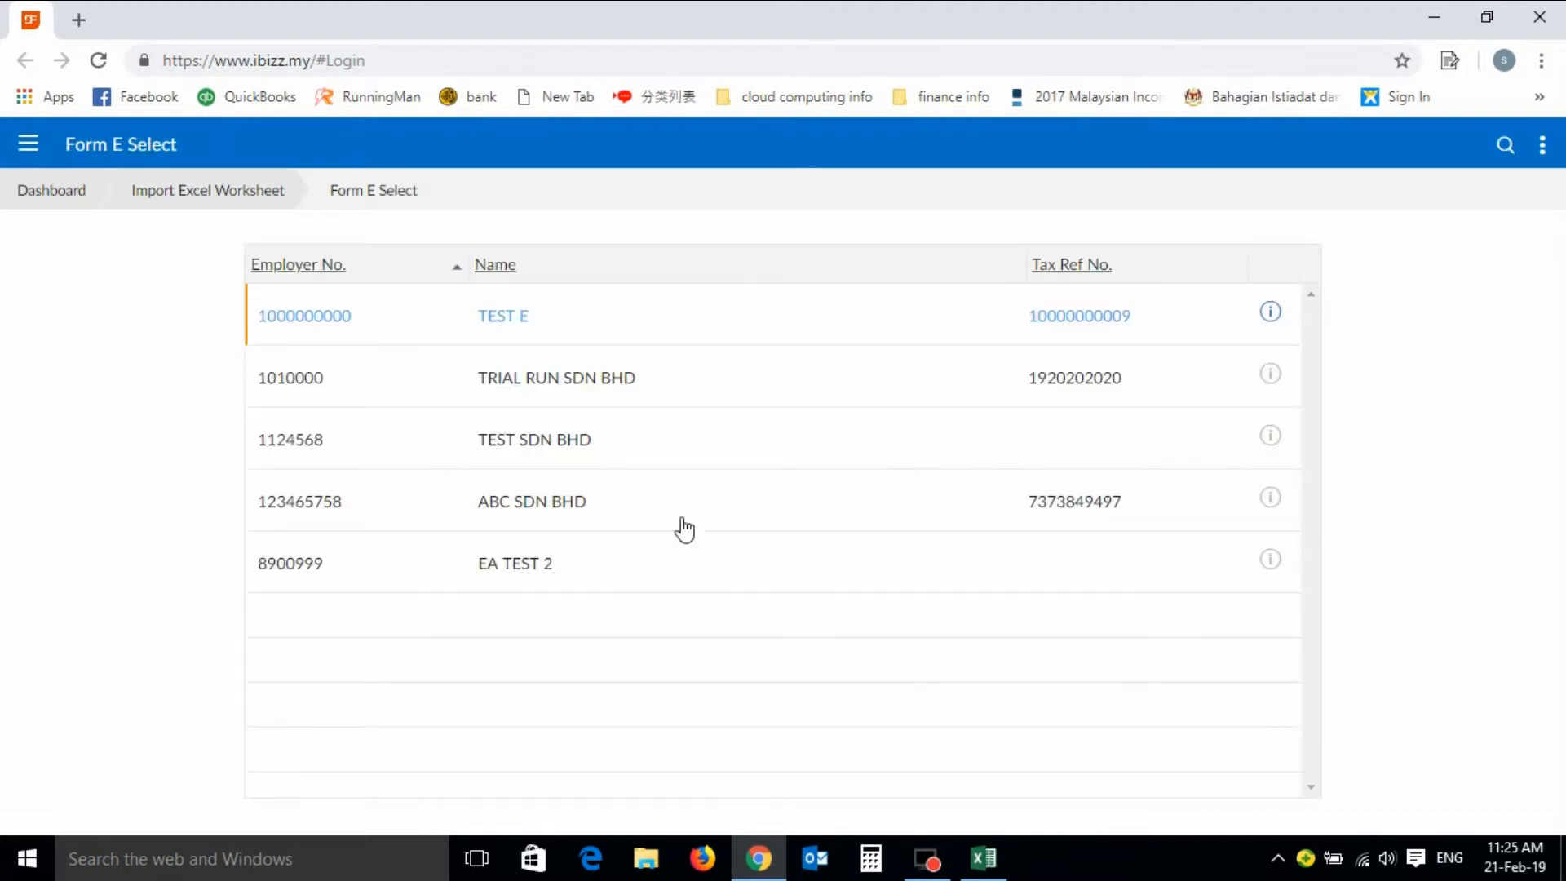
left_click(542, 509)
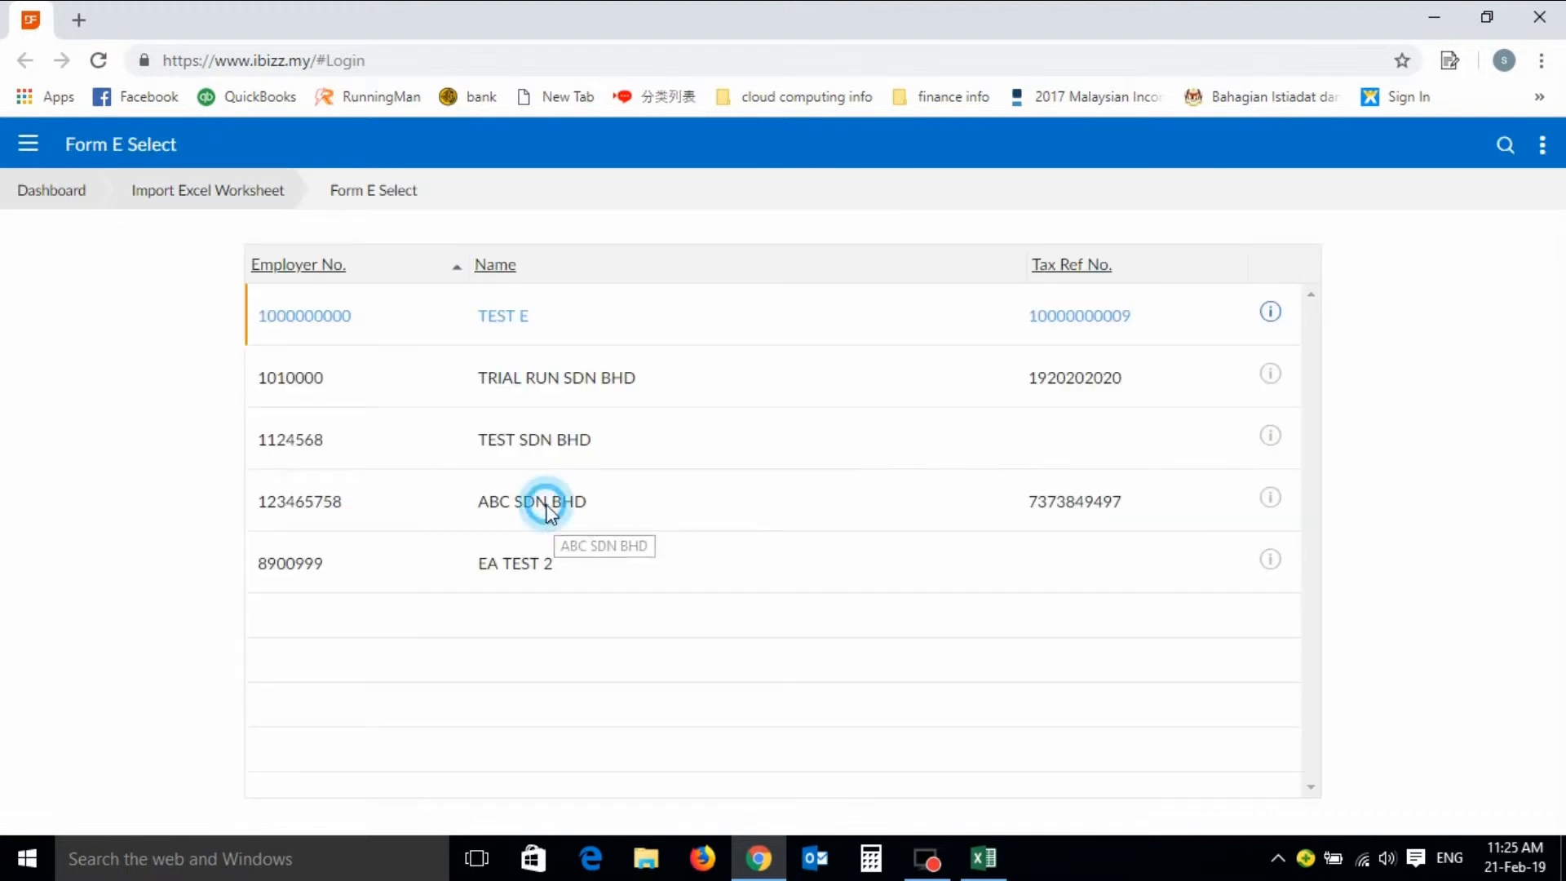
left_click(667, 370)
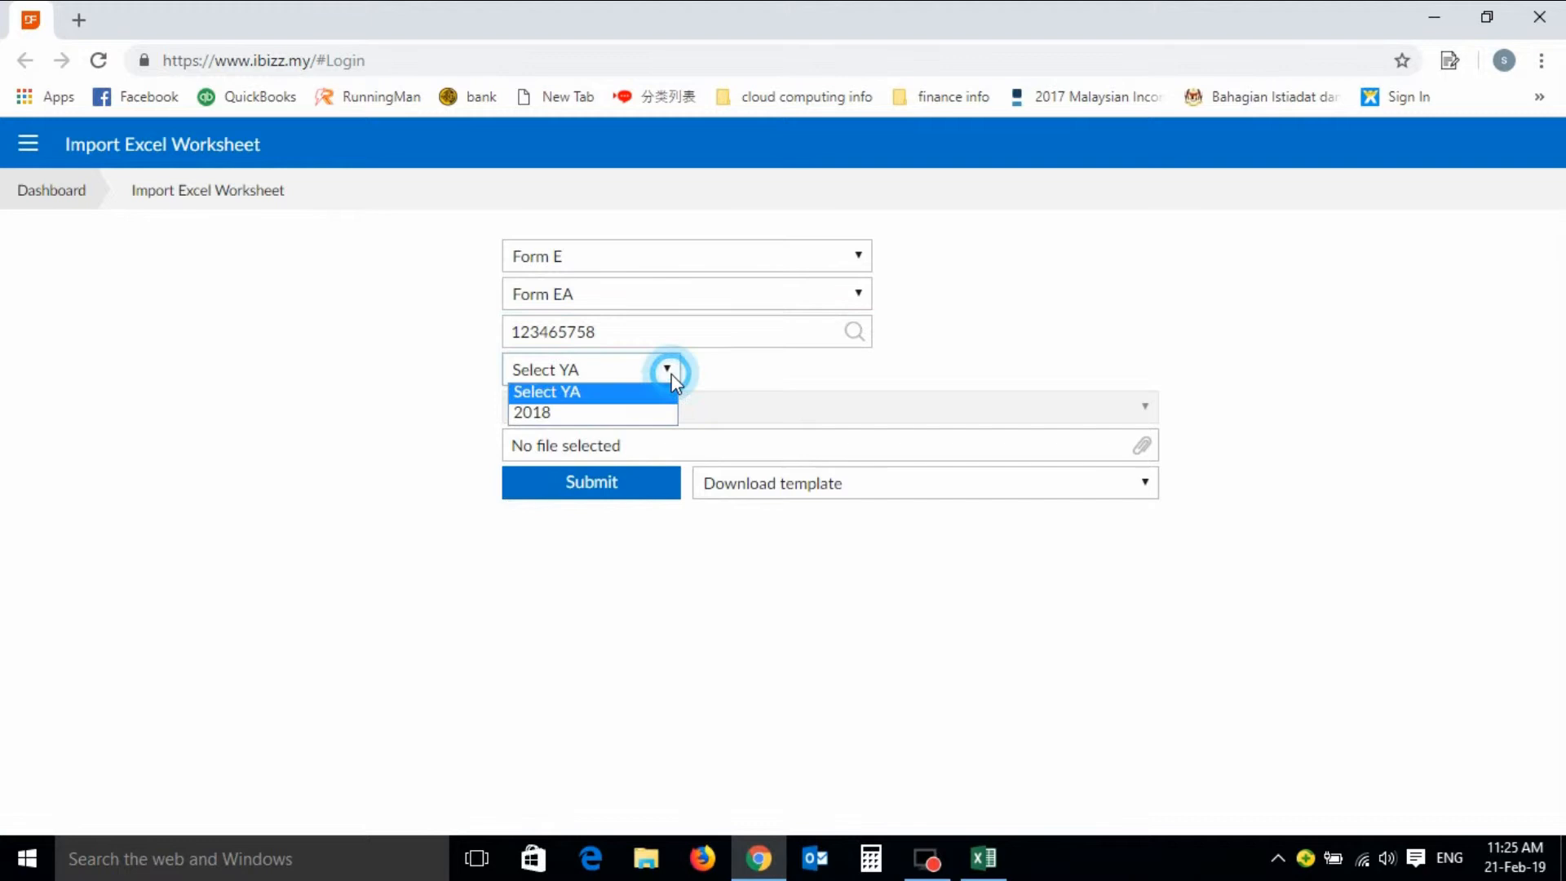
left_click(660, 416)
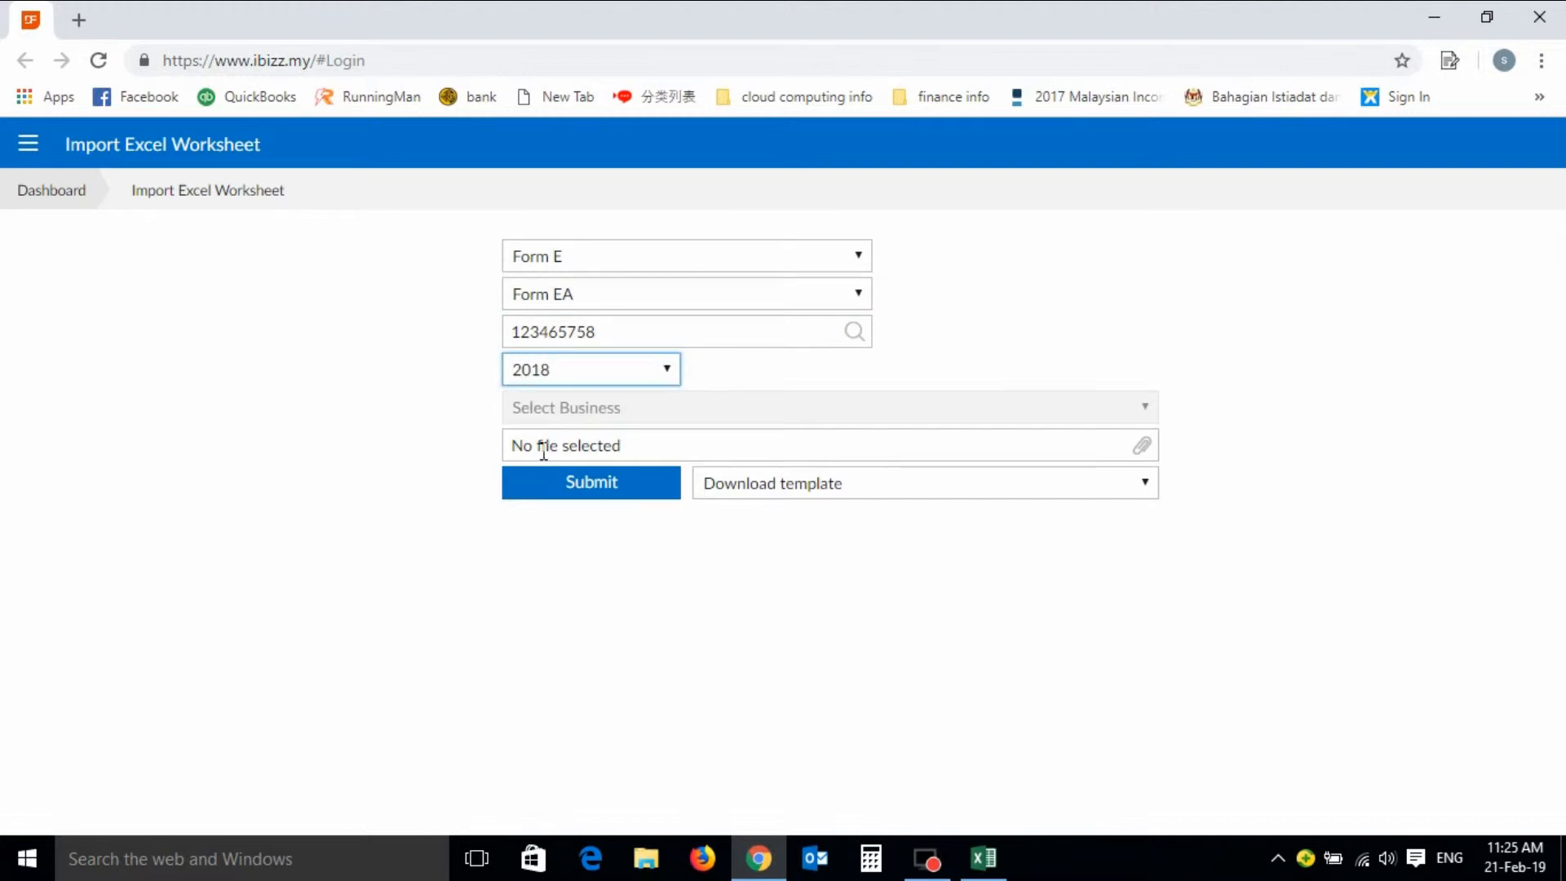
- Attach ABC.csv from the Desktop, submit it, and acknowledge the Import completed message
left_click(1142, 449)
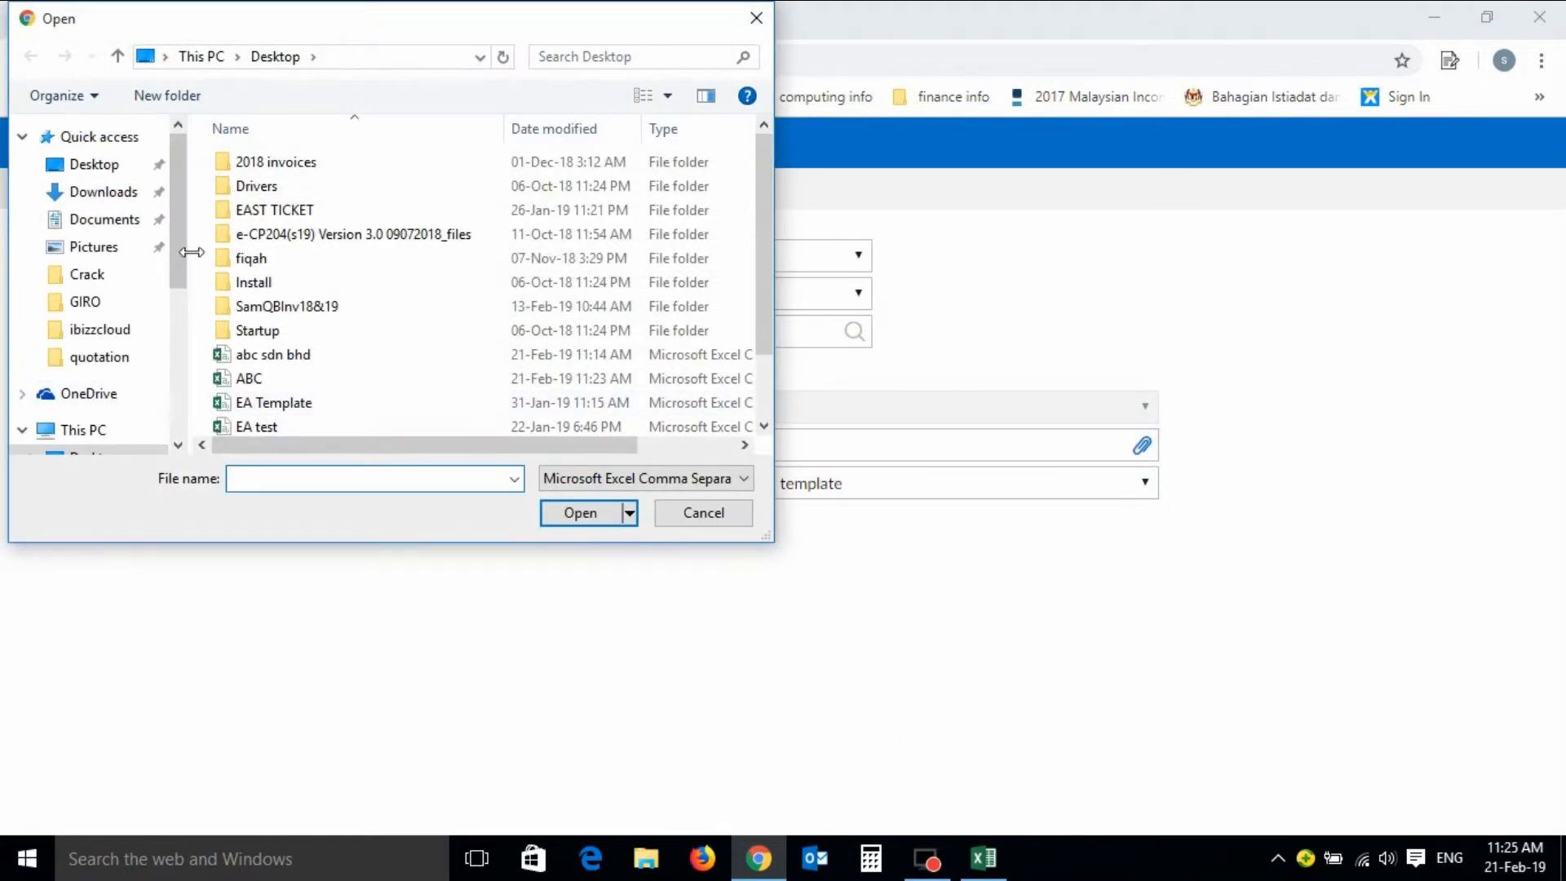
left_click(94, 163)
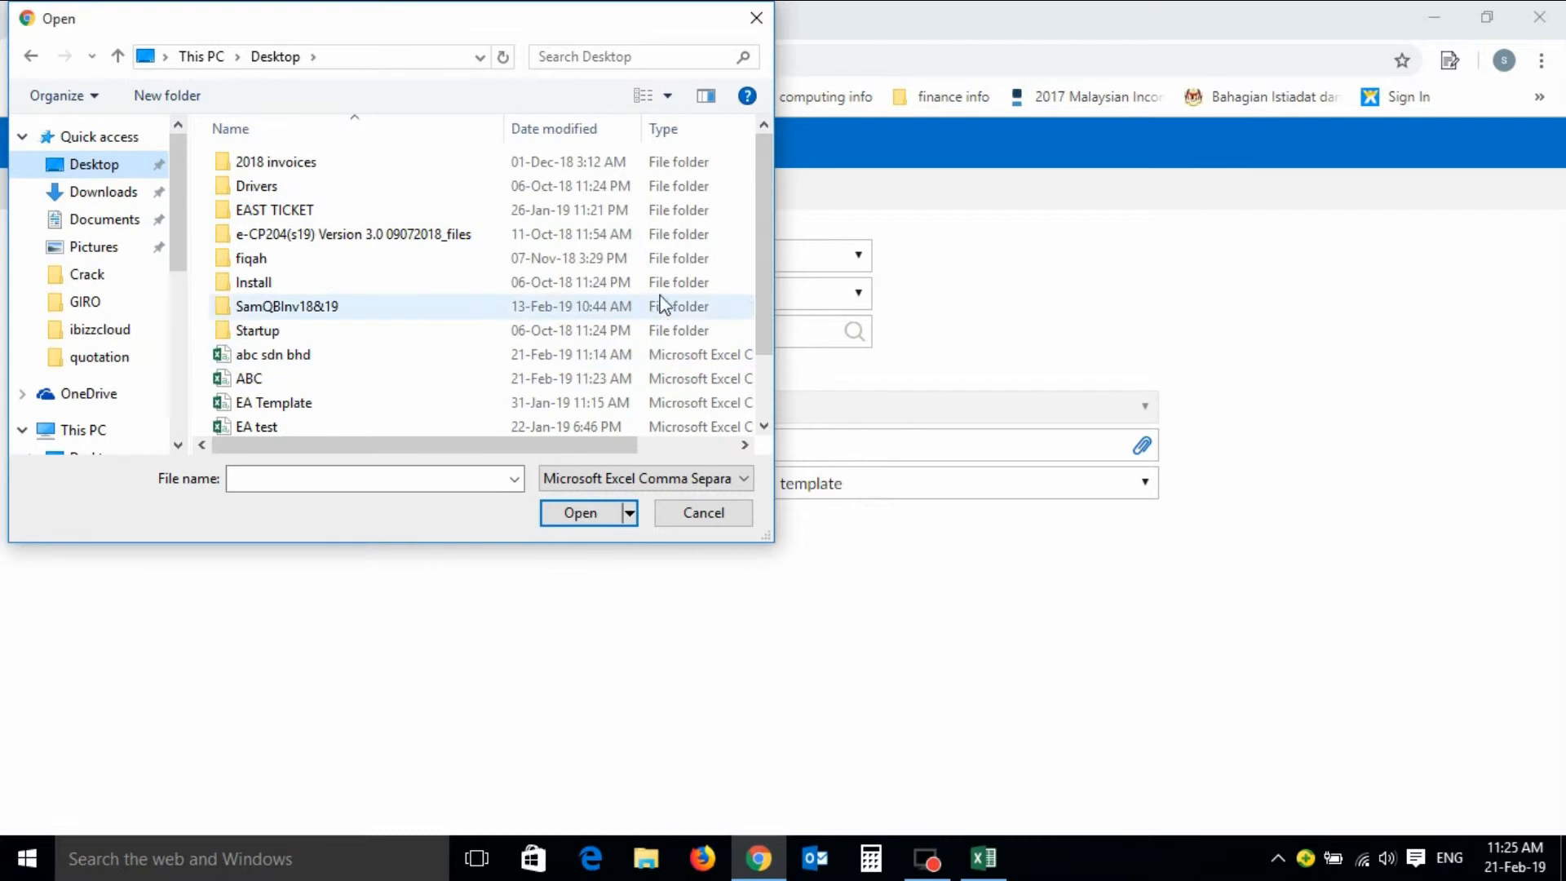
left_click_drag(769, 244, 748, 307)
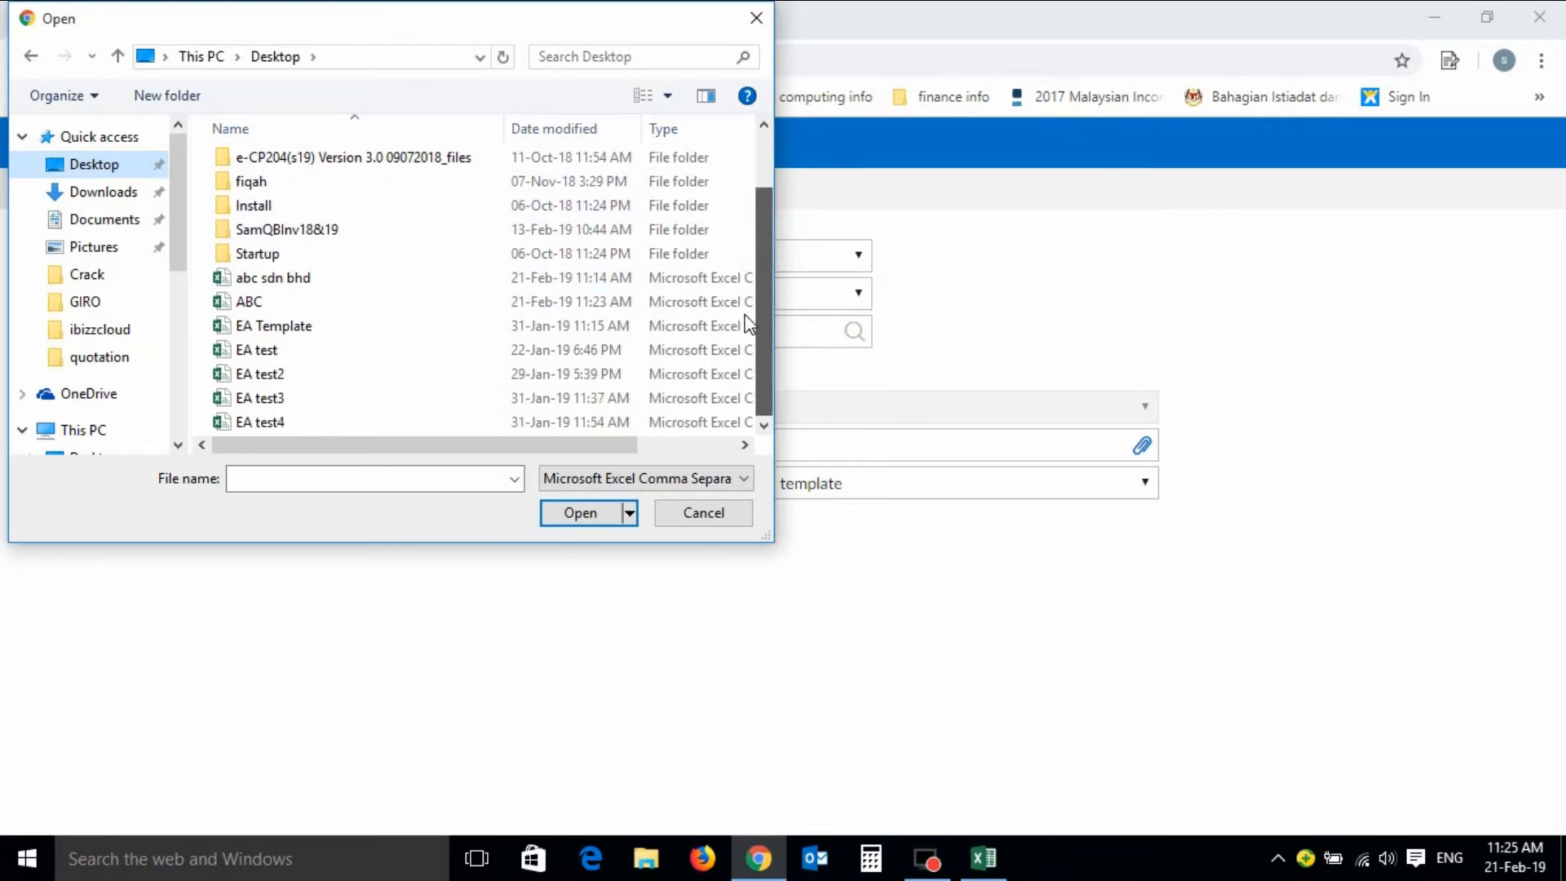
left_click(324, 304)
left_click(580, 513)
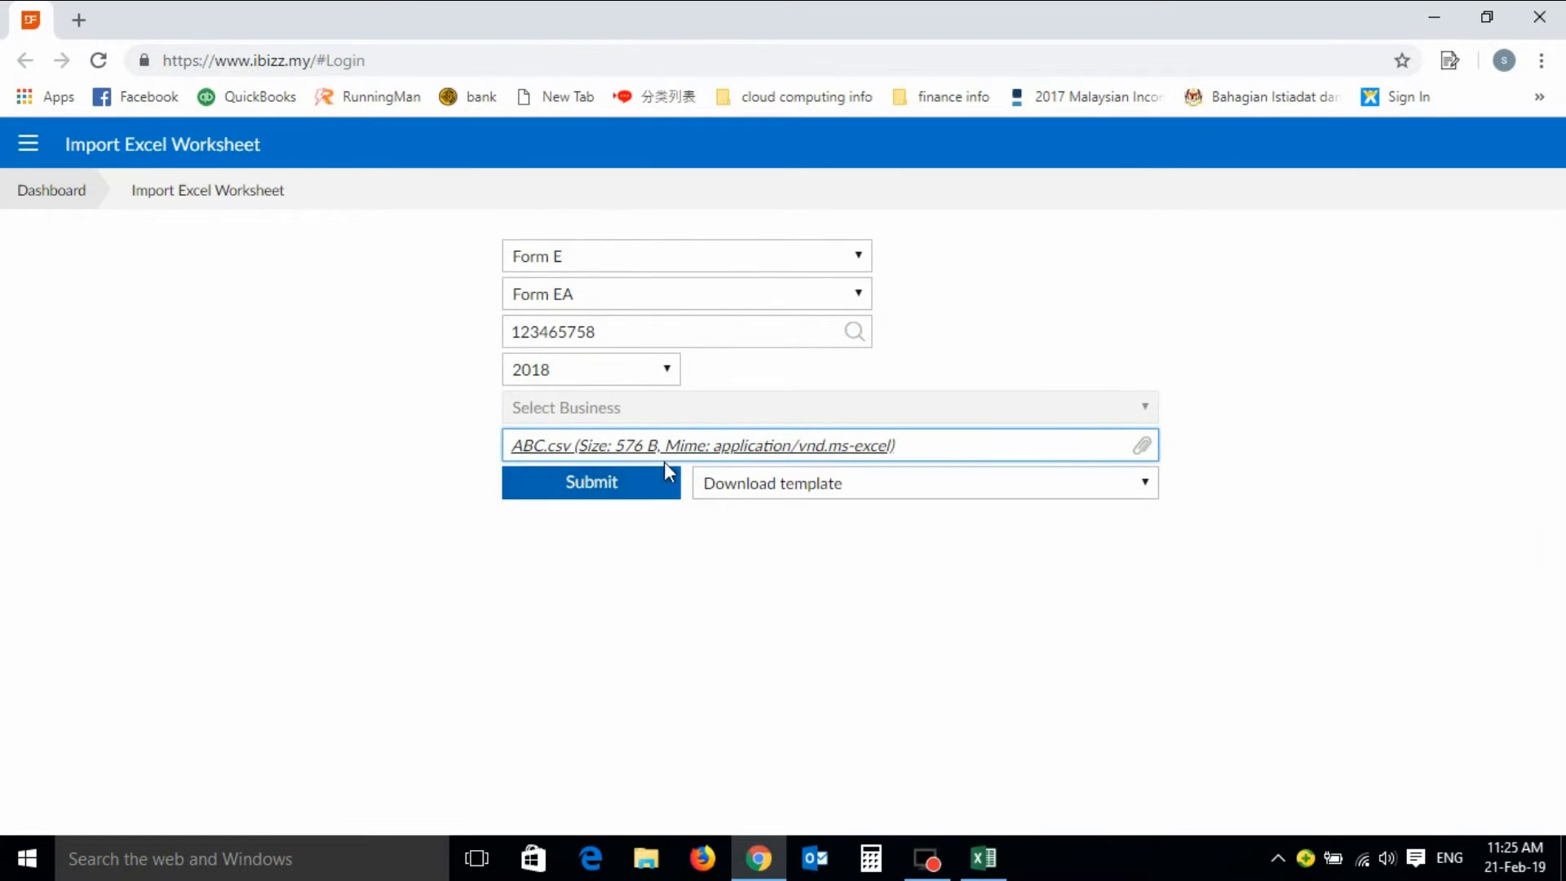
left_click(624, 499)
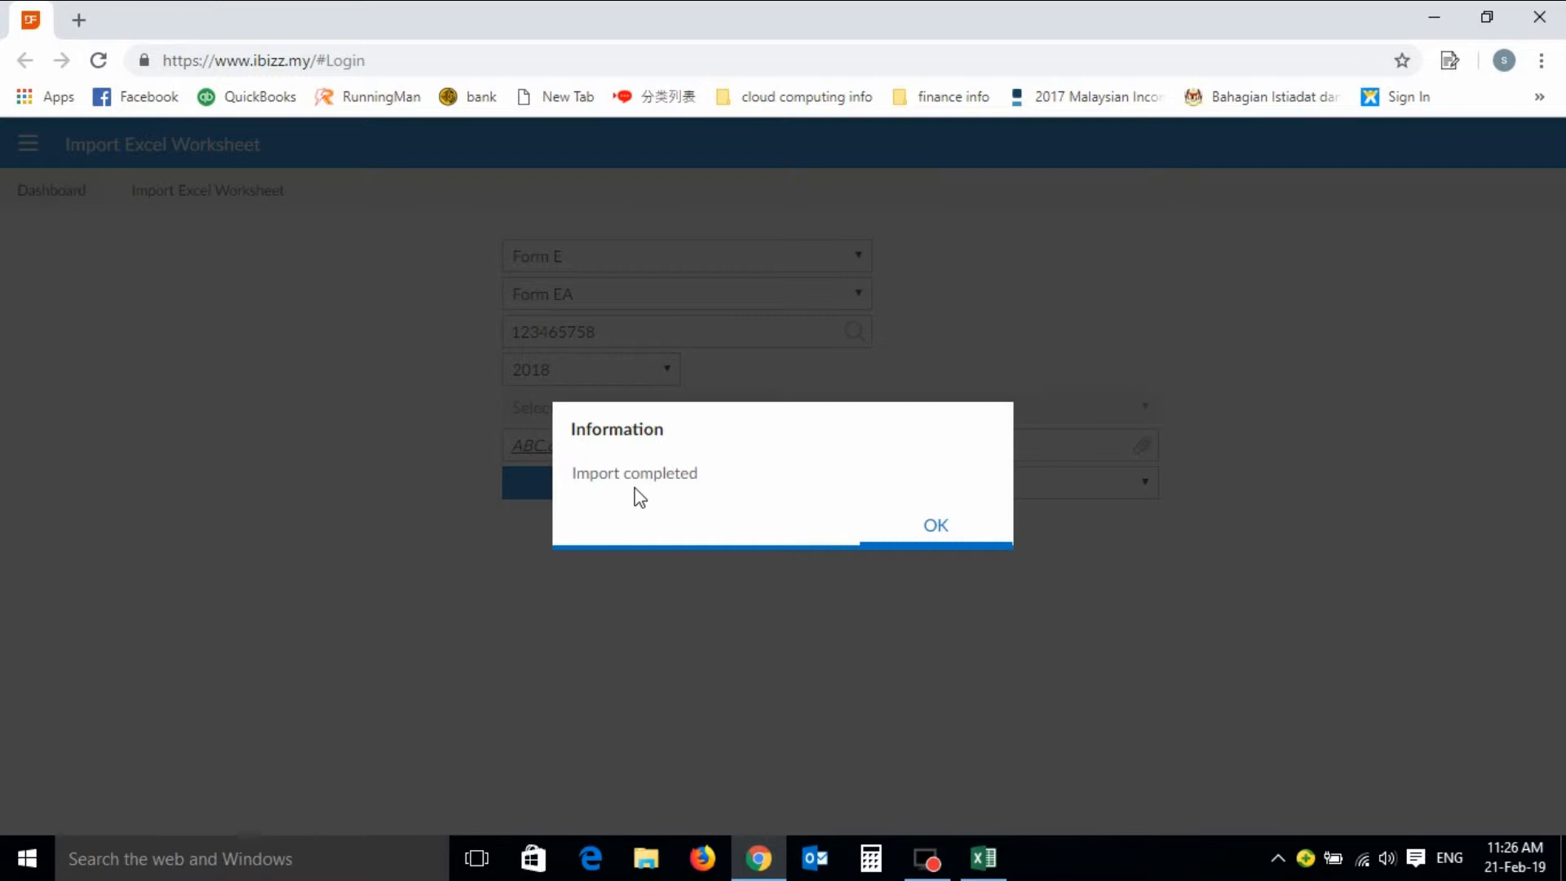
left_click(951, 534)
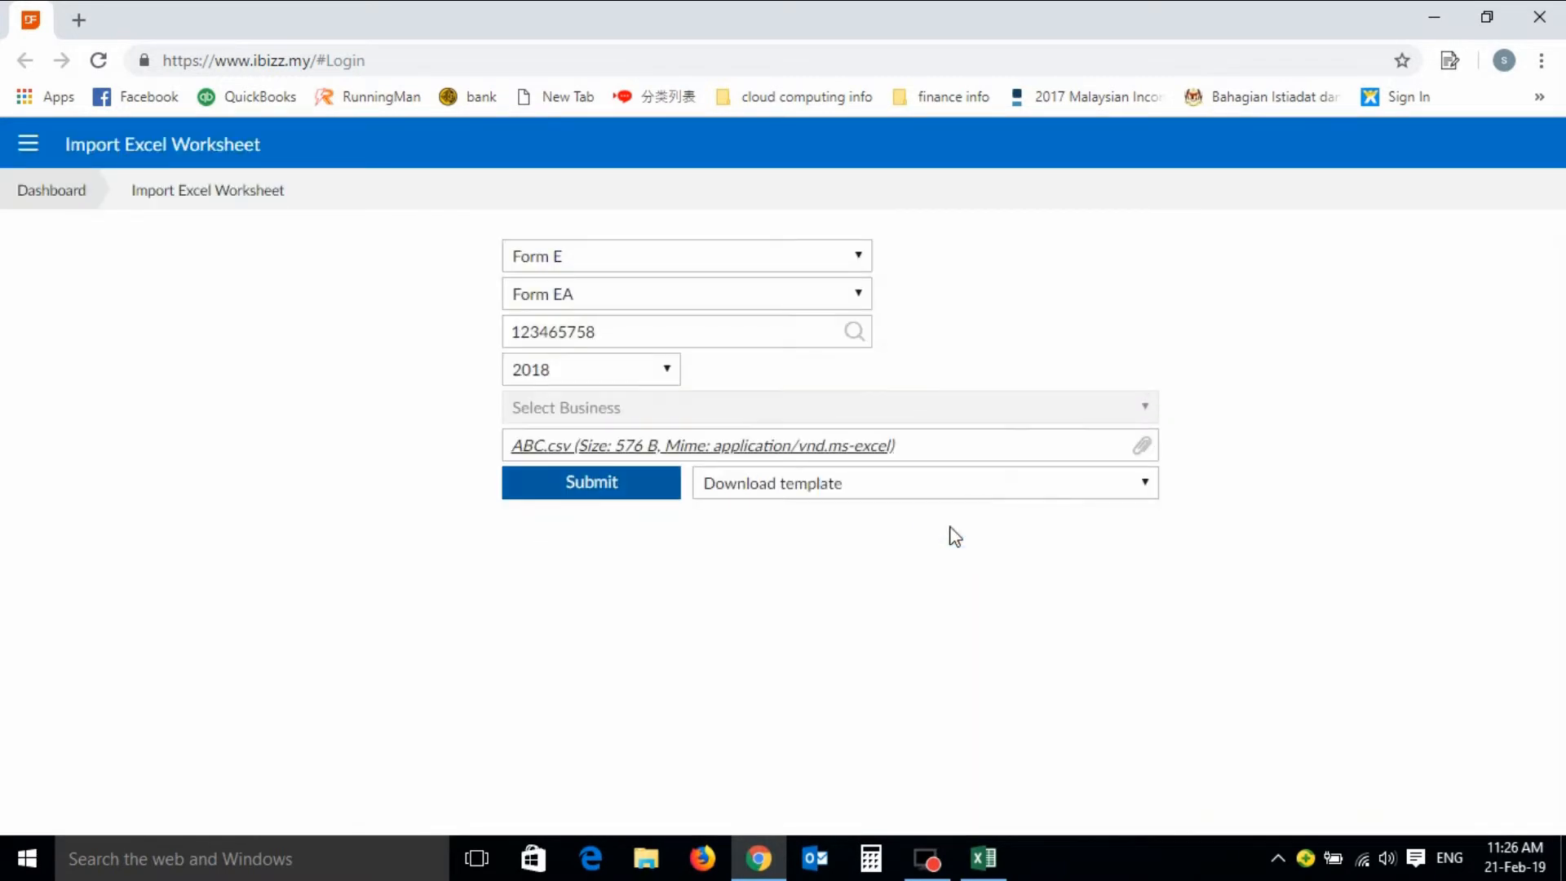
- Open ABC SDN BHD's 2018 record in Form E data entry
left_click(31, 159)
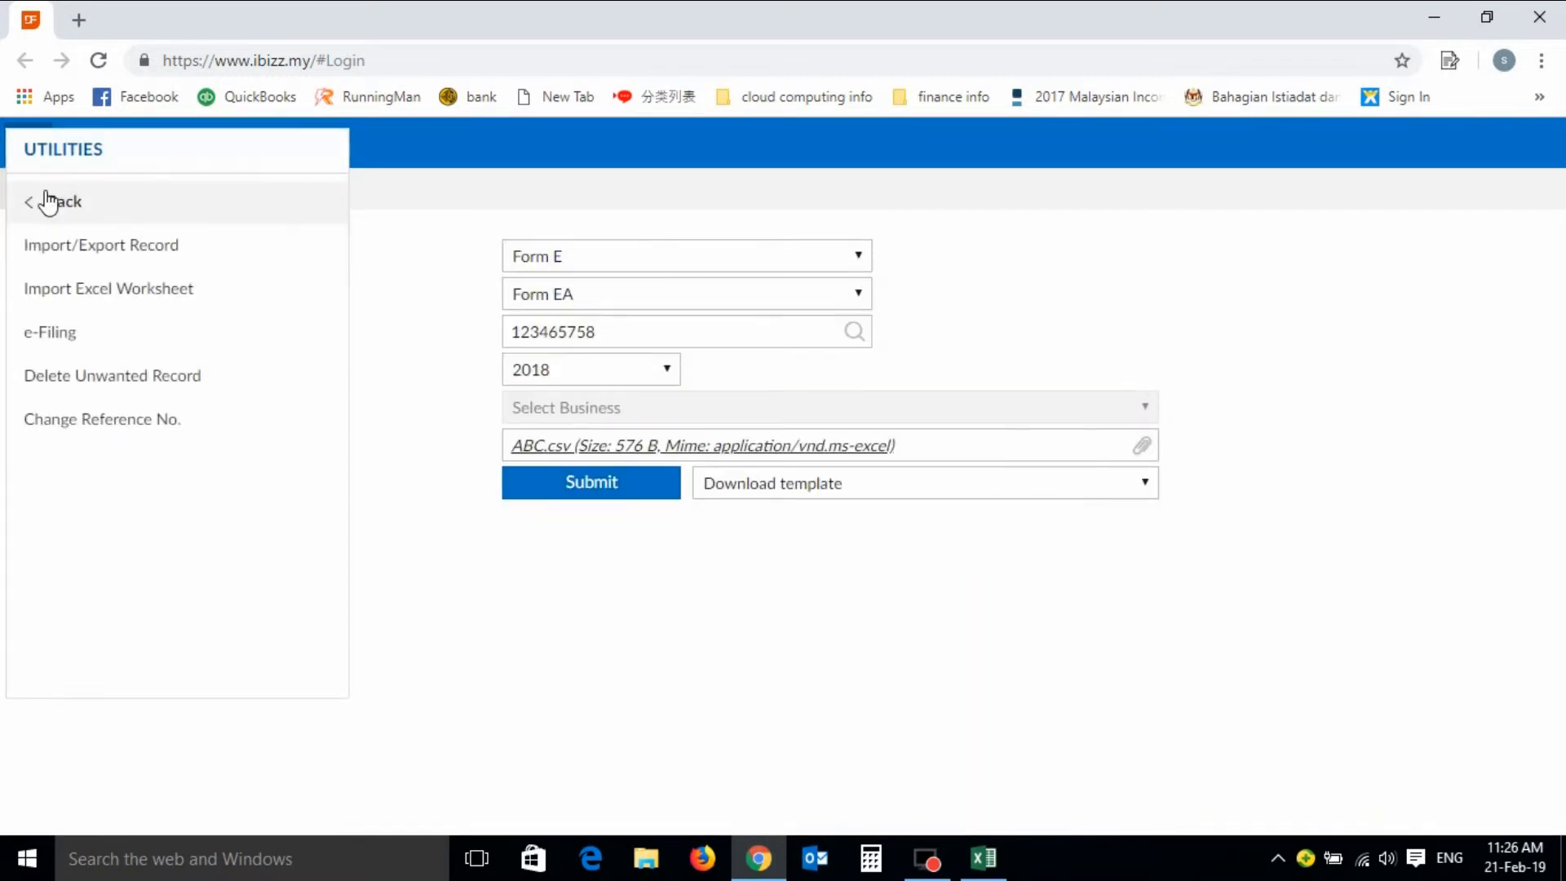
left_click(40, 207)
left_click(74, 418)
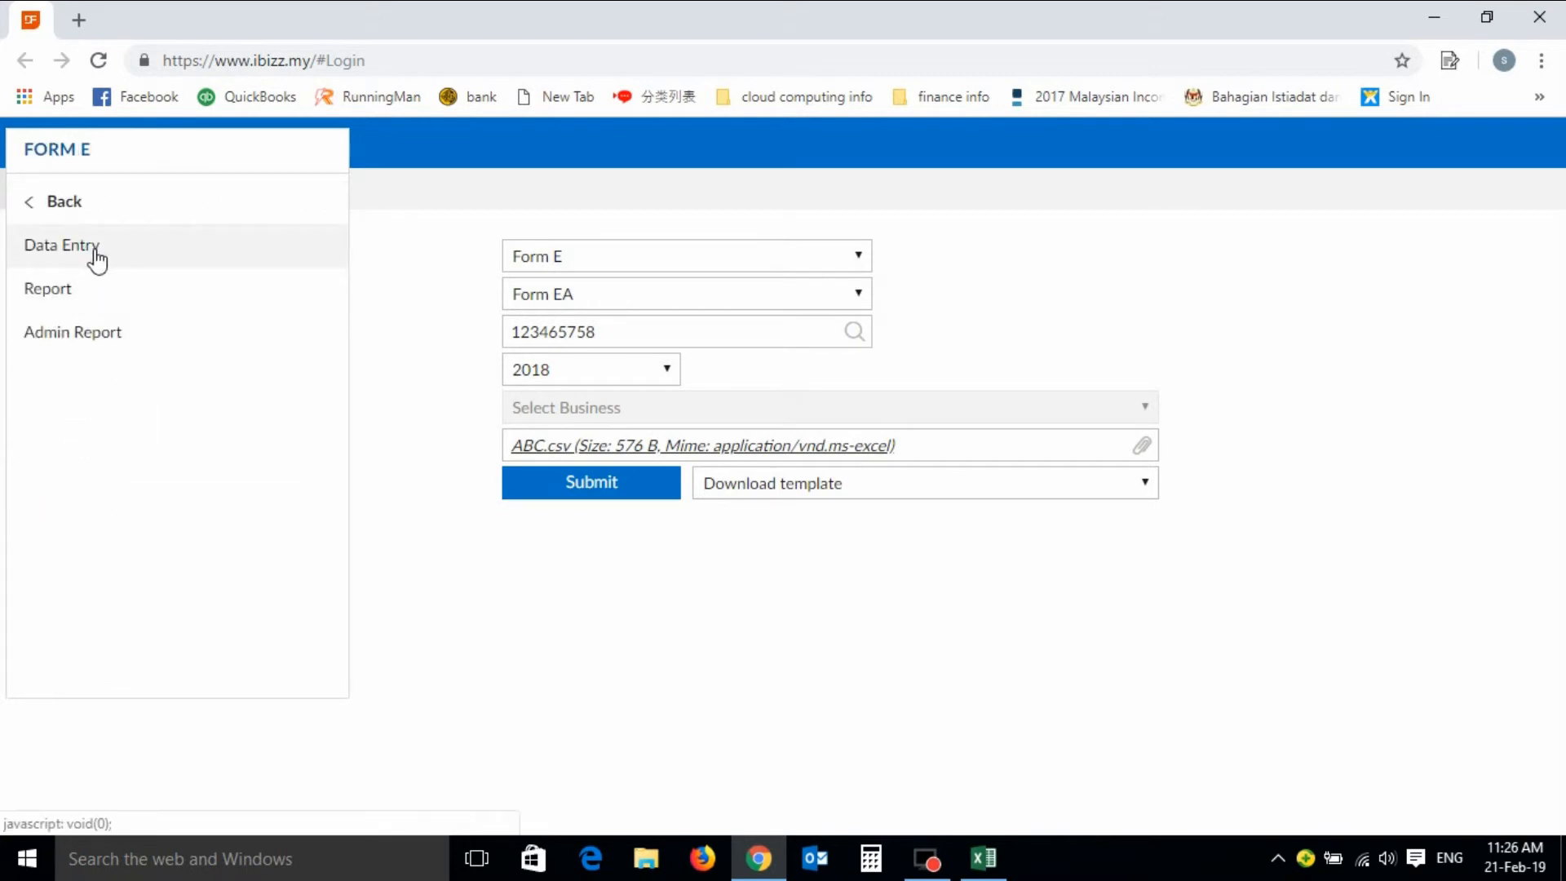
left_click(96, 256)
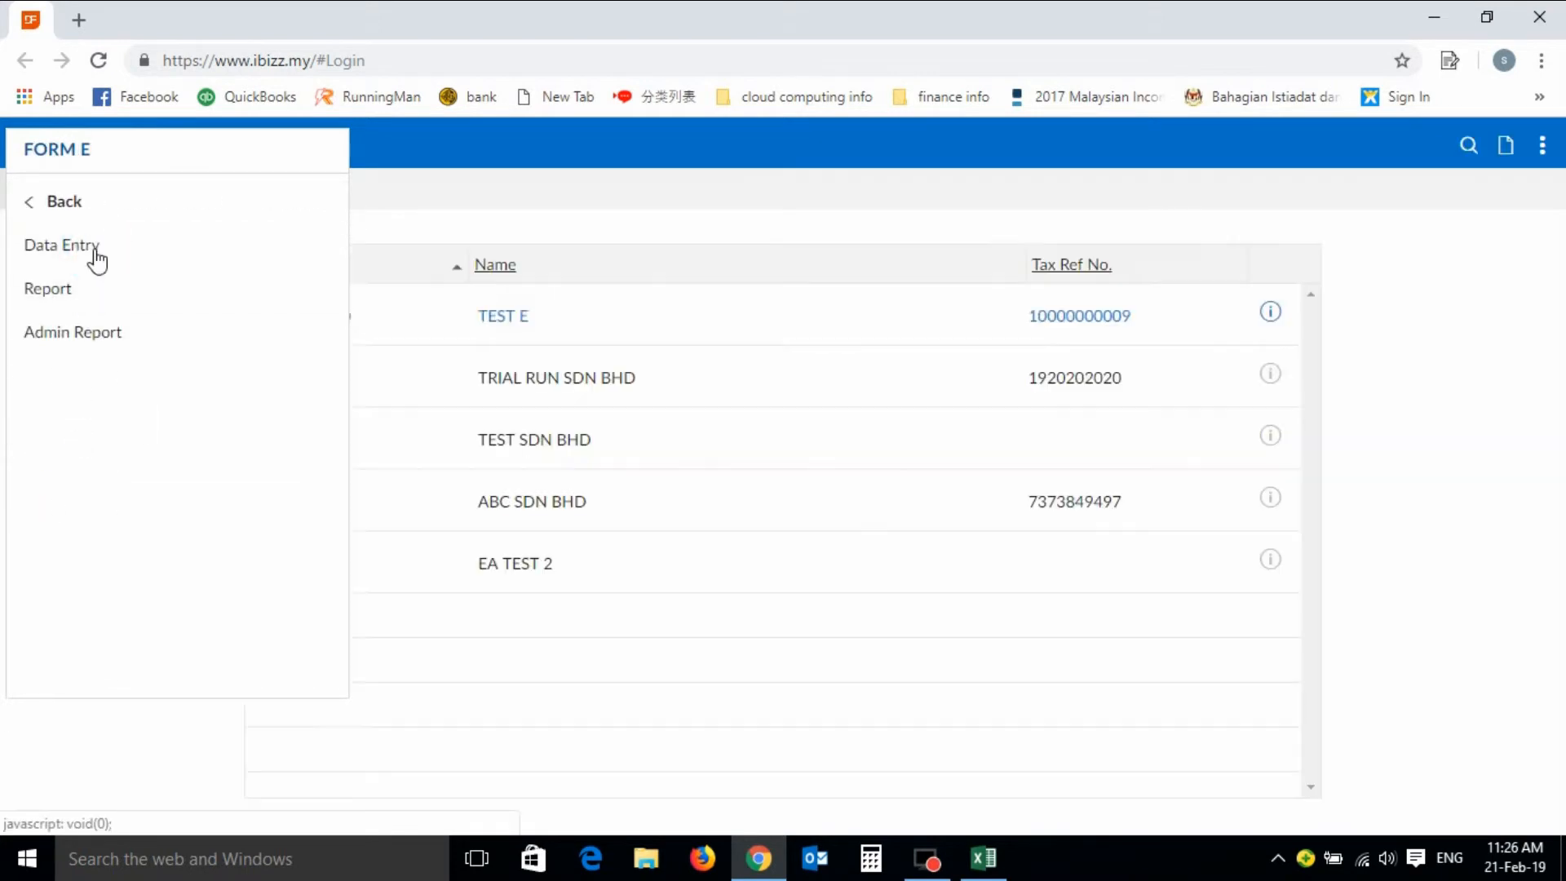
left_click(500, 507)
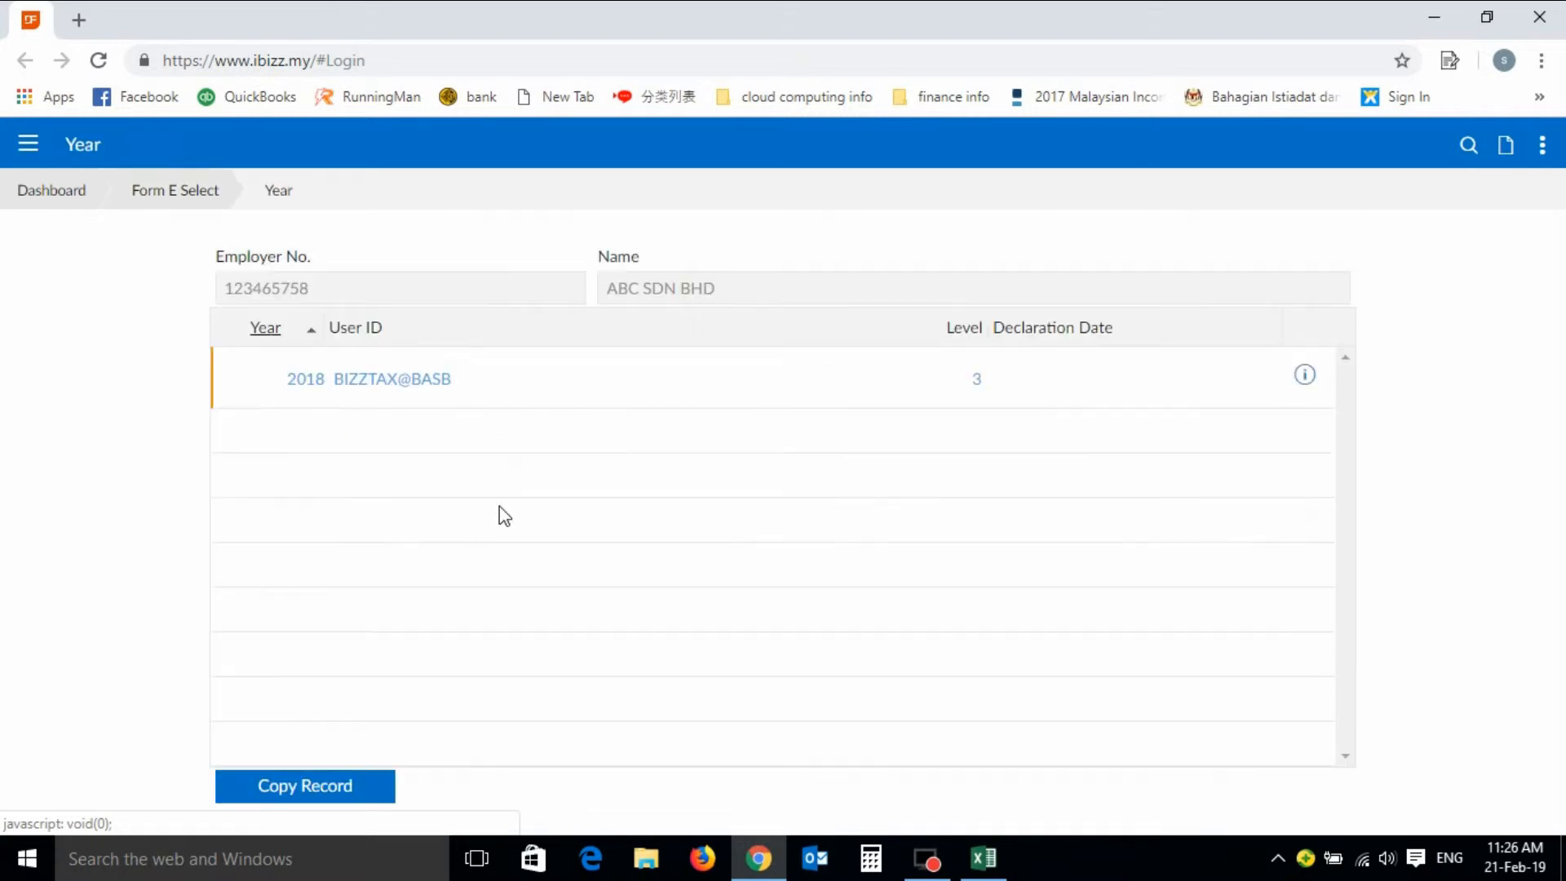
left_click(402, 393)
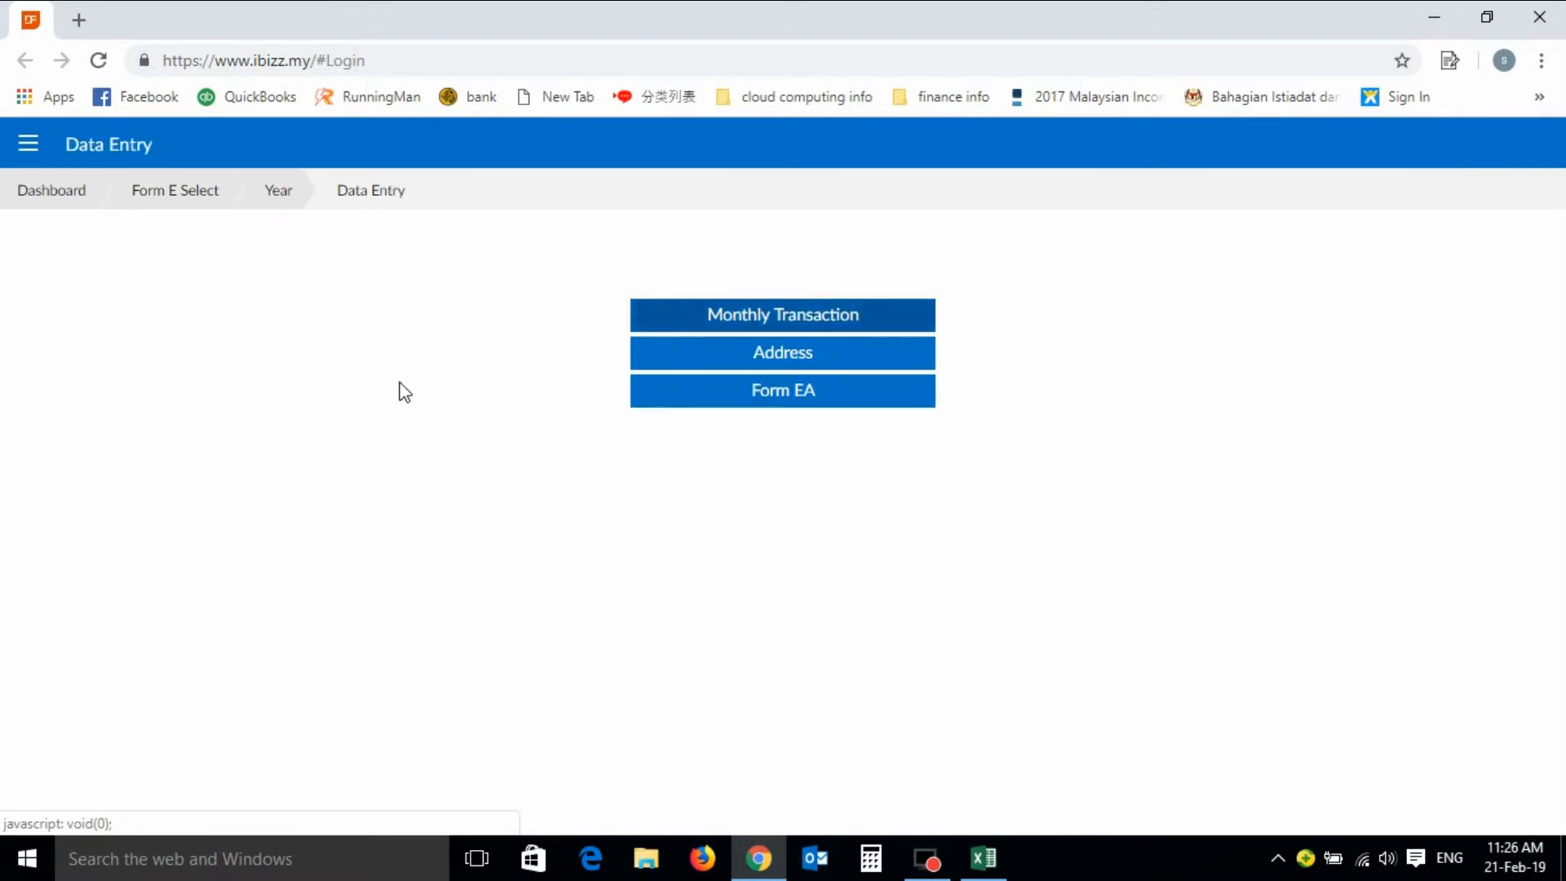
- Review the imported Form EA employee list, then go to the Form E Report page
left_click(766, 395)
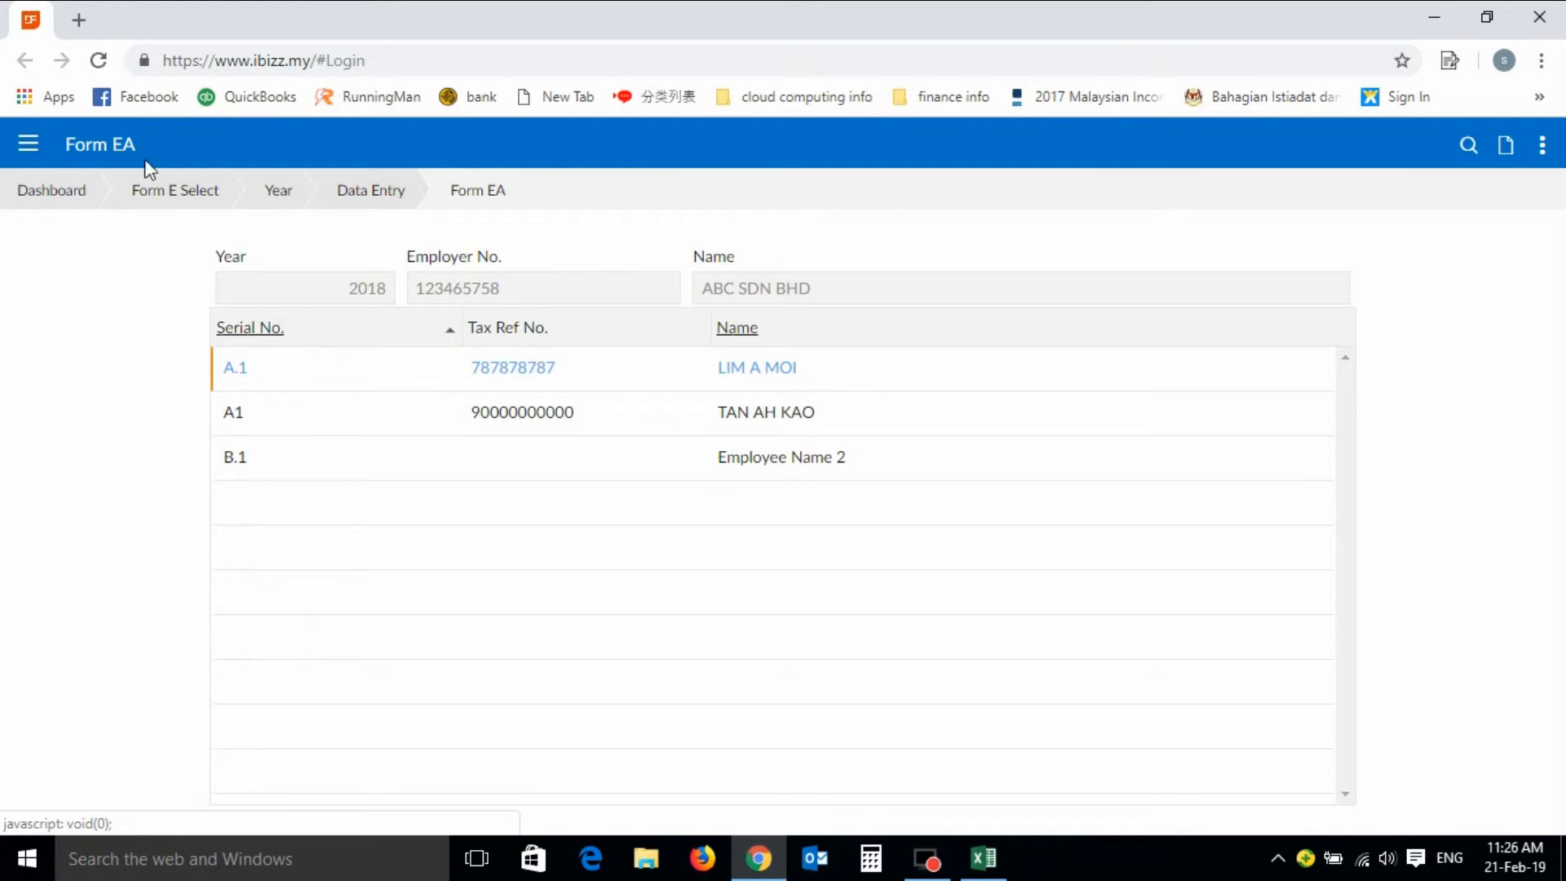
left_click(32, 151)
left_click(61, 292)
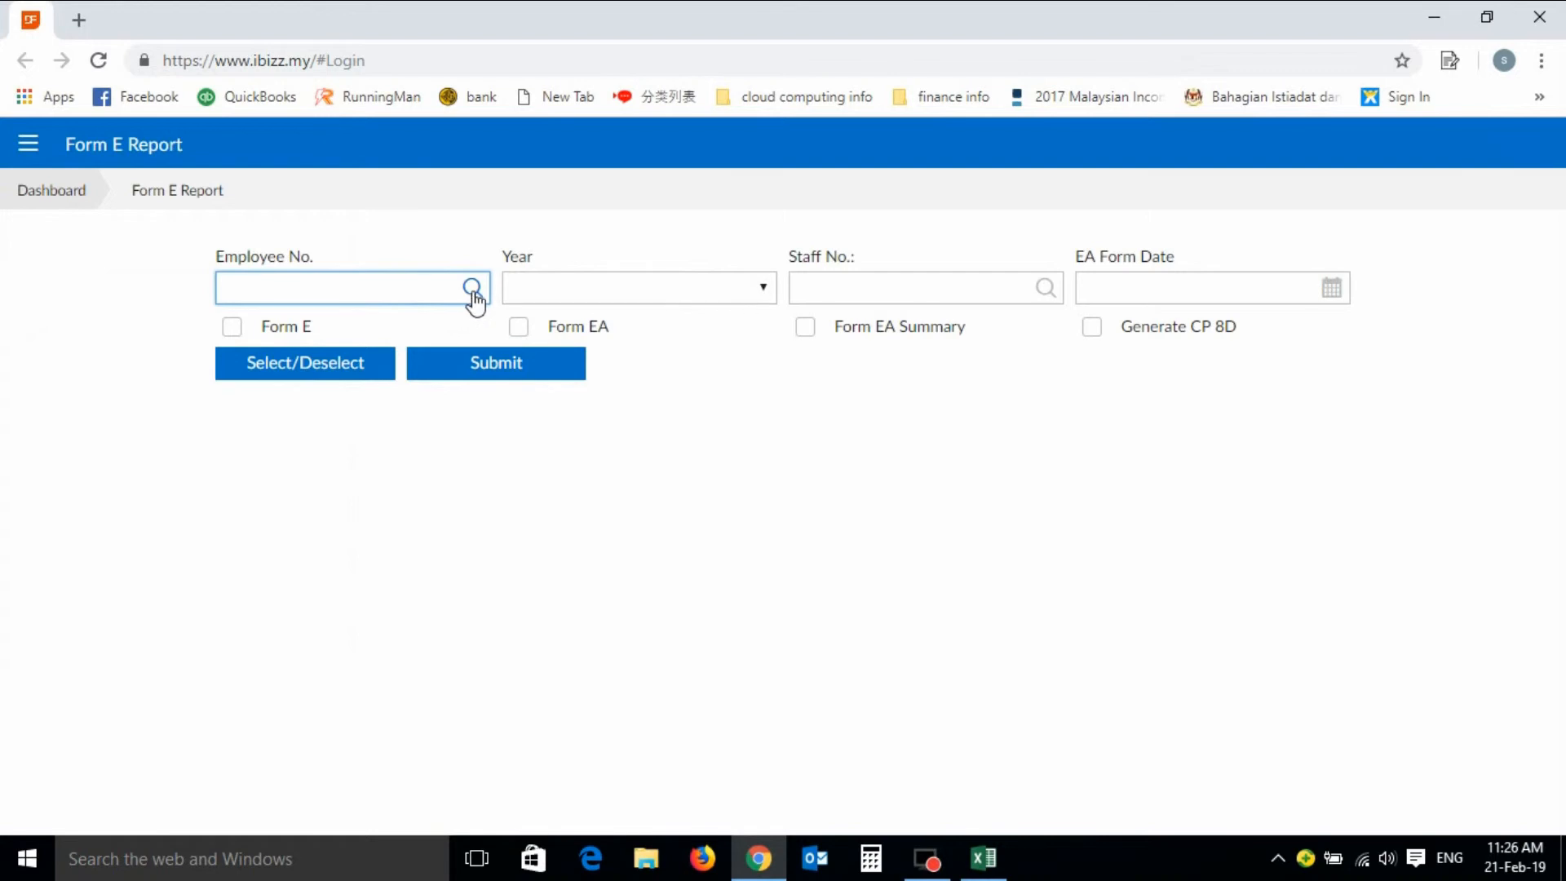
- Report on ABC SDN BHD for 2018 with Form E, EA and EA Summary, producing 20190221032621403.pdf
left_click(474, 296)
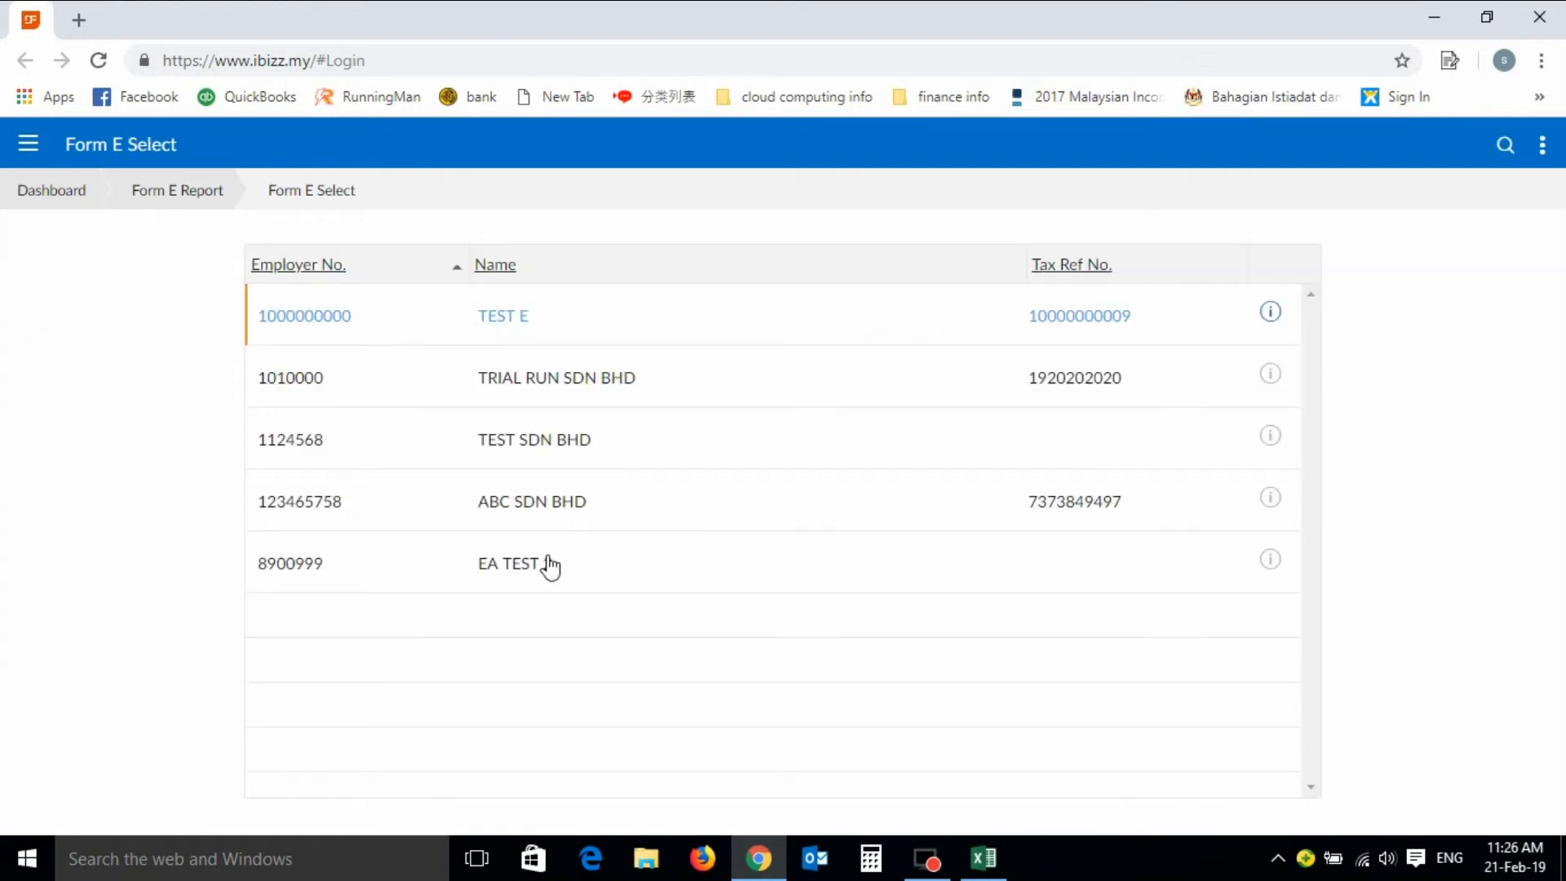
left_click(558, 502)
left_click(762, 287)
left_click(750, 331)
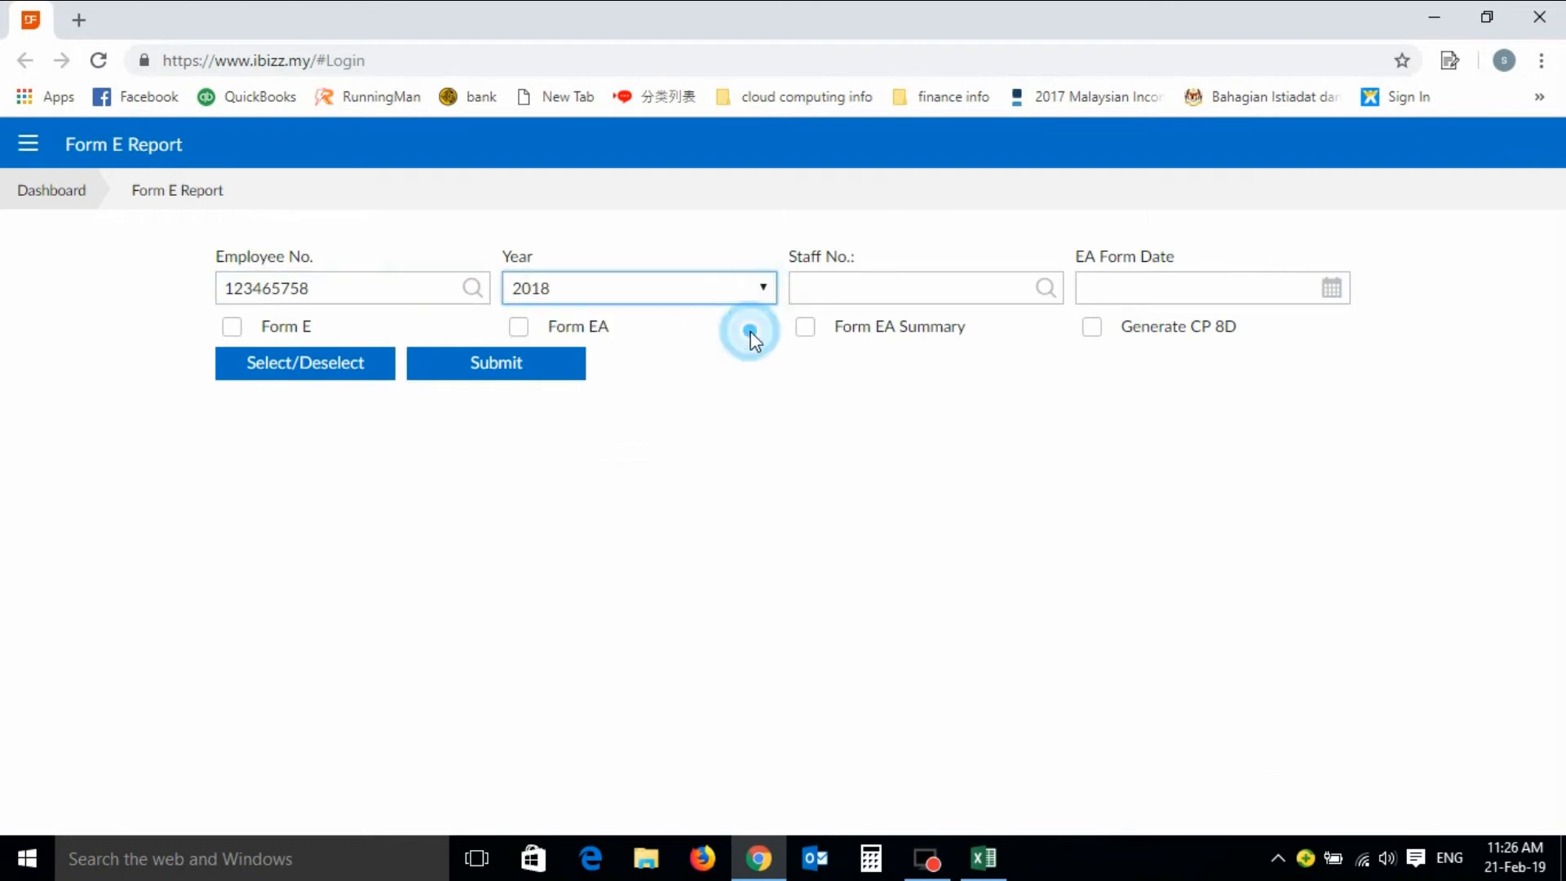
left_click(315, 382)
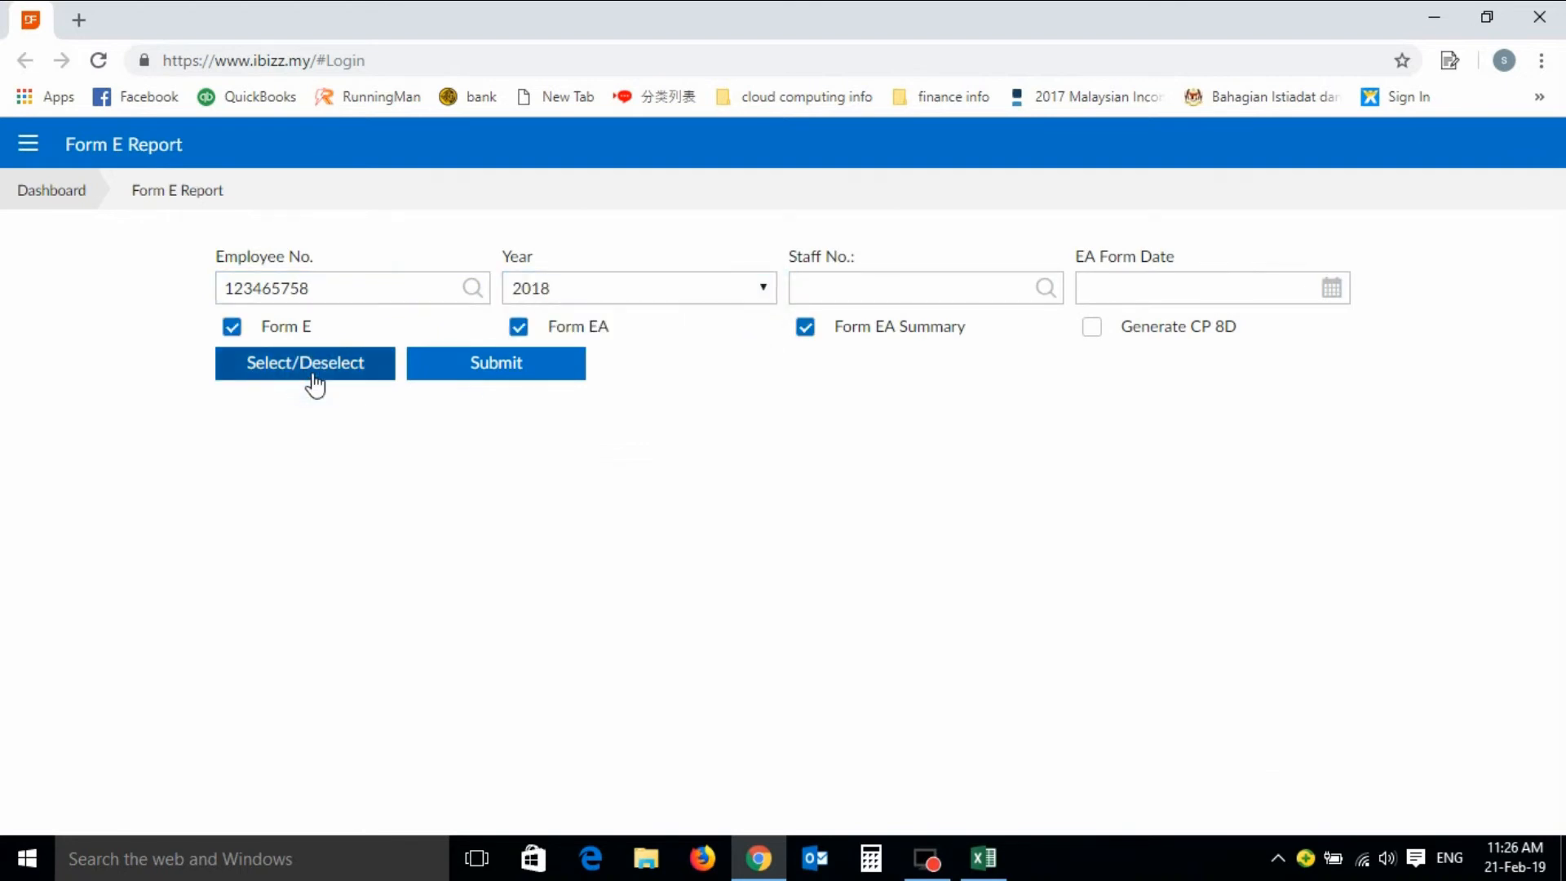
left_click(488, 375)
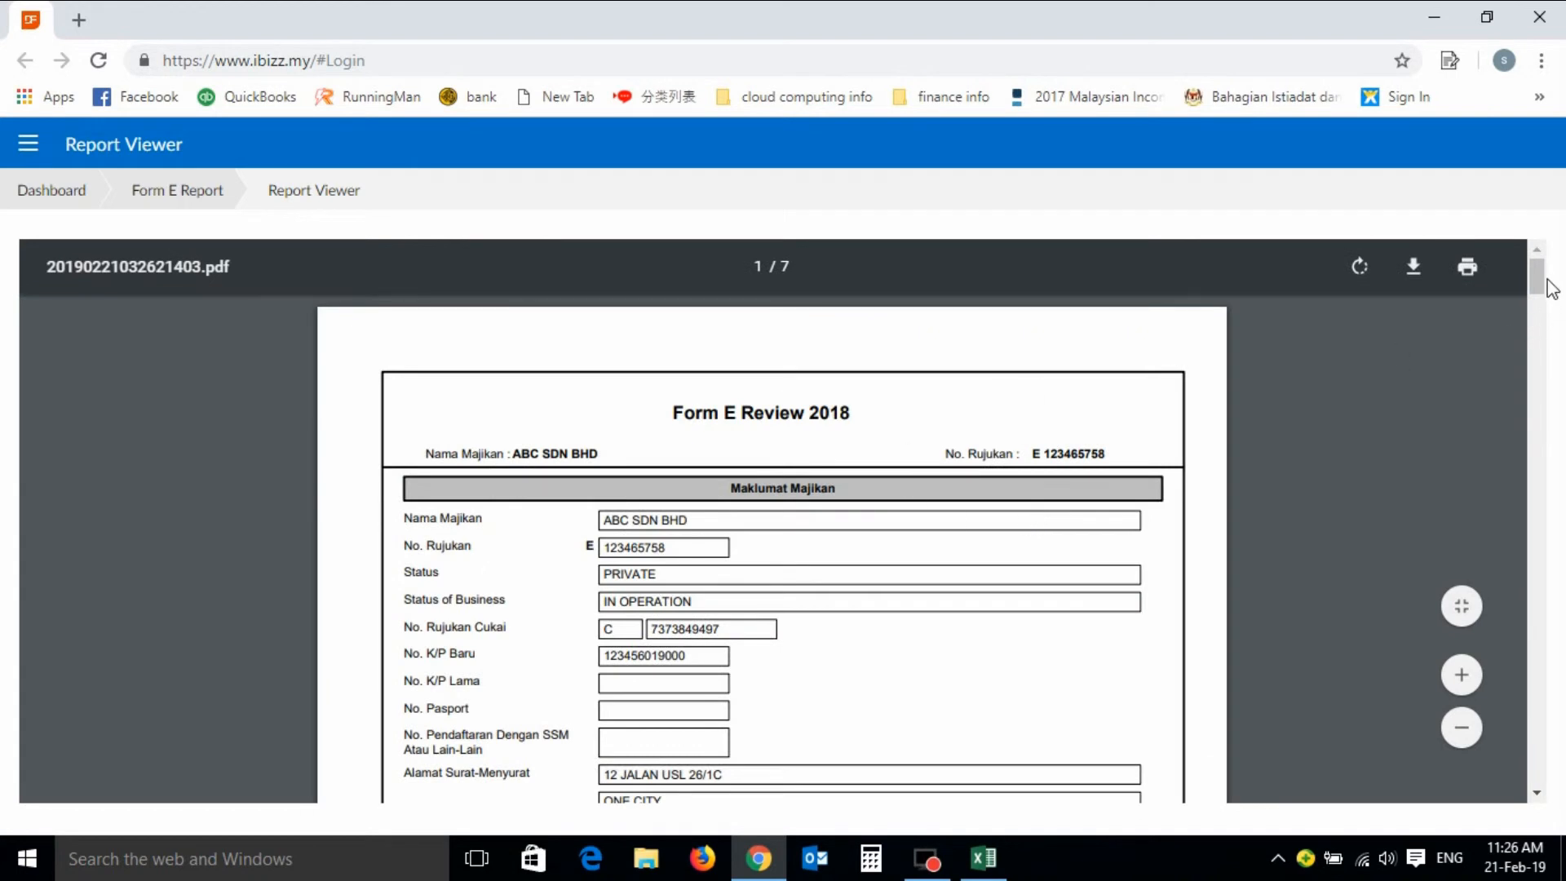
left_click_drag(1552, 288, 1538, 373)
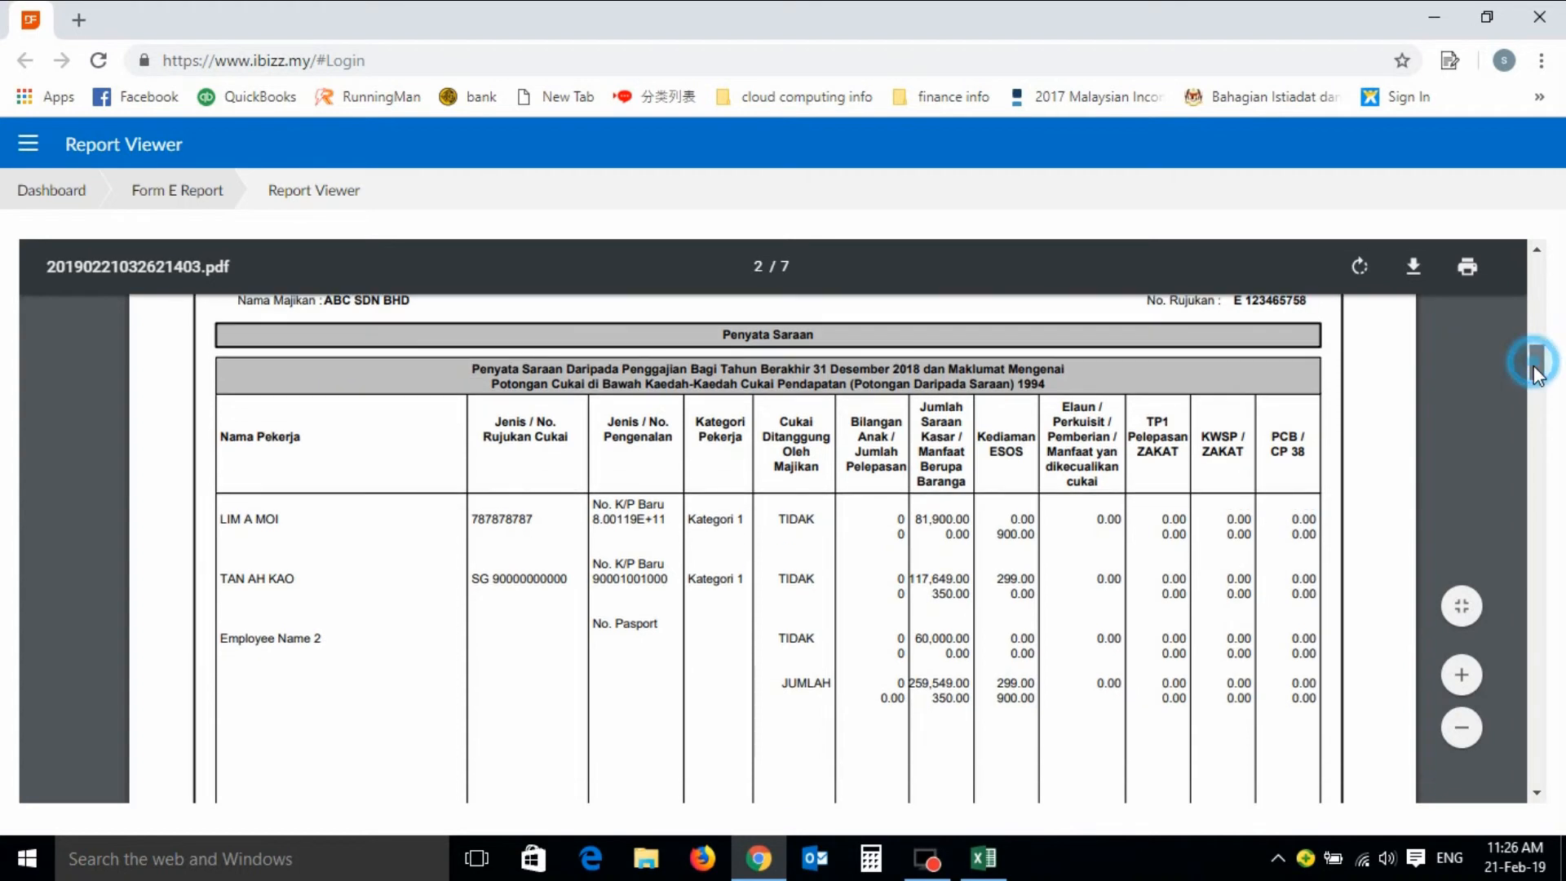
left_click(1459, 685)
left_click(1459, 685)
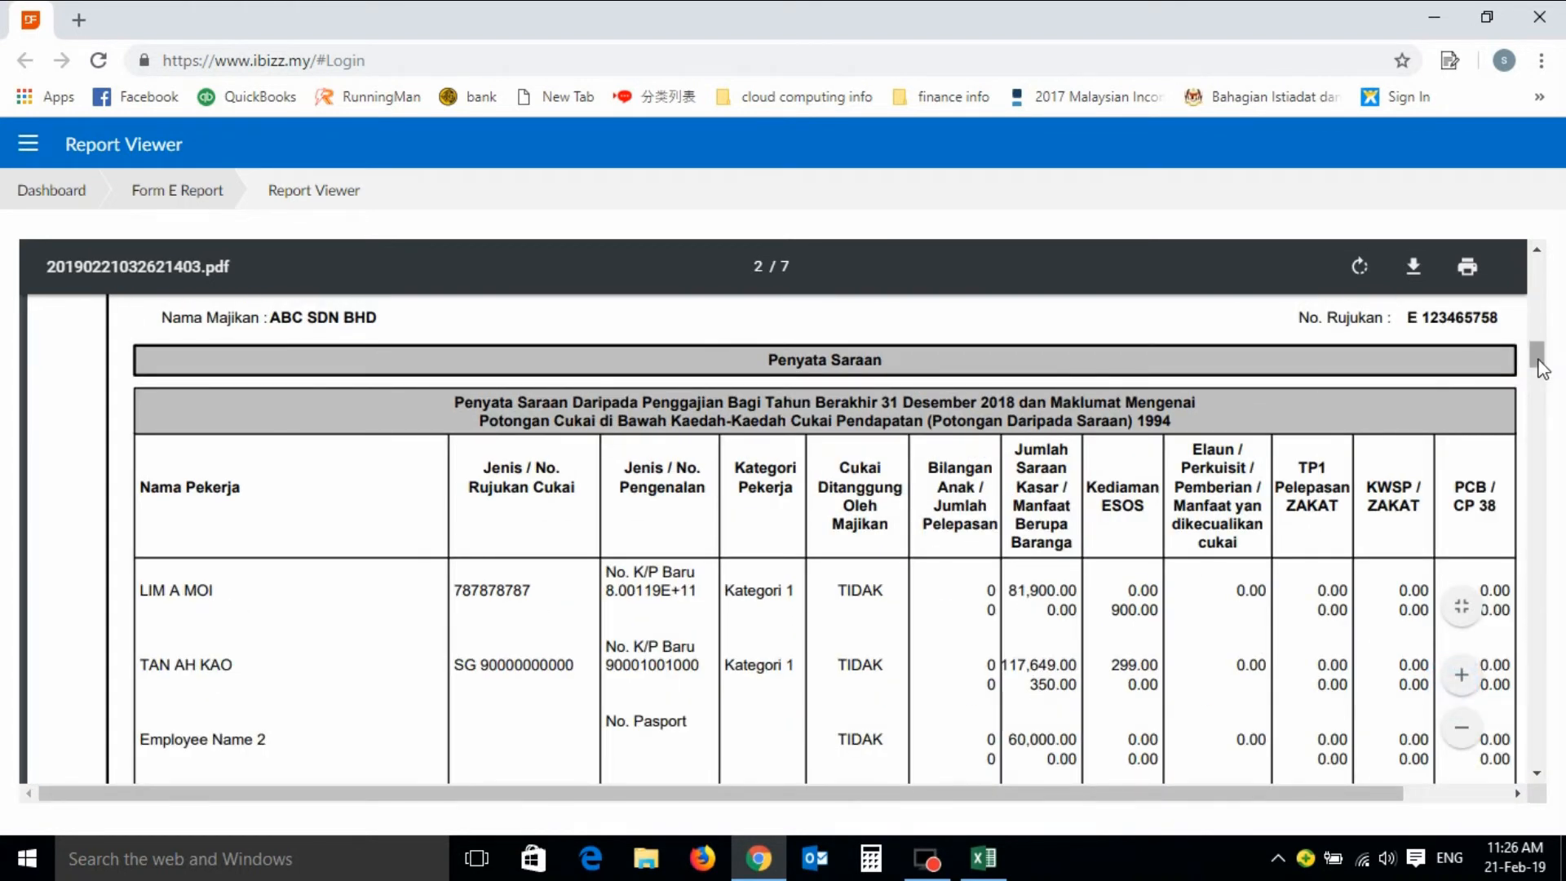
scroll(1541, 367, "down", 2)
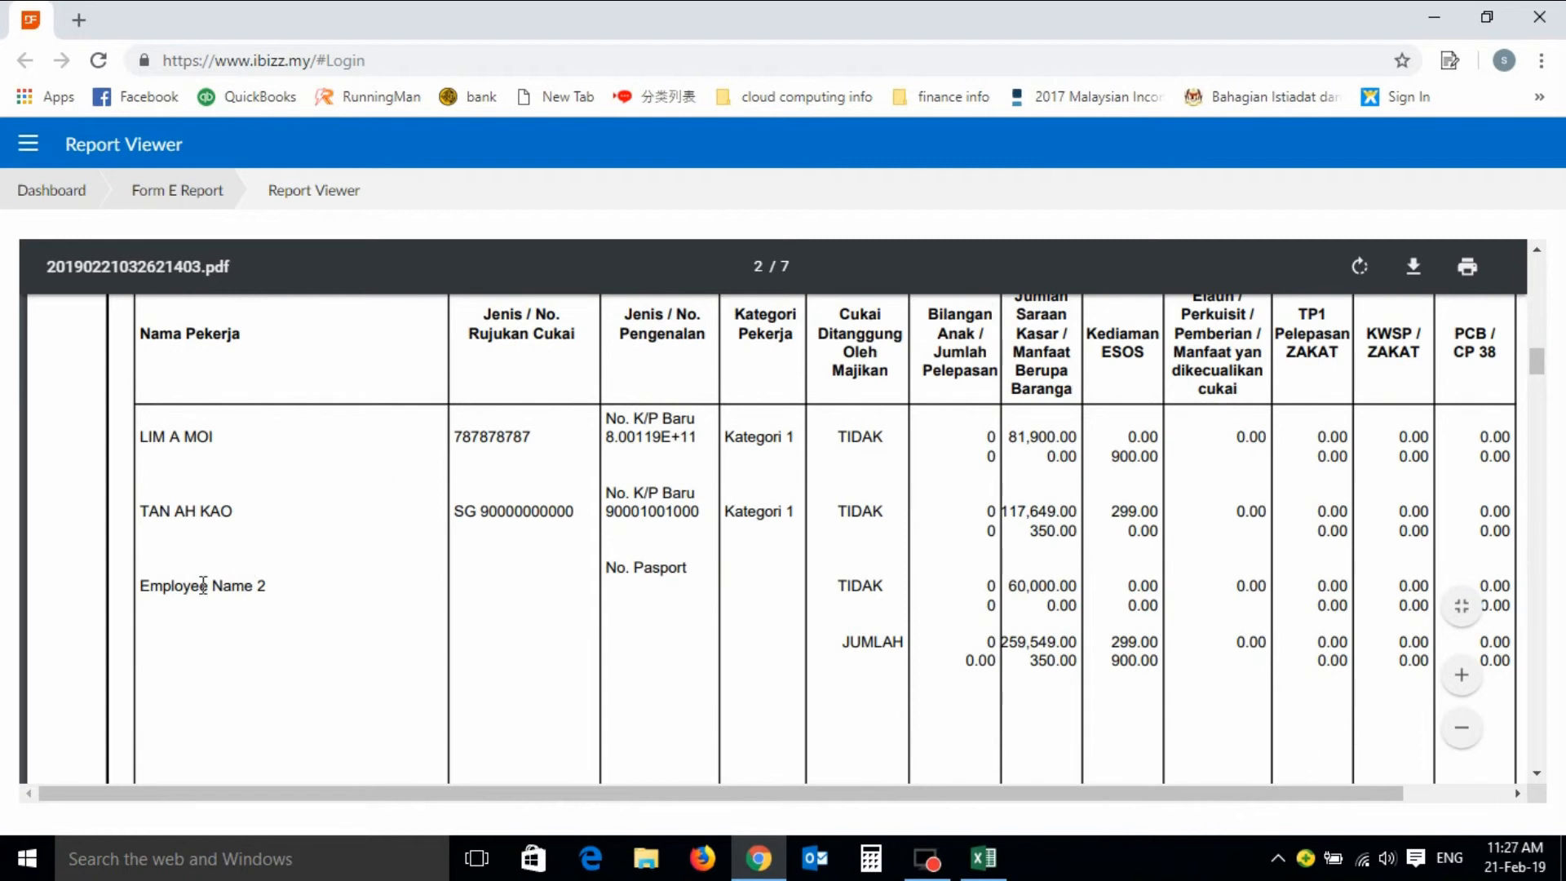
left_click(1515, 795)
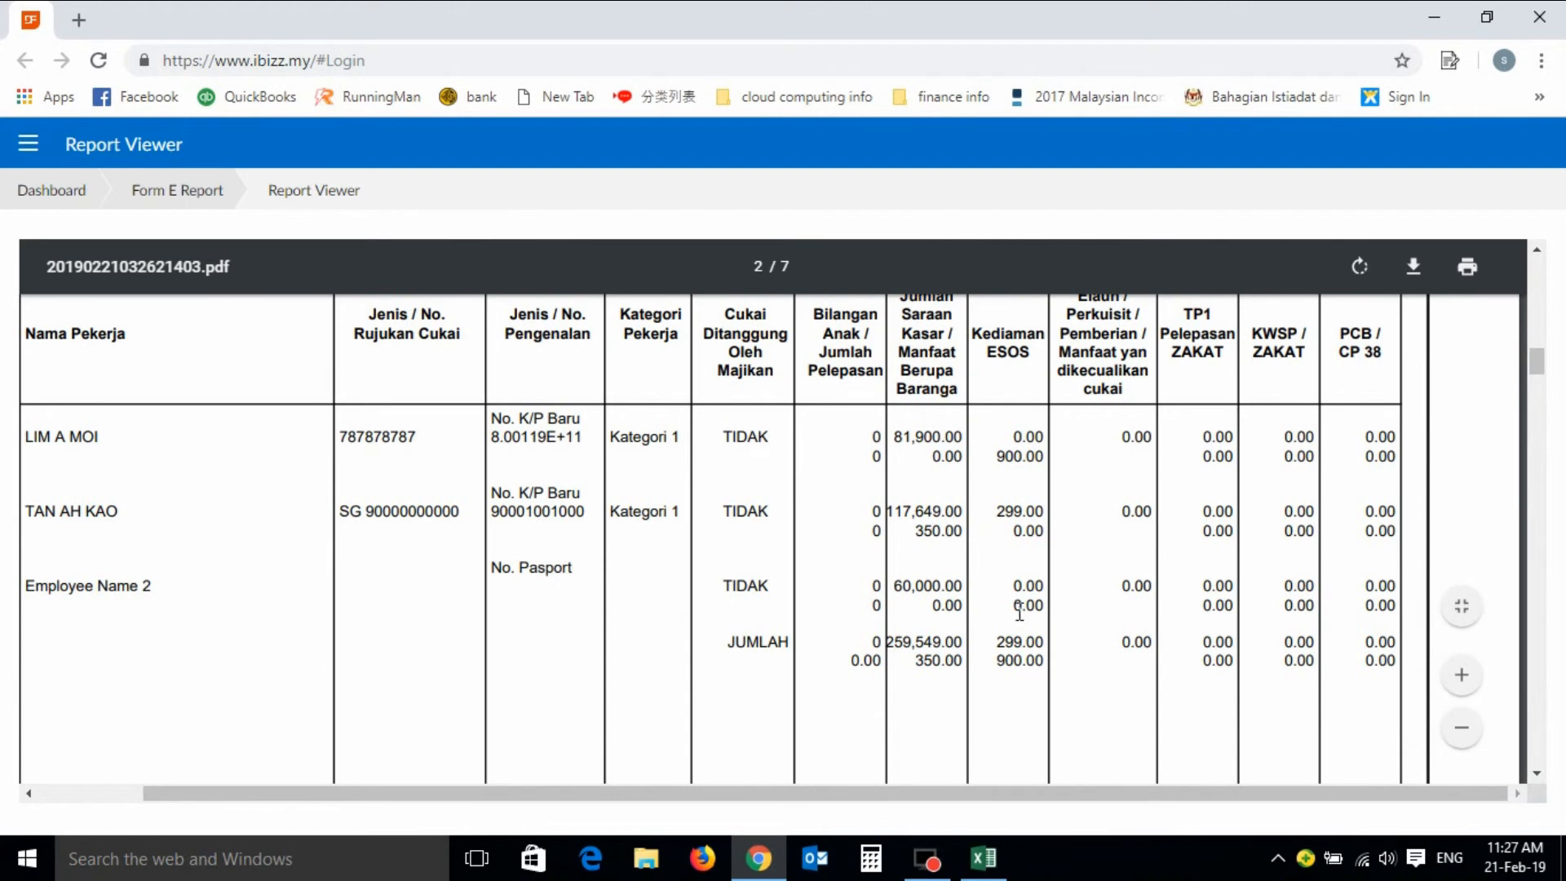
left_click(1457, 730)
left_click(1536, 793)
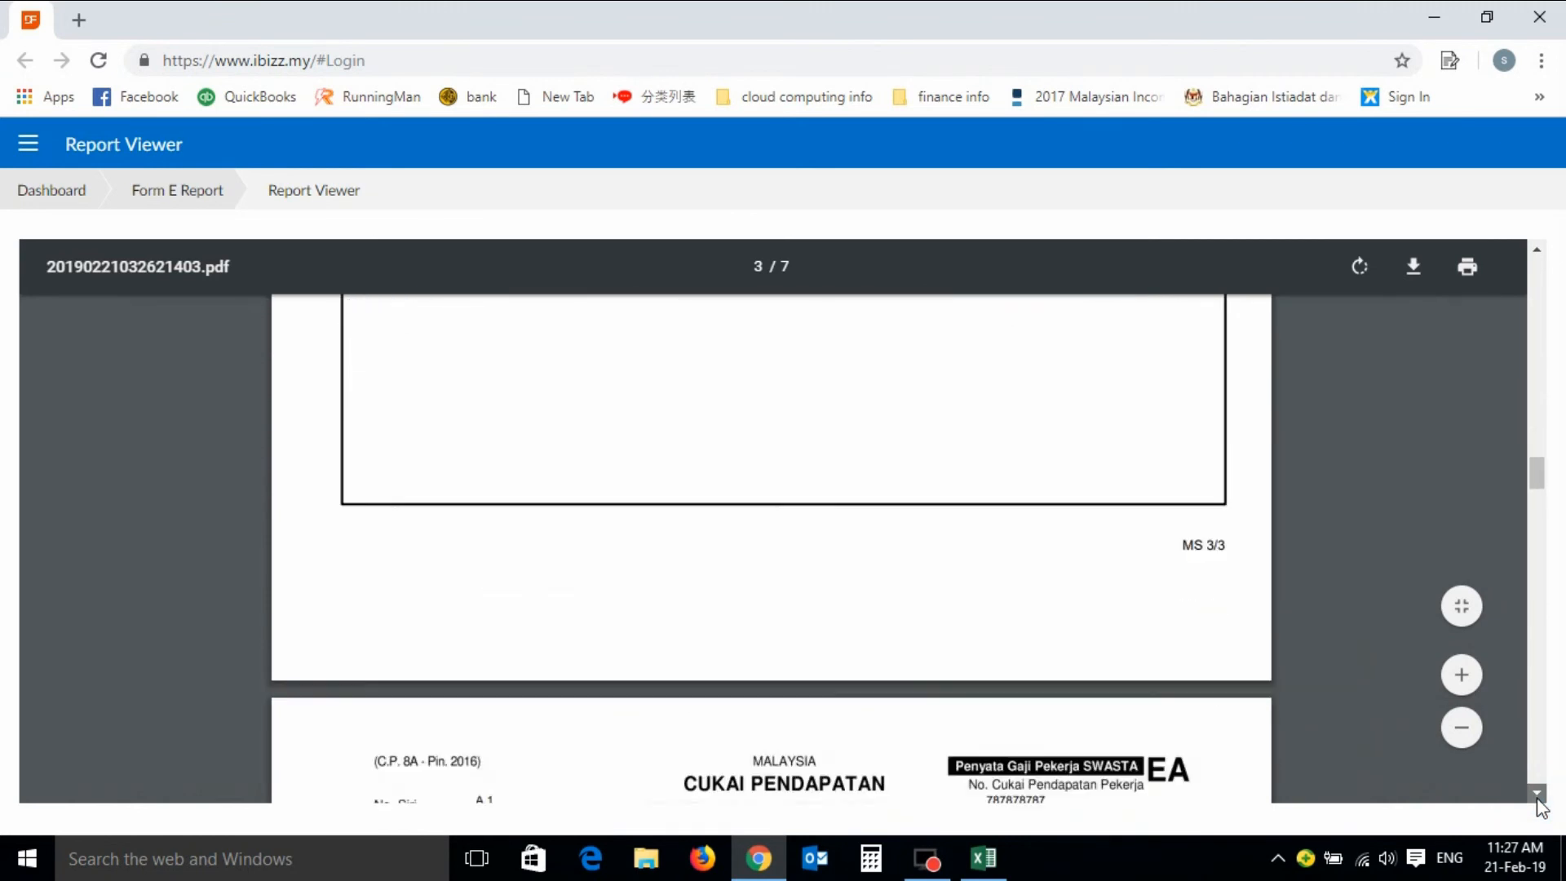
left_click(1537, 250)
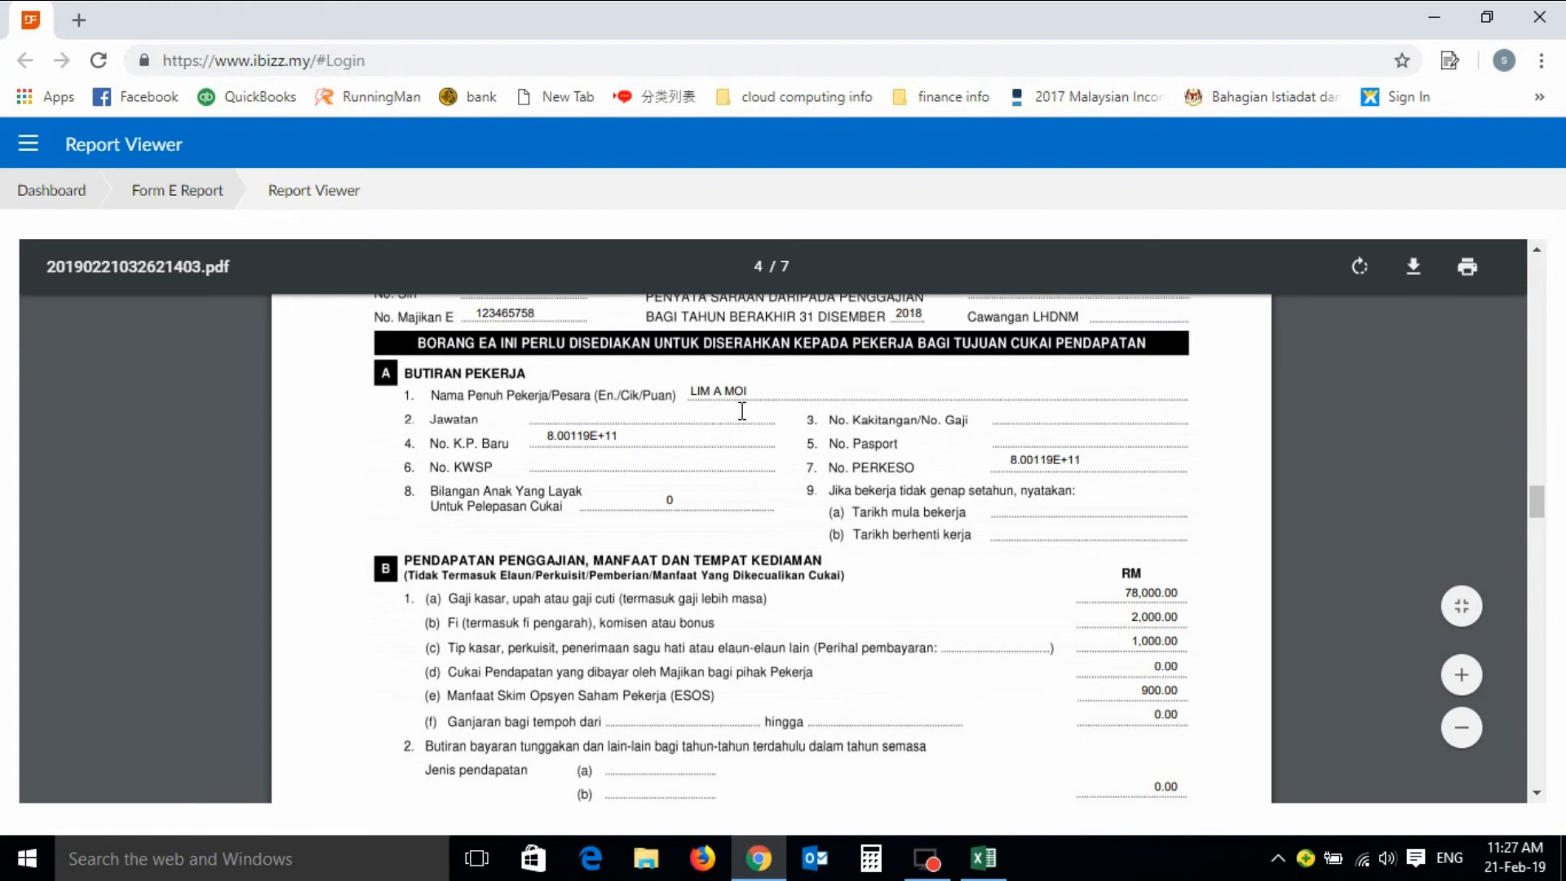
left_click(1537, 792)
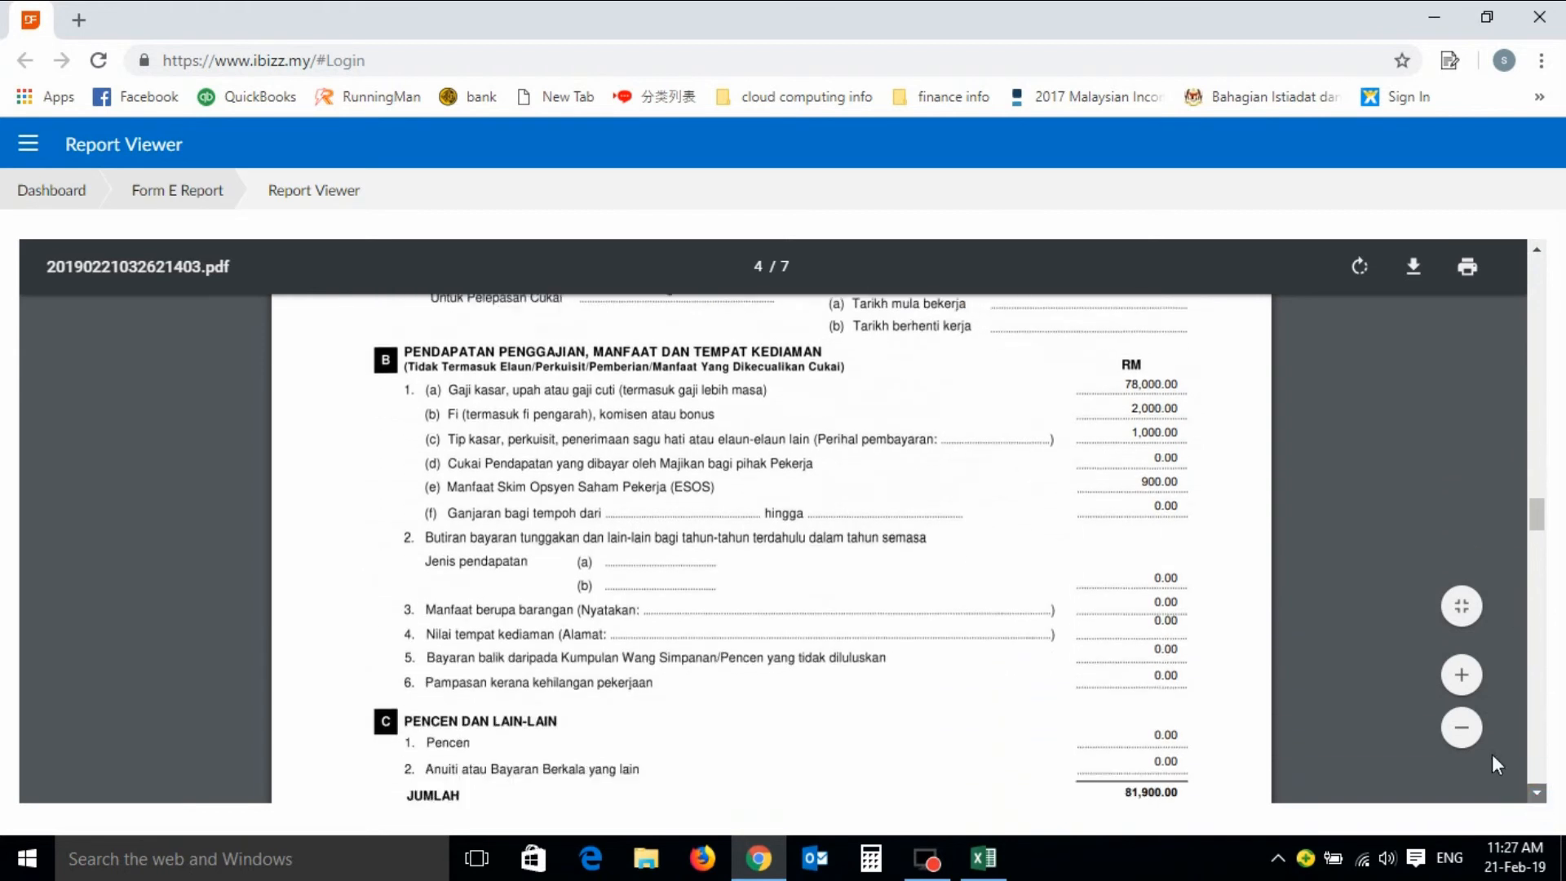
left_click(1538, 793)
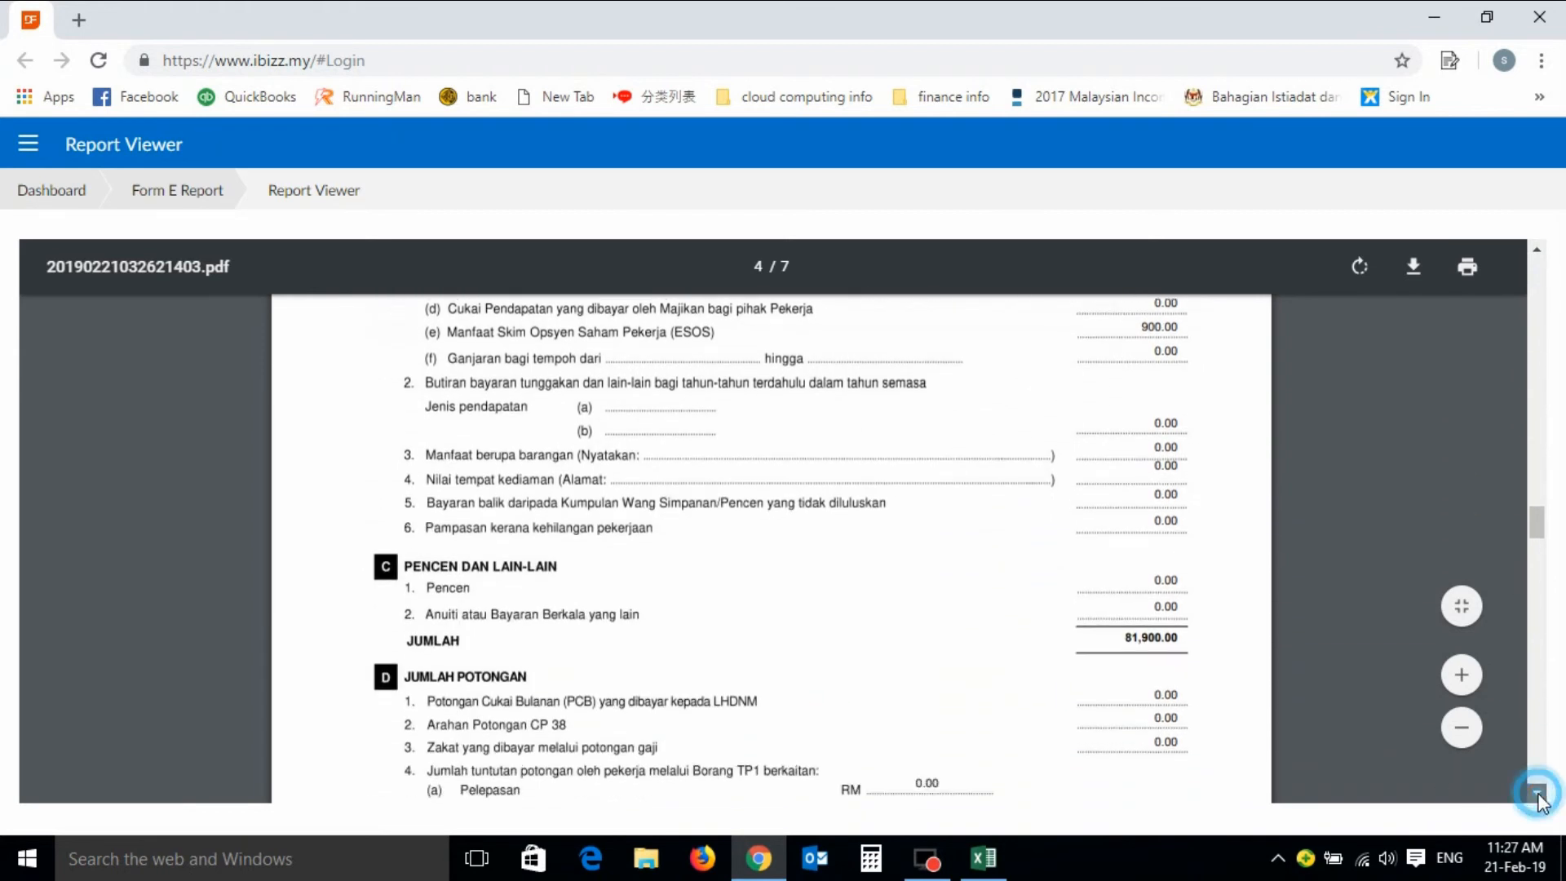
left_click(1537, 793)
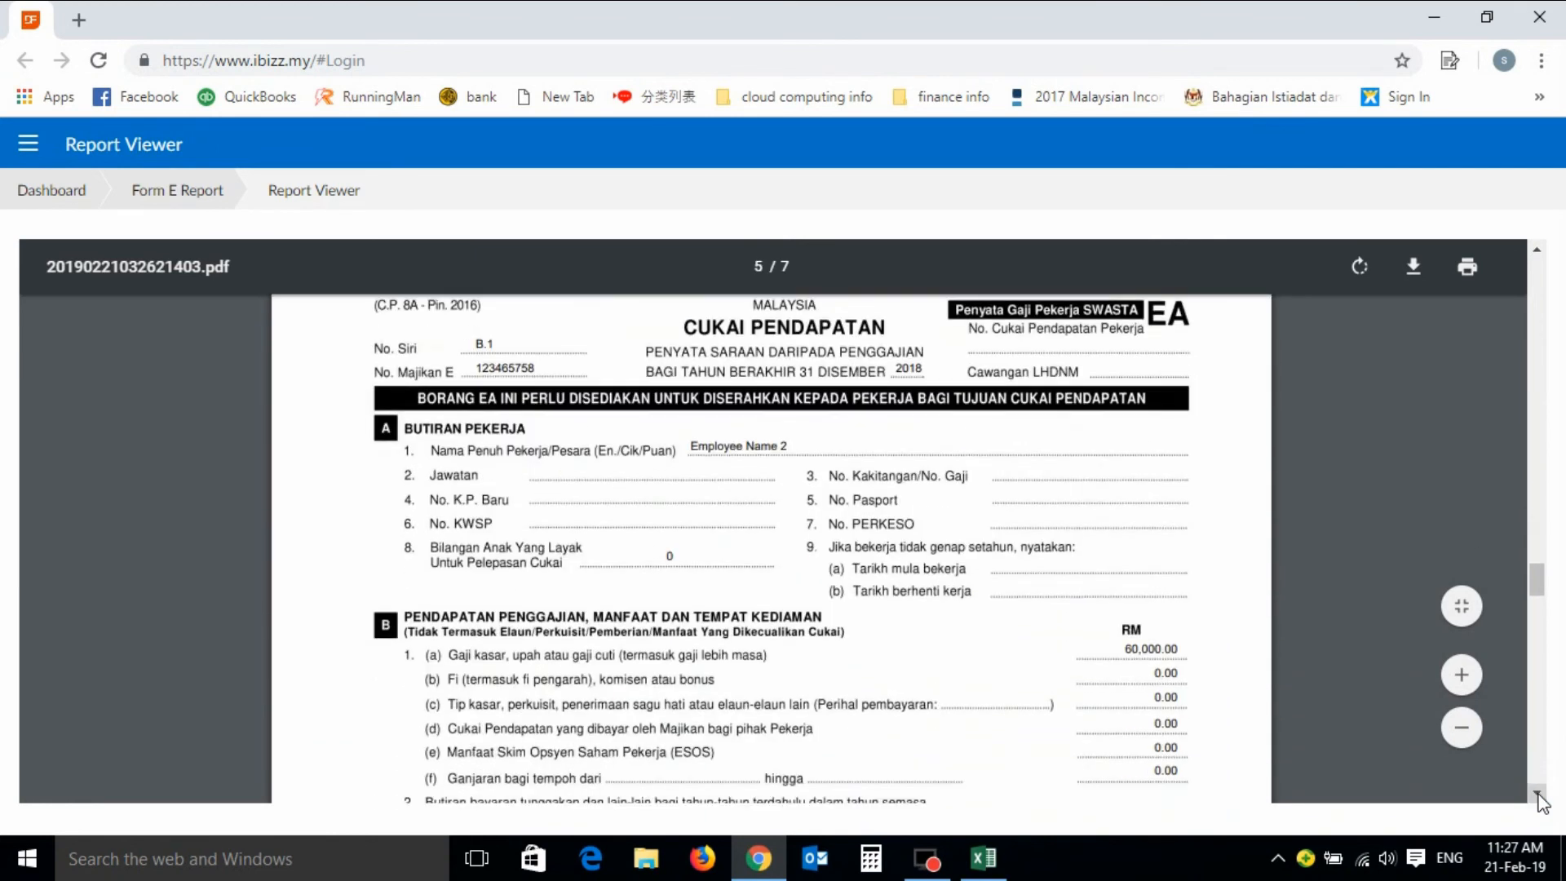
left_click(1537, 794)
left_click(1538, 794)
left_click(1537, 793)
left_click(1538, 794)
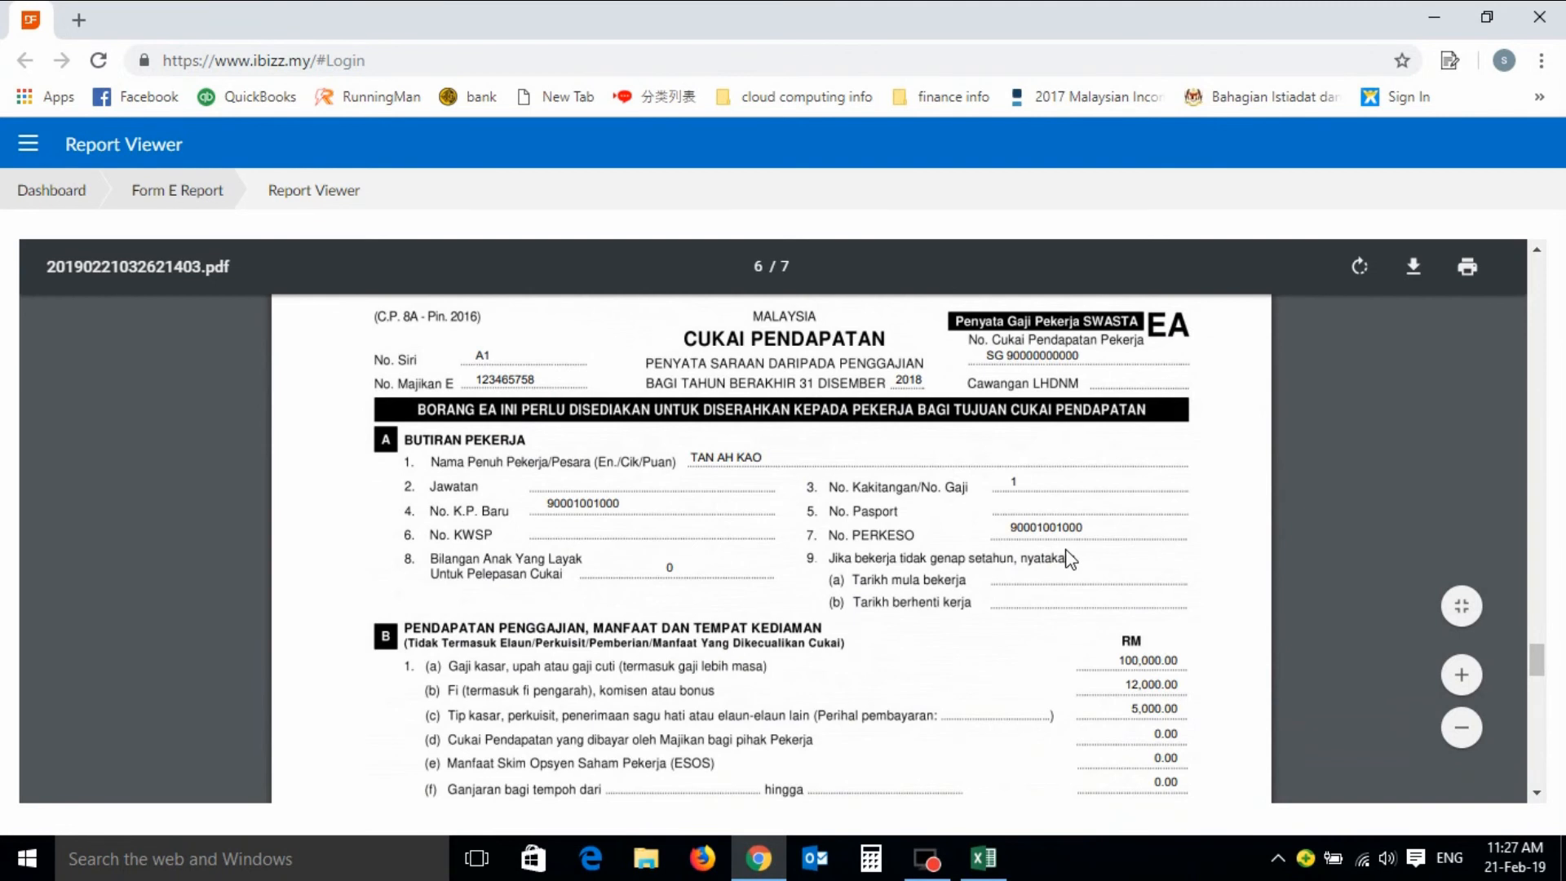